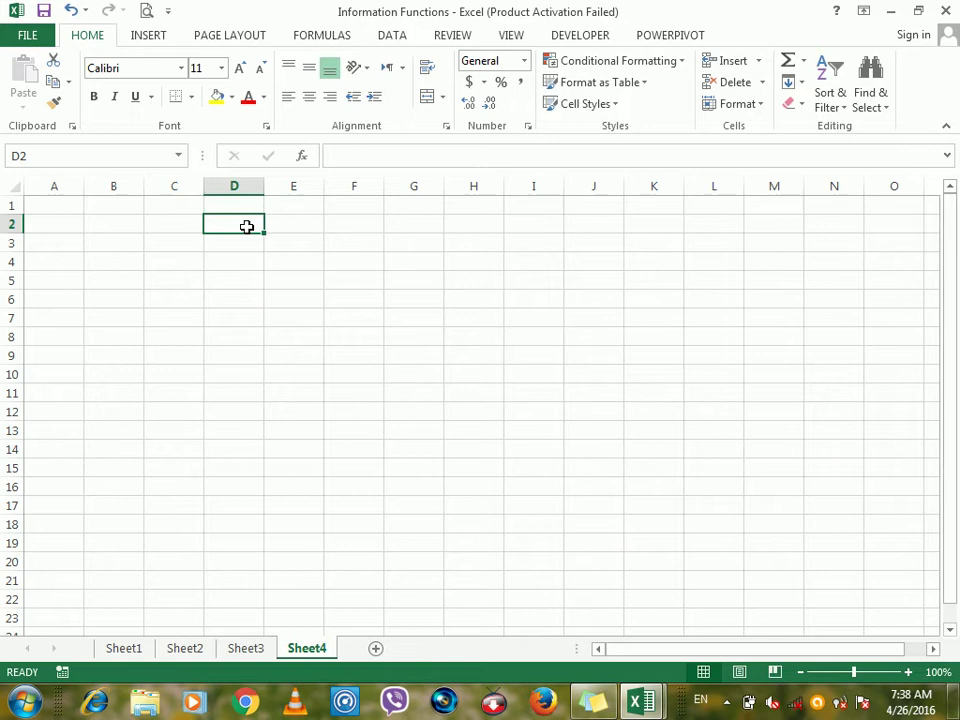
Enter the column headers ID, Name, Date and Debit in cells D2 through G2
type("ID")
key("Tab")
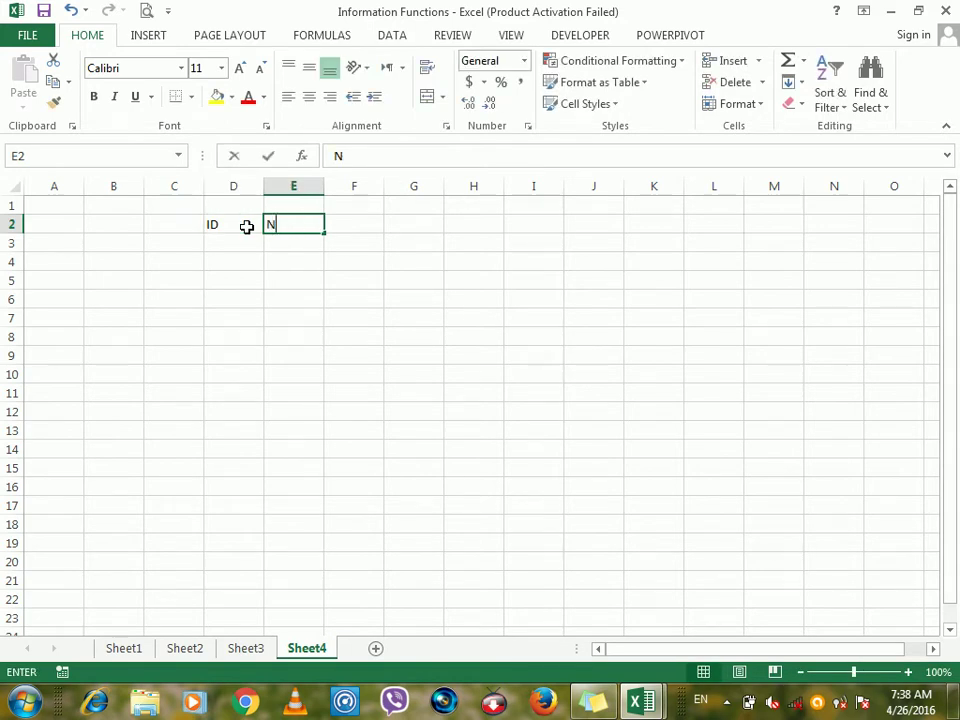
type("Name")
key("Tab")
type("Date")
key("Tab")
type("Debit")
key("Tab")
Complete the header row with Credit in H2 and Balance in I2
type("Cr")
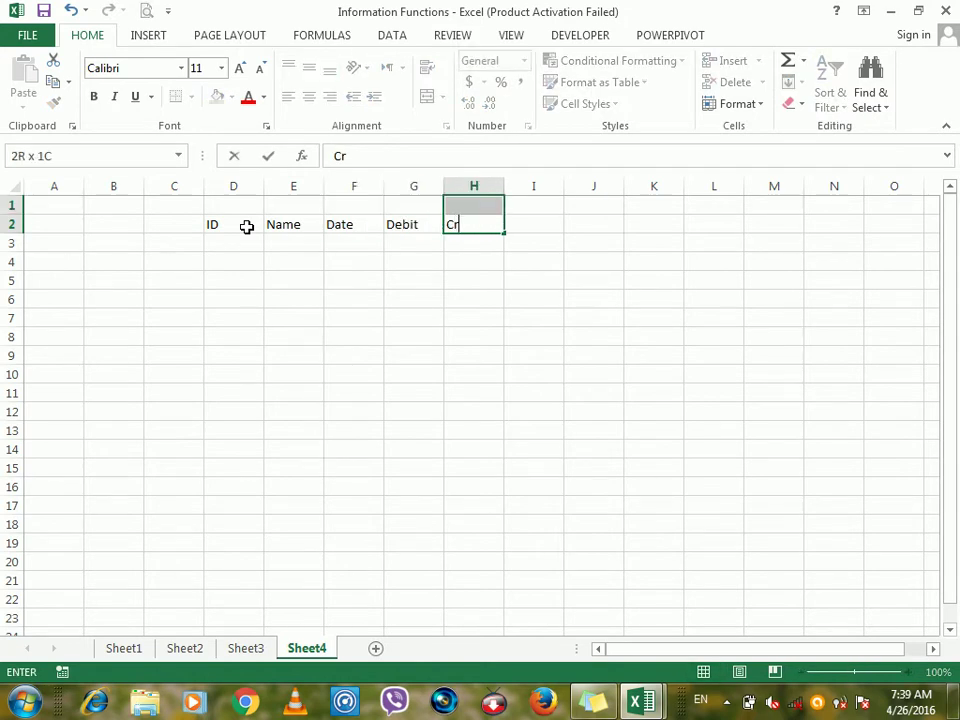
key("Escape")
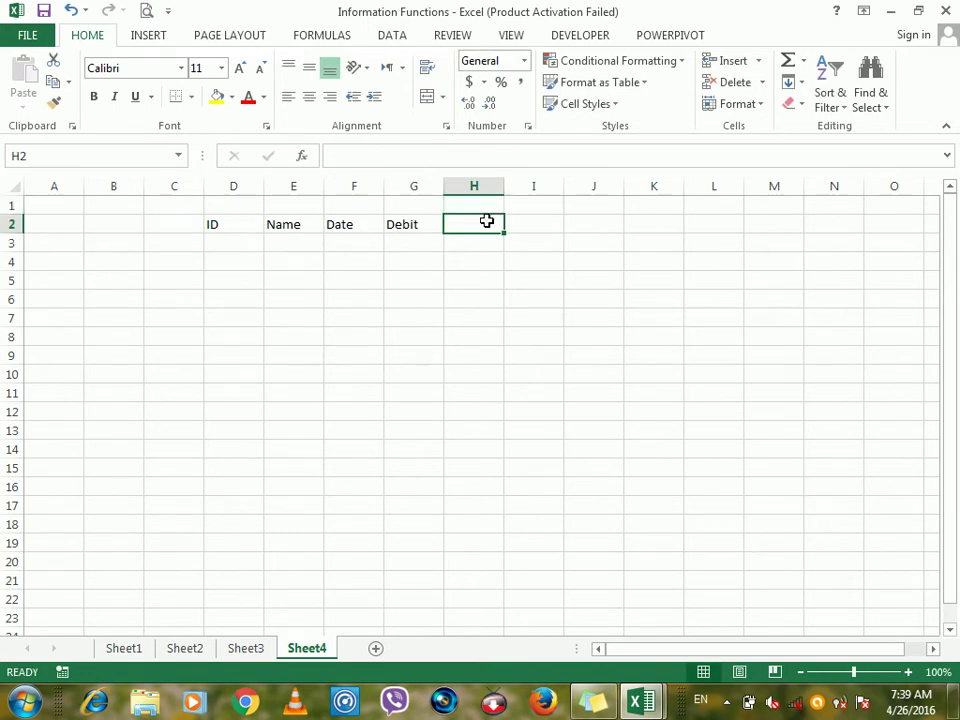
type("Debit")
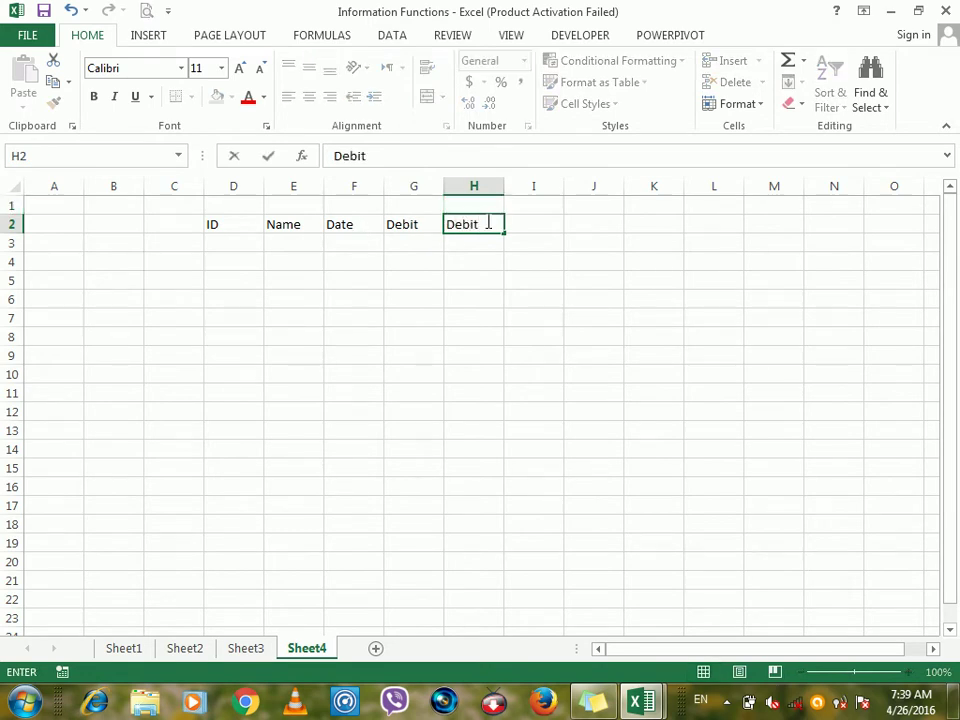
key("Tab")
left_click(487, 222)
type("C")
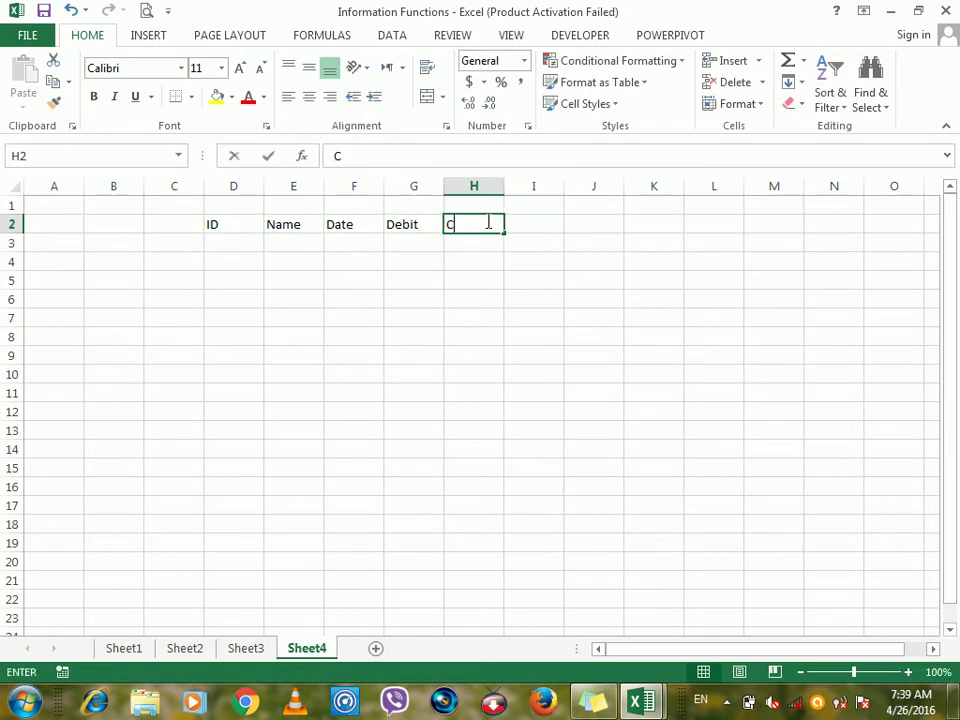
type("redit")
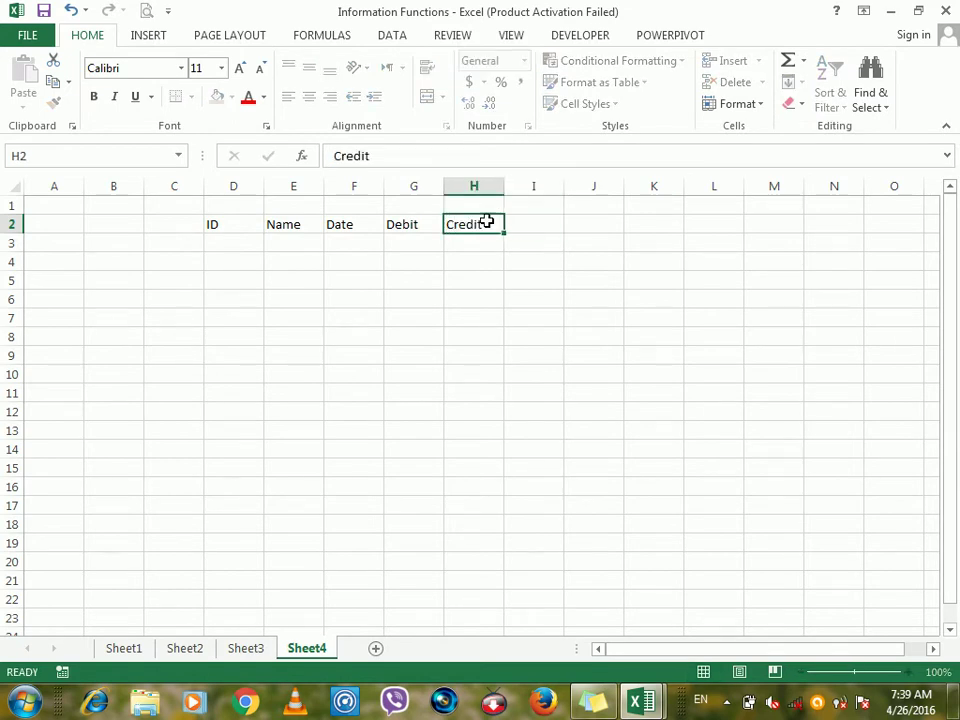
key("Tab")
type("Balance")
key("Return")
Apply all borders to the range D2:I14
left_click_drag(250, 220, 520, 448)
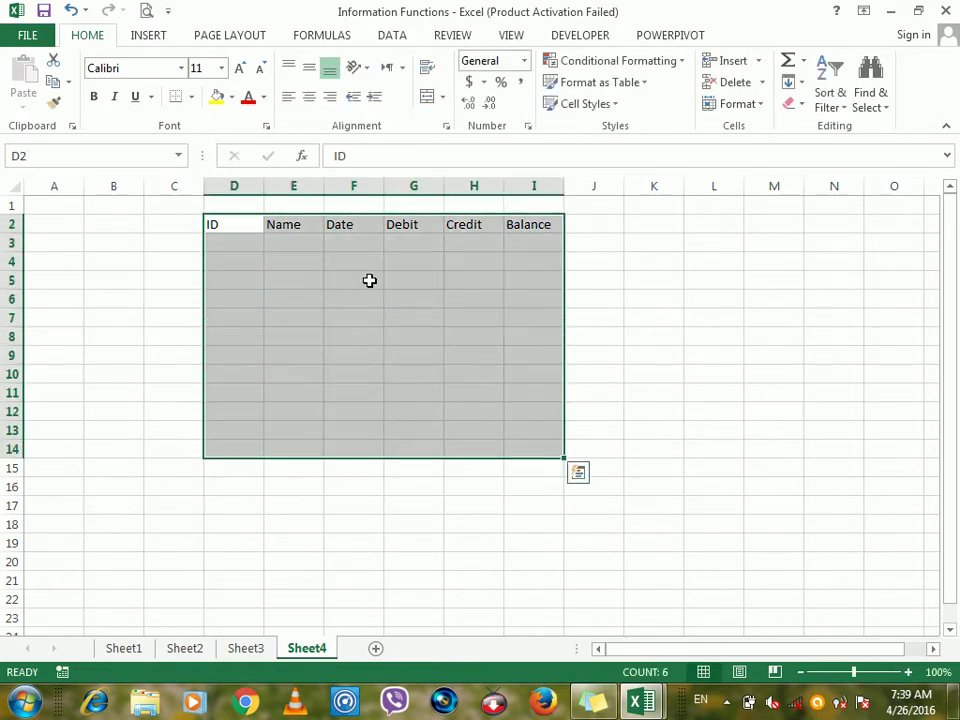
left_click(195, 100)
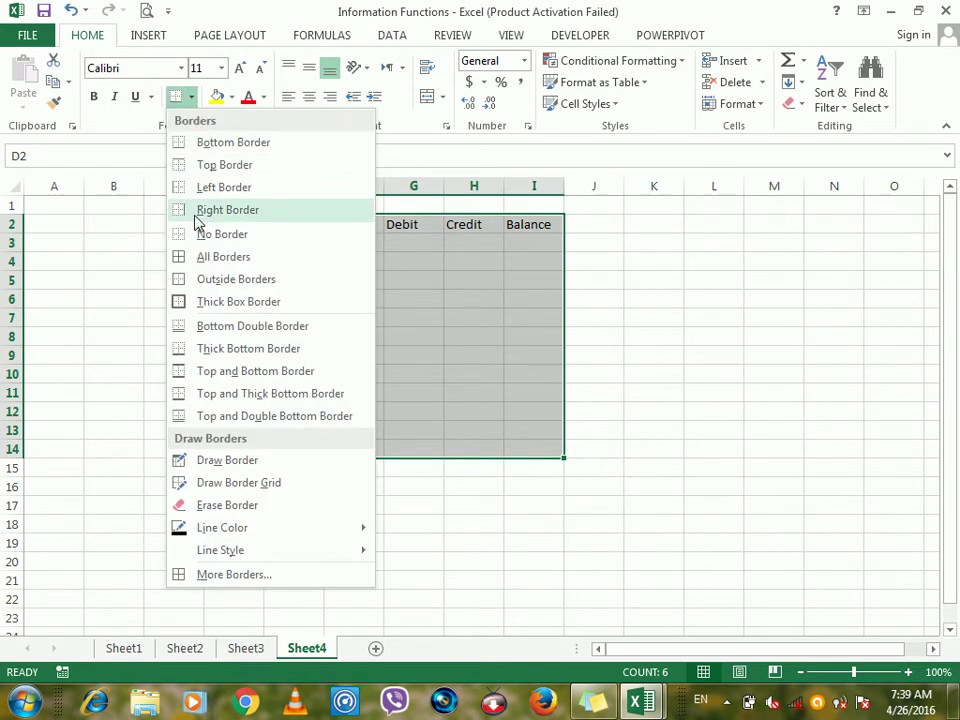
left_click(193, 258)
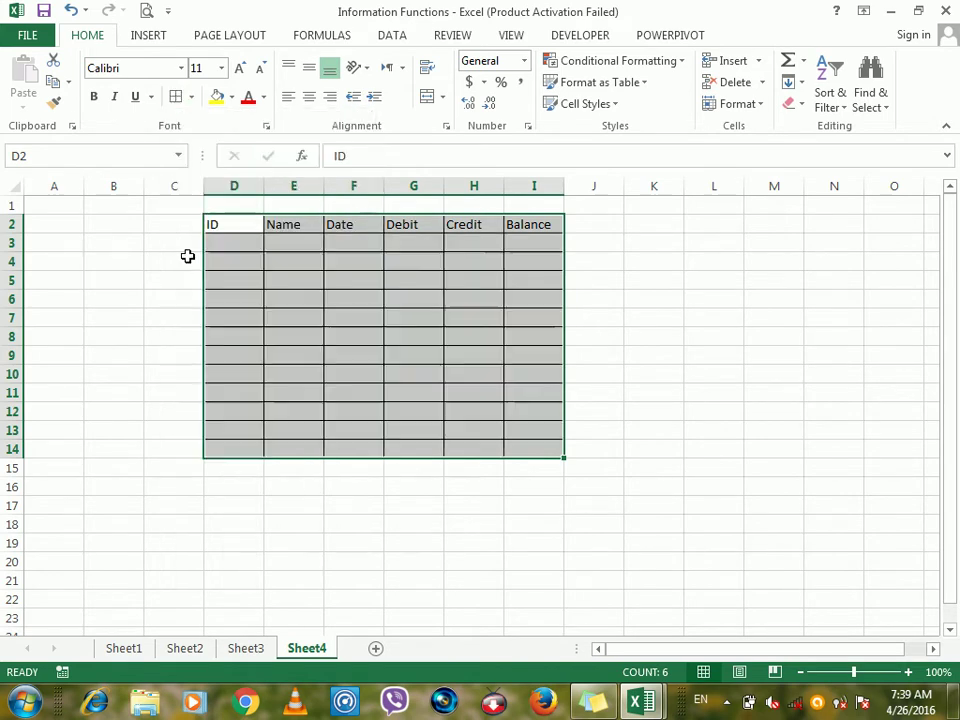
left_click(509, 326)
Widen the Balance, Credit and Date columns
left_click_drag(567, 187, 641, 199)
left_click_drag(506, 189, 545, 195)
left_click_drag(389, 190, 415, 191)
Number the ID column from 1 to 9 in cells D3 through D11
left_click(221, 251)
type("1")
key("Return")
type("2 3 4 5 6 7 8 9")
key("Return")
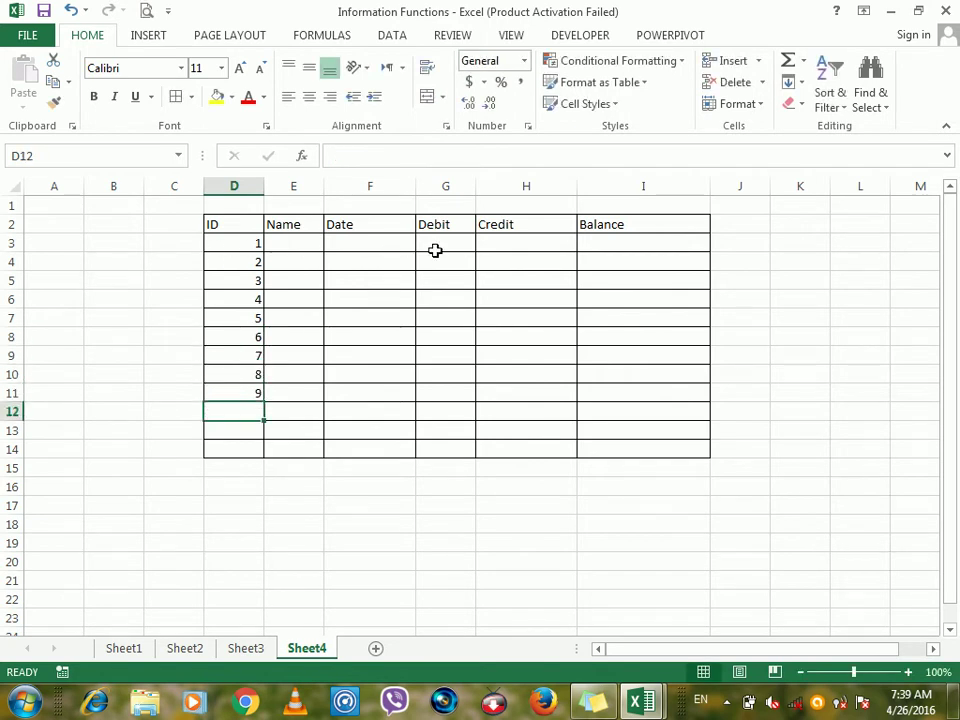
Fill in row 3 with the person's name, the current date 4/26/2016 and a debit of 1000
left_click(272, 247)
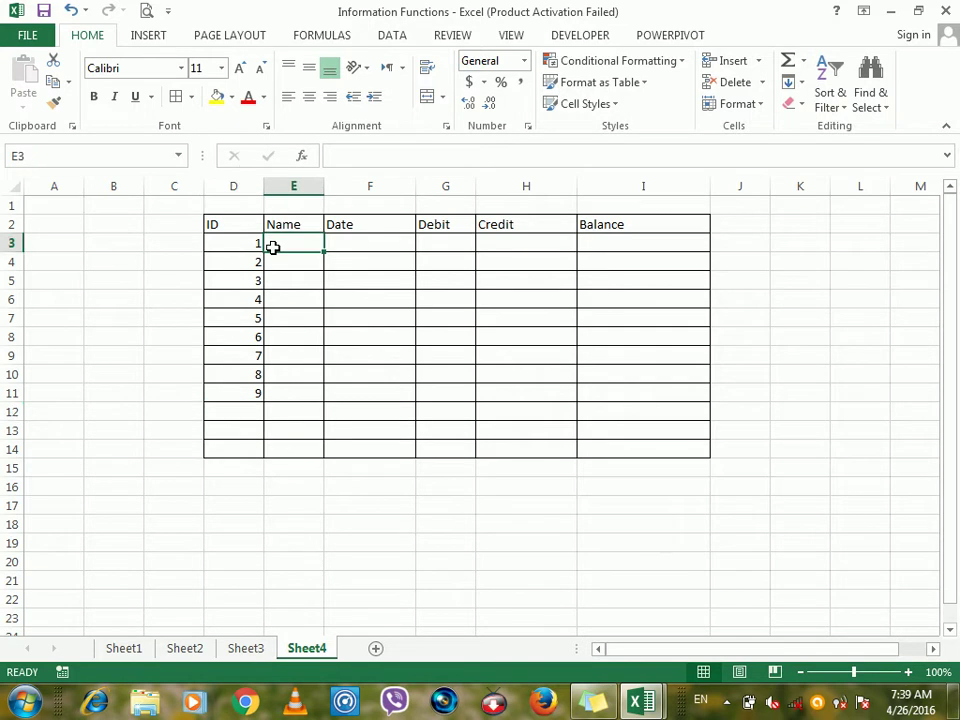
type("Ahmad")
key("Tab")
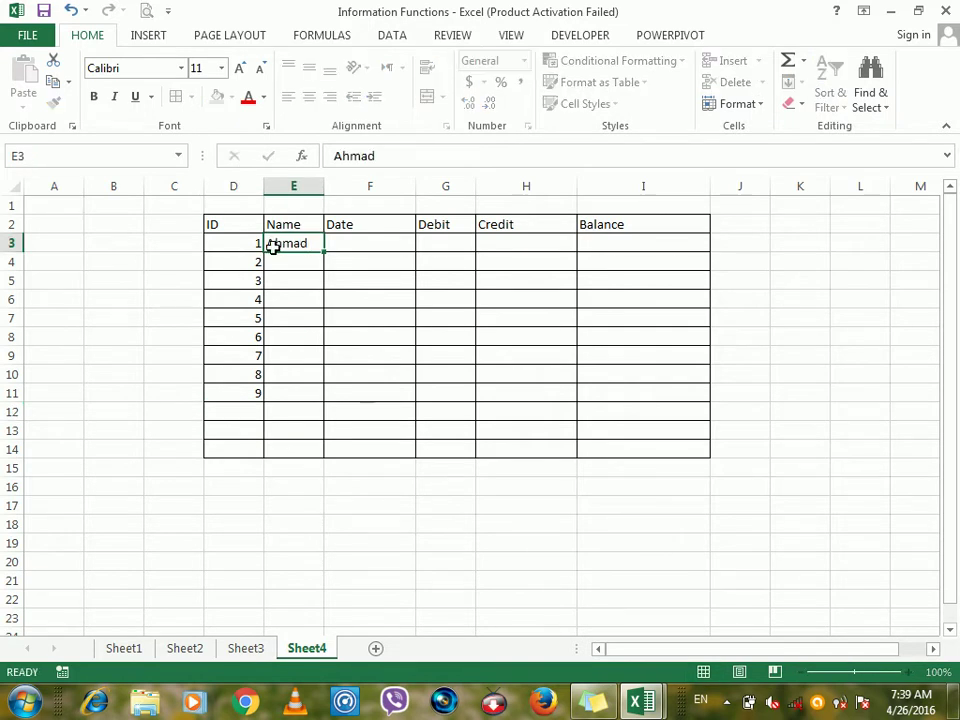
key("ctrl+semicolon")
key("Return")
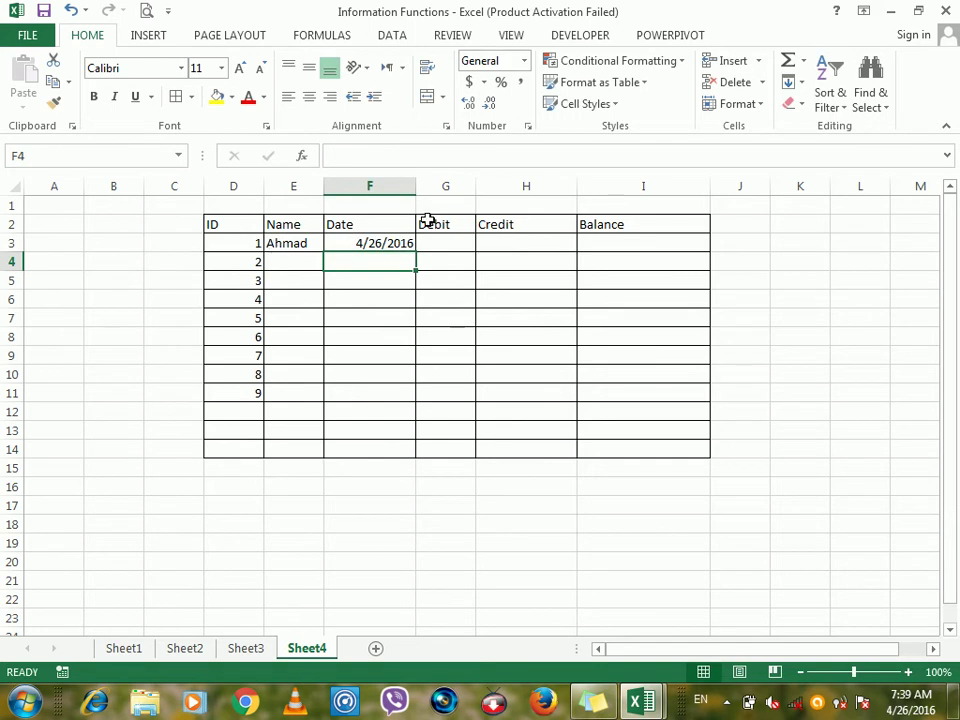
left_click(456, 241)
type("1000")
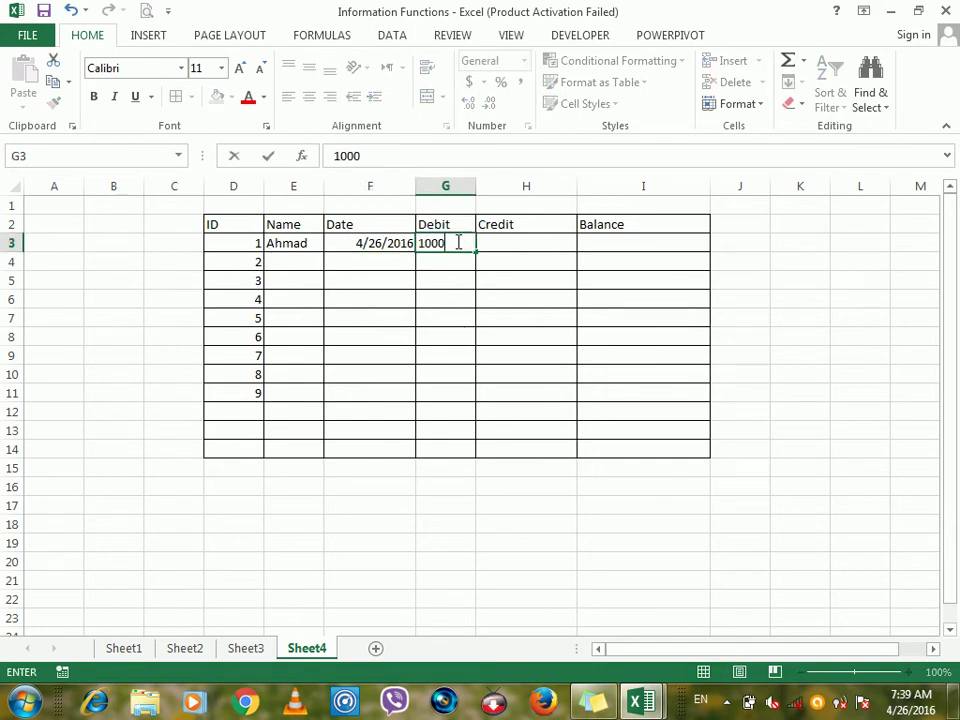
key("Tab")
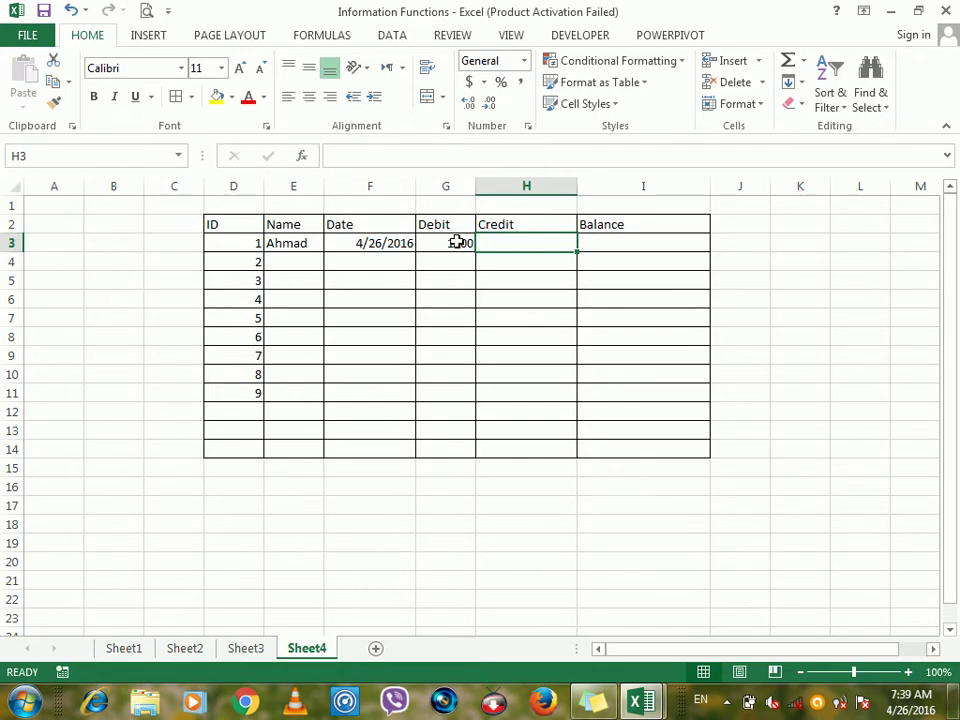
left_click(604, 242)
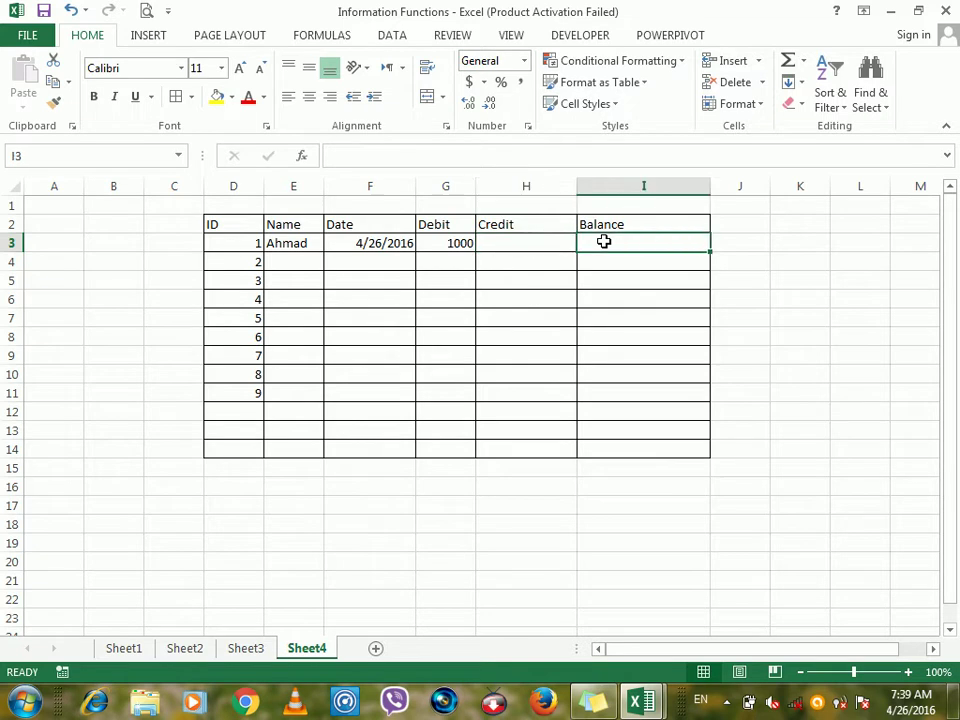
left_click(530, 240)
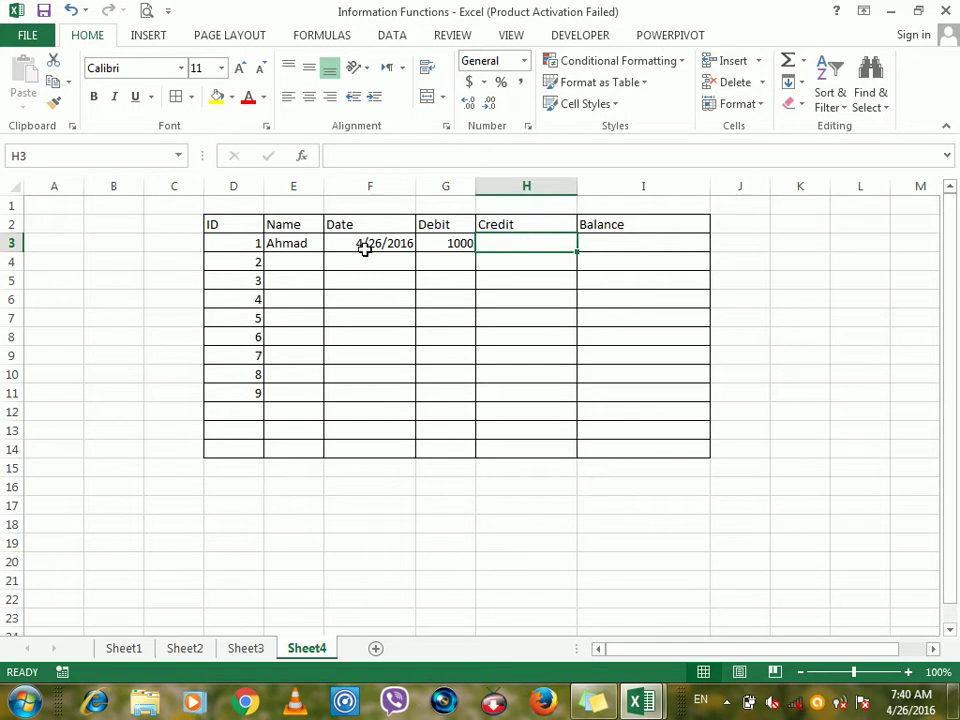
left_click(443, 244)
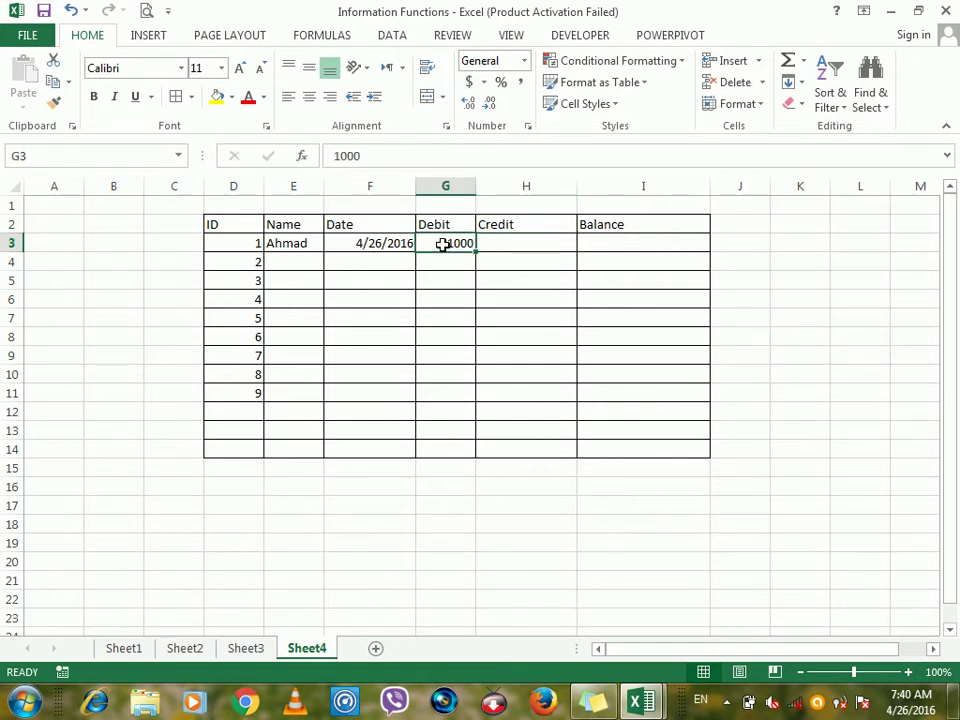
Enter a credit of 500 in H3 for the first record
left_click(403, 264)
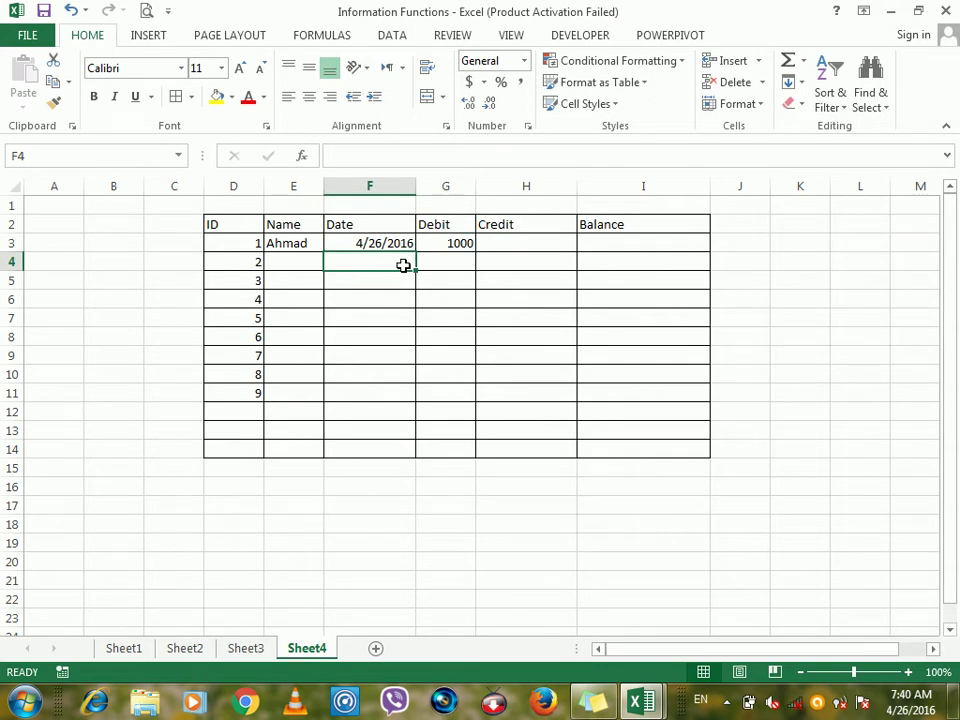
key("Right")
key("Up")
key("Right")
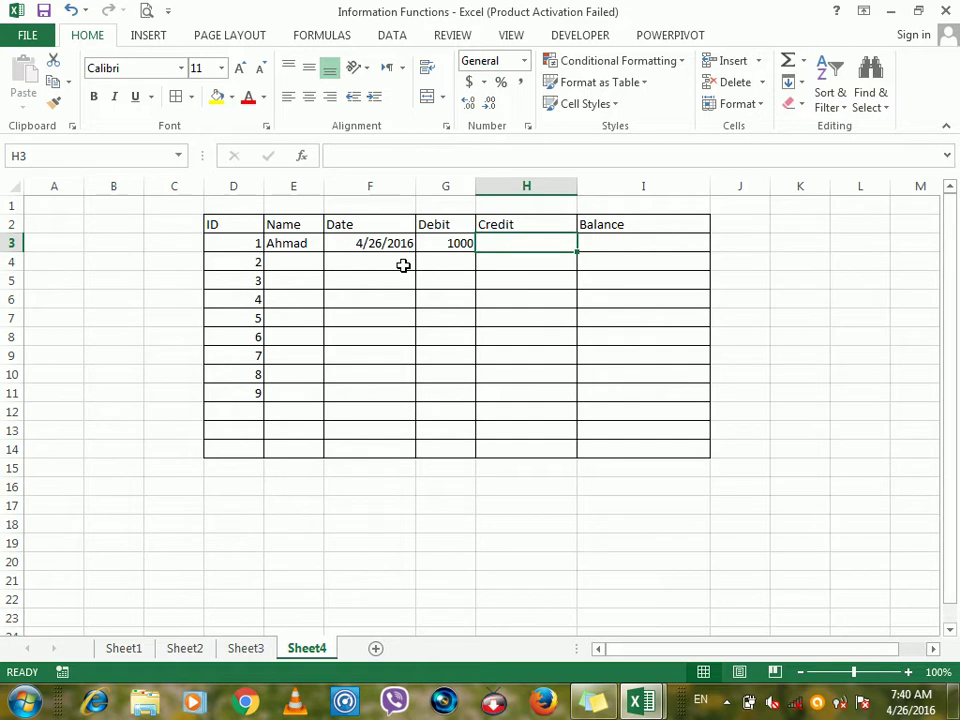
type("2")
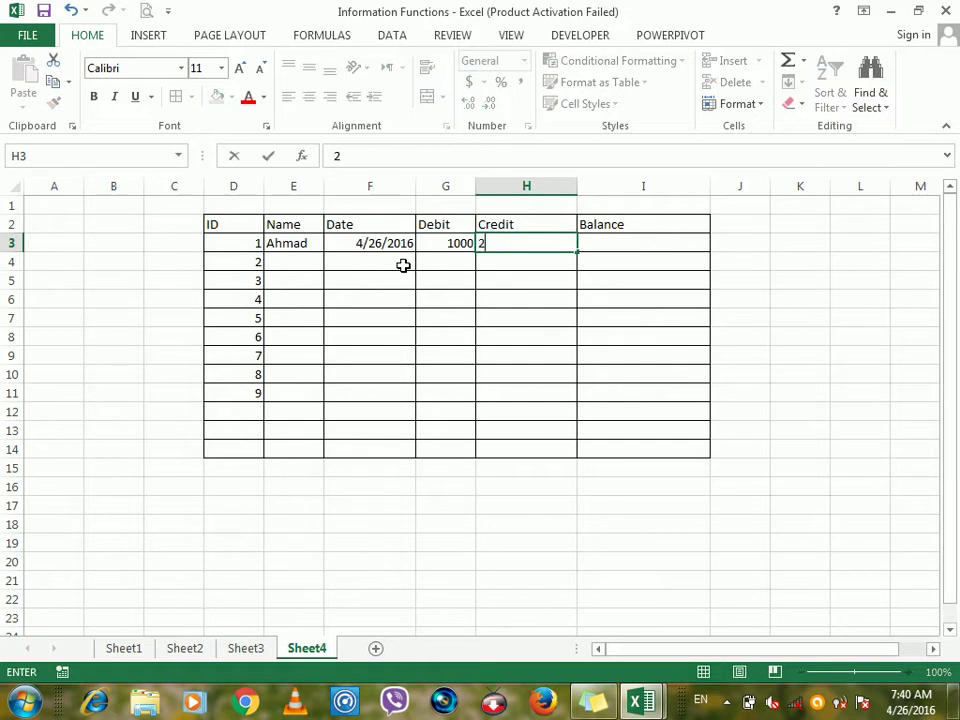
key("BackSpace")
type("500")
key("Return")
Record the current date 4/26/2016 and a debit of 2000 in row 4
left_click(408, 263)
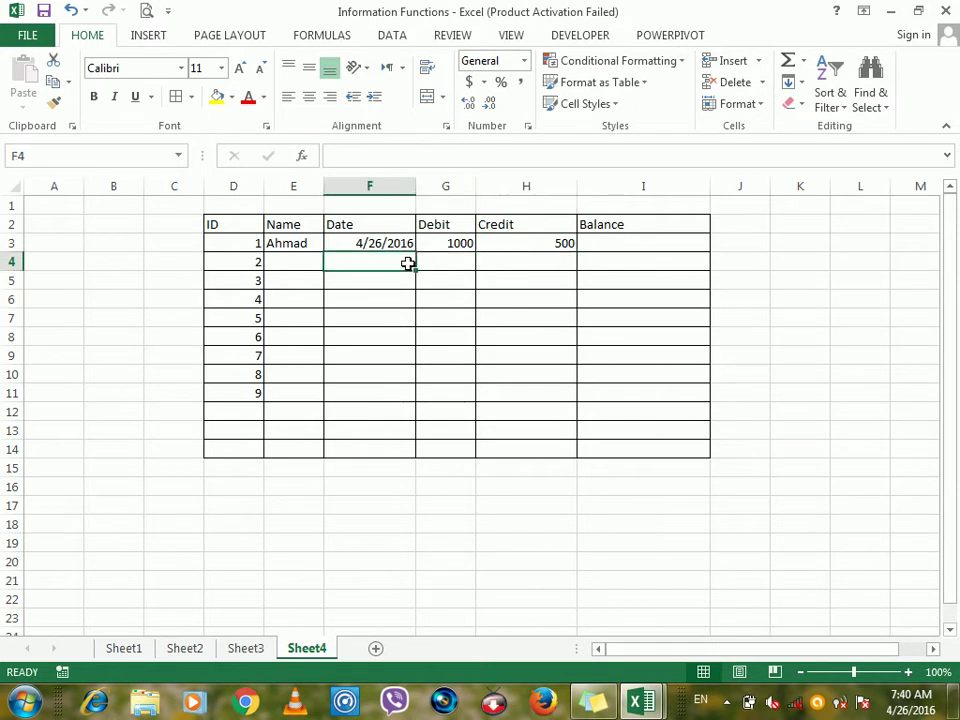
key("ctrl+semicolon")
left_click(443, 260)
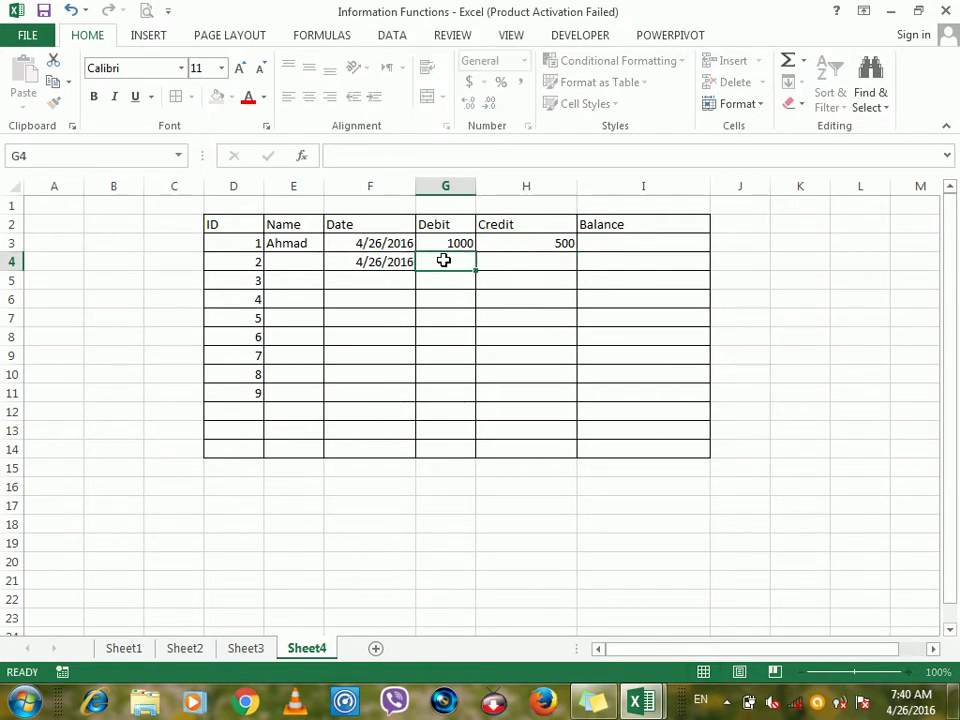
type("2000")
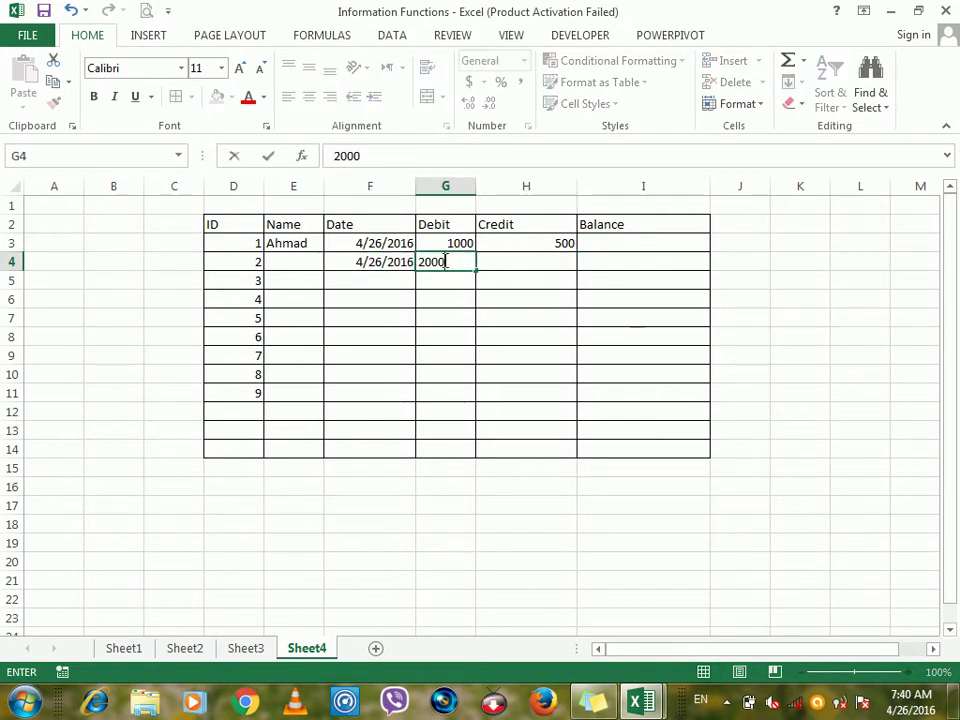
key("Tab")
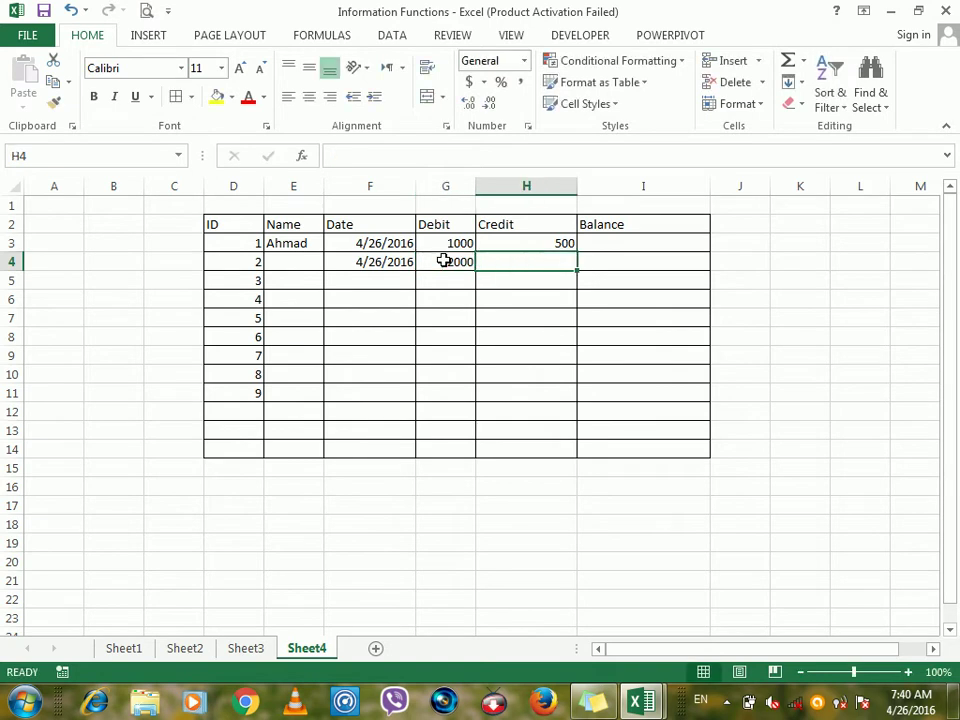
Record the current date 4/26/2016 and a debit of 3000 in row 5
left_click(413, 280)
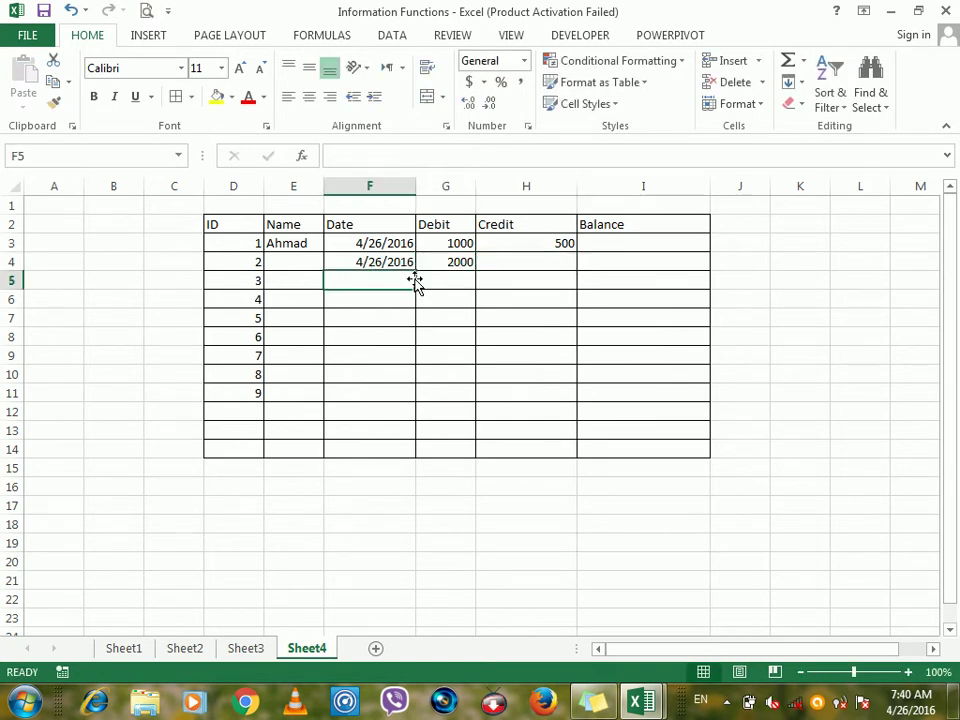
key("ctrl+semicolon")
left_click(441, 279)
type("3000")
key("Return")
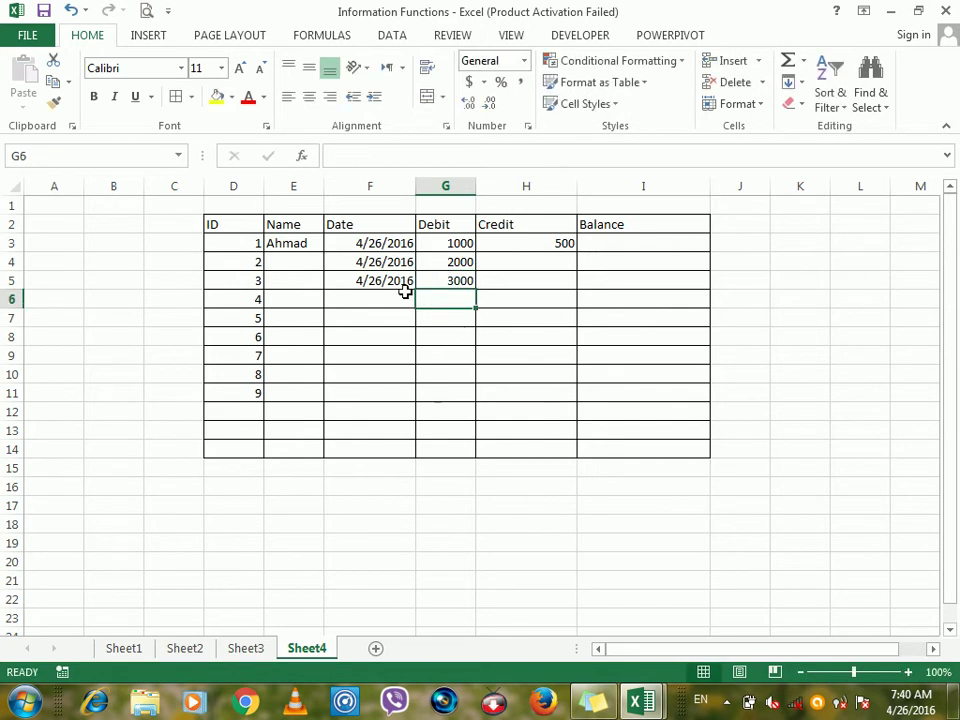
Record the current date 4/26/2016 and a credit of 1000 in row 6, leaving its debit empty
left_click(386, 300)
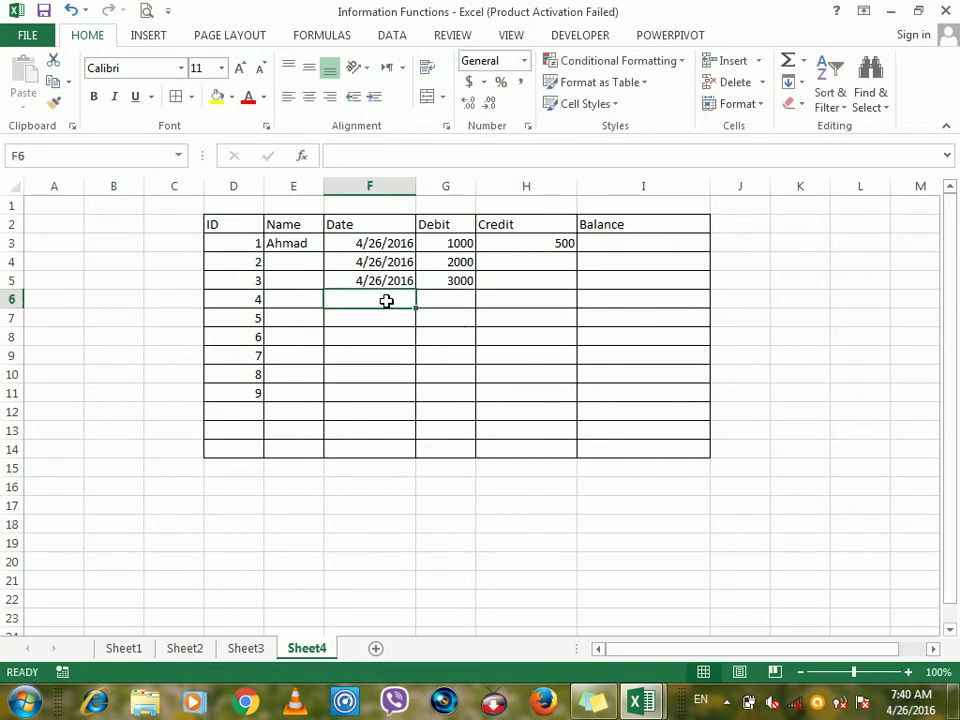
key("ctrl+semicolon")
key("Tab")
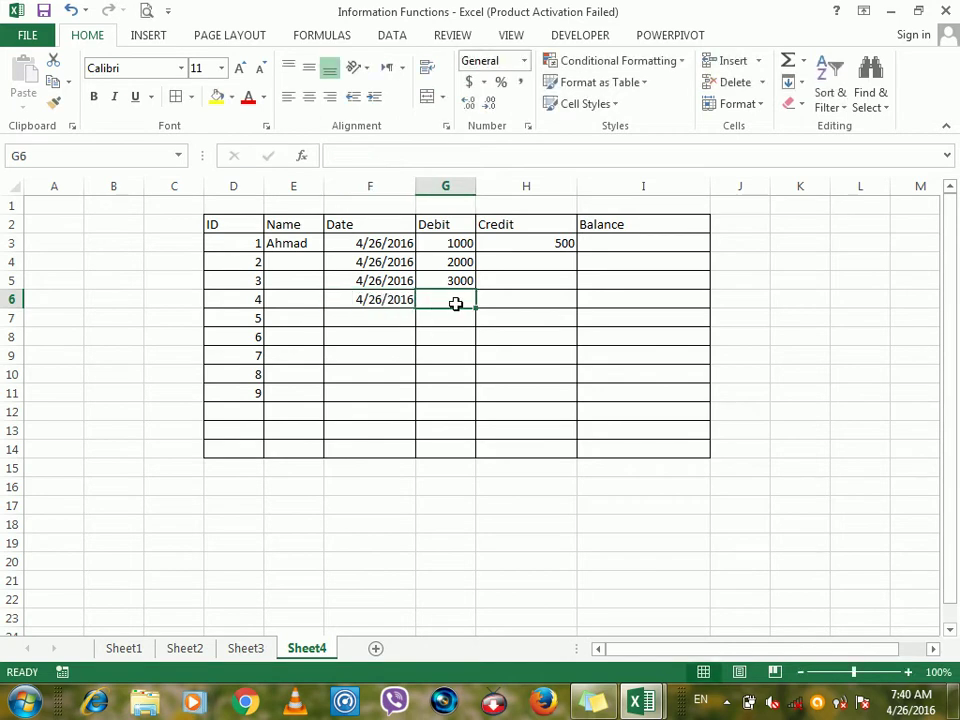
left_click(504, 291)
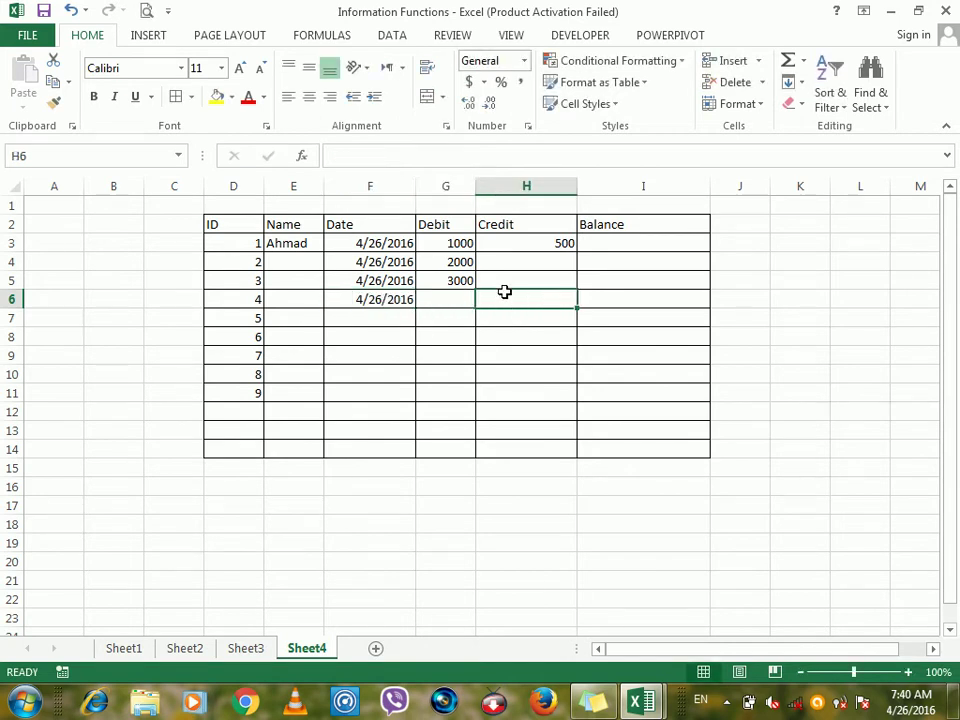
type("1000")
key("Return")
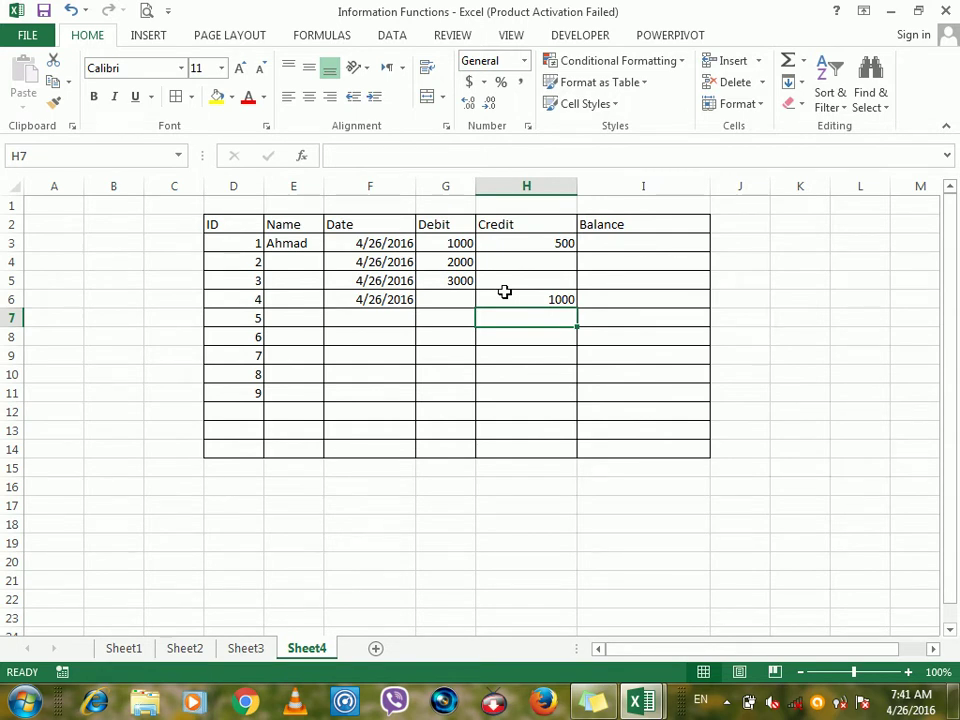
Calculate the first balance in I3 as debit minus credit with the formula =G3-H3
left_click(627, 241)
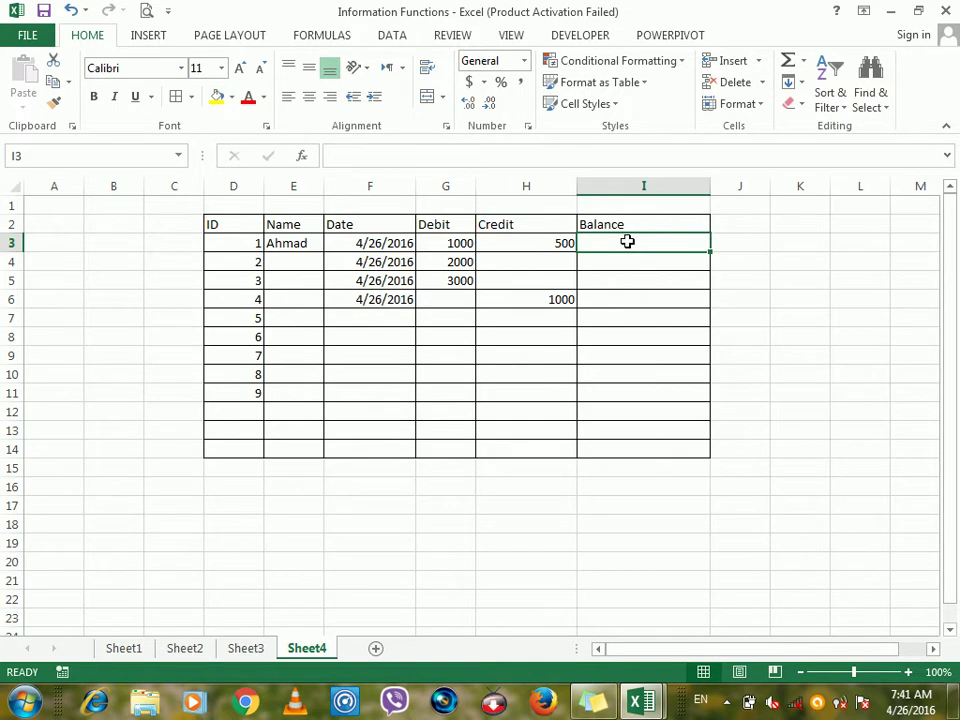
type("=")
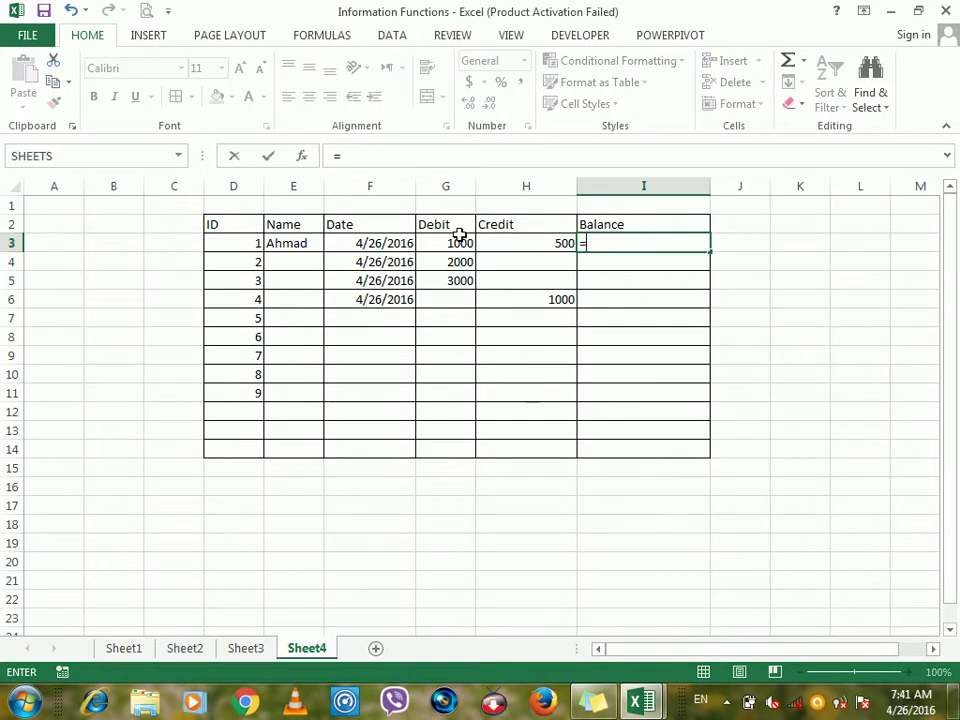
left_click(458, 241)
type("-")
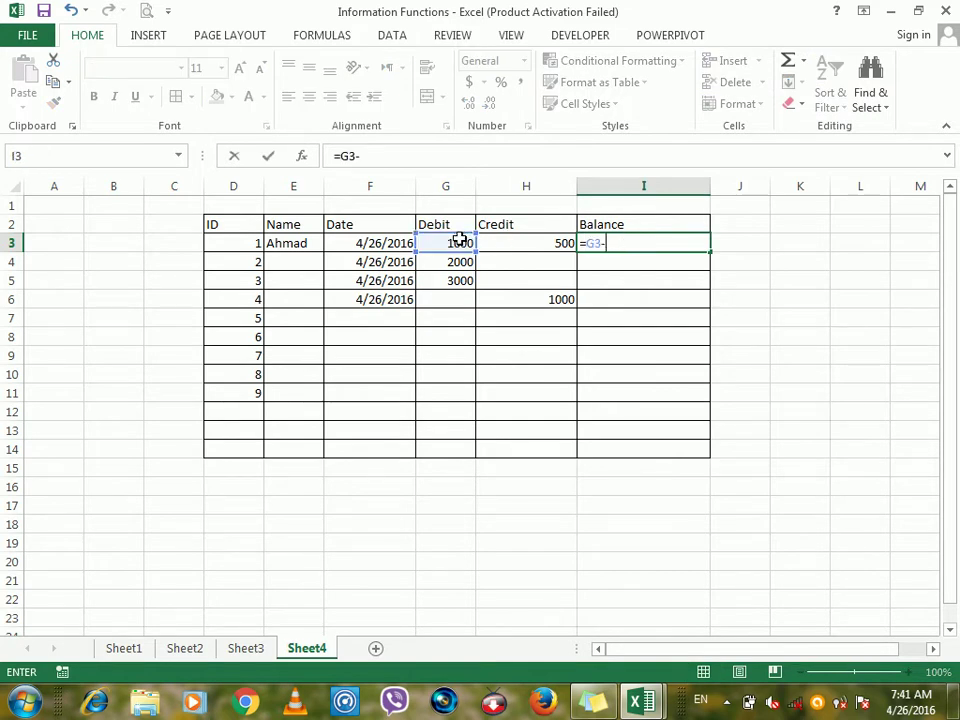
left_click(522, 245)
key("Return")
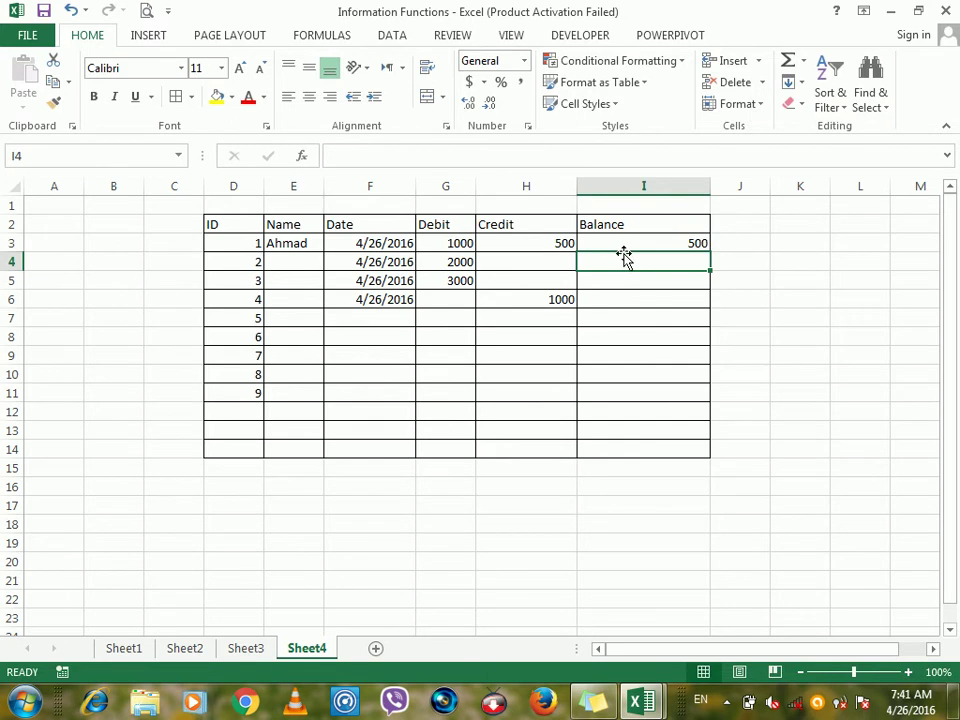
Try calculating the running balance in I4 with the formula =G4-I3+H4
type("=")
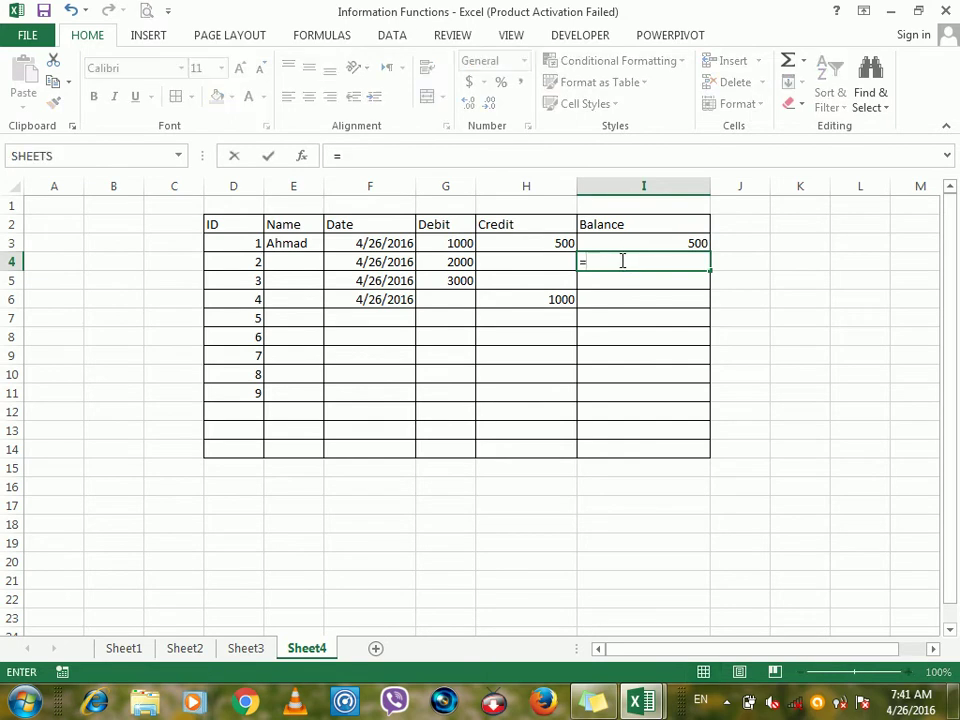
left_click(457, 261)
type("-")
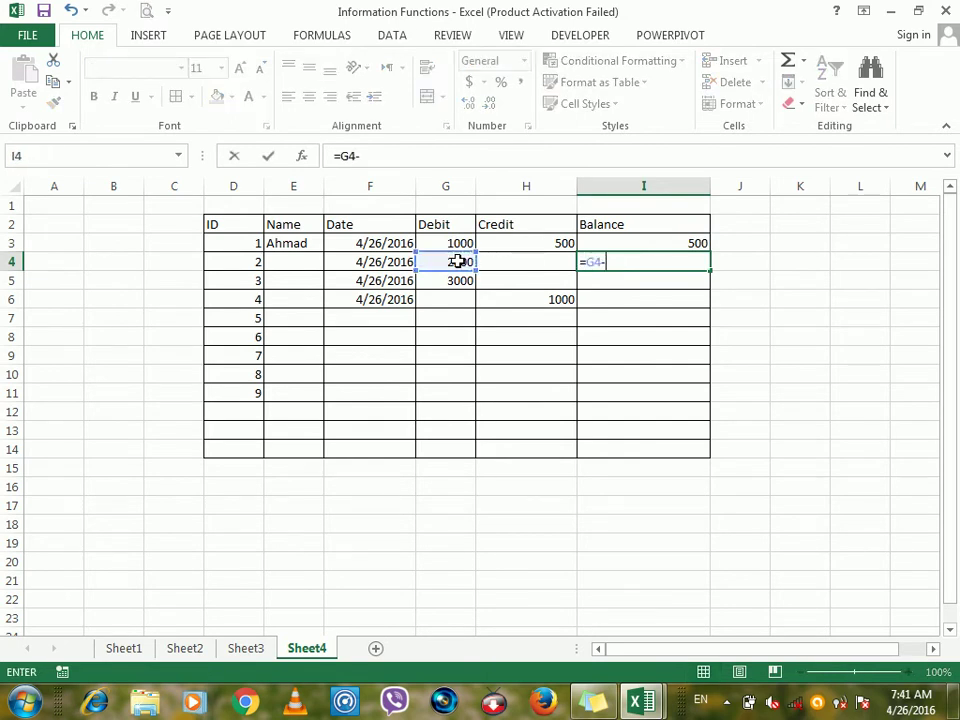
left_click(613, 243)
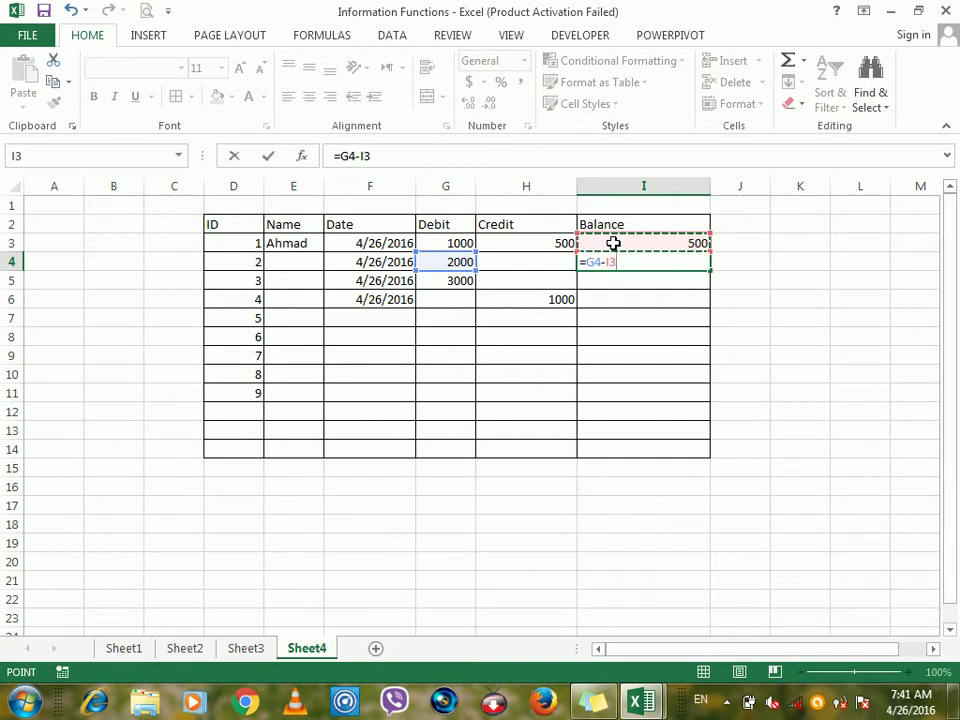
type("+")
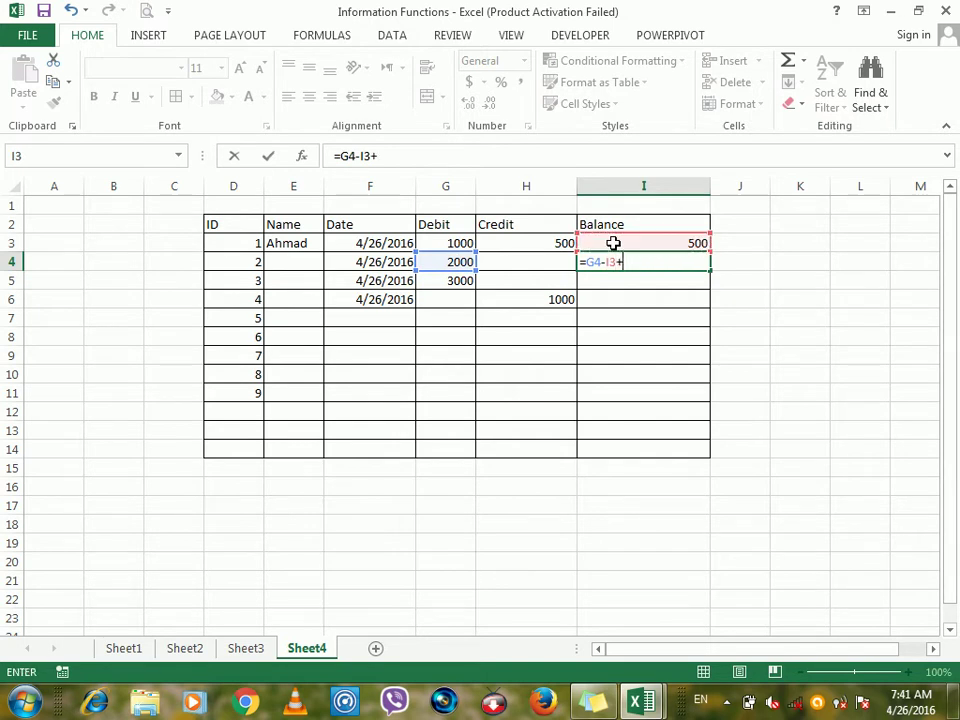
left_click(543, 261)
key("Return")
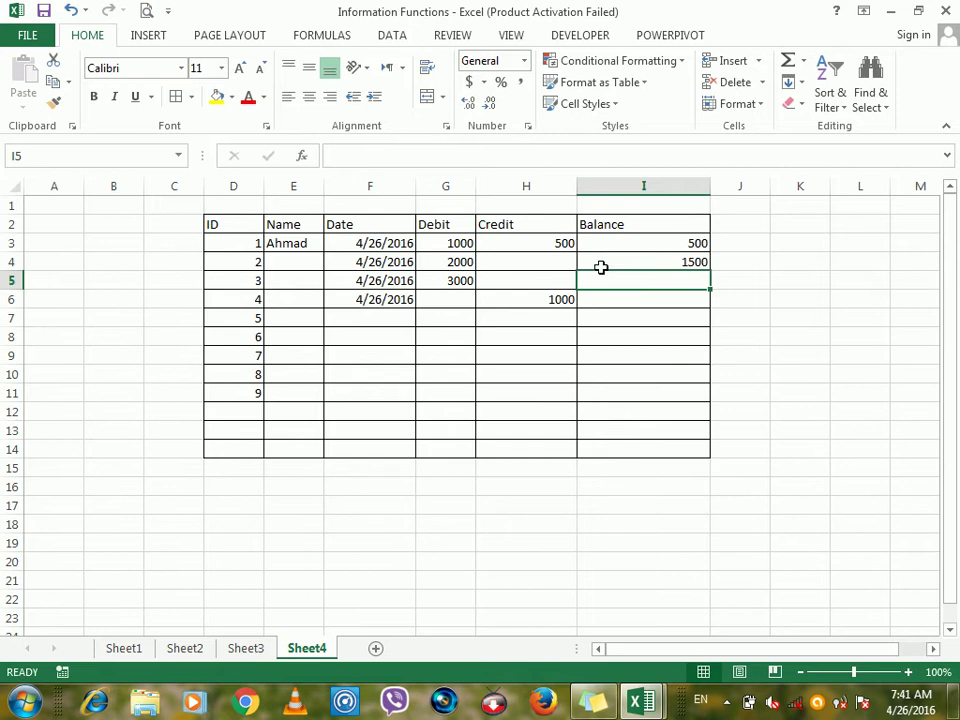
Try filling the I4 balance formula down through I14, and undo the fill
left_click(686, 261)
left_click_drag(686, 261, 657, 449)
key("ctrl+d")
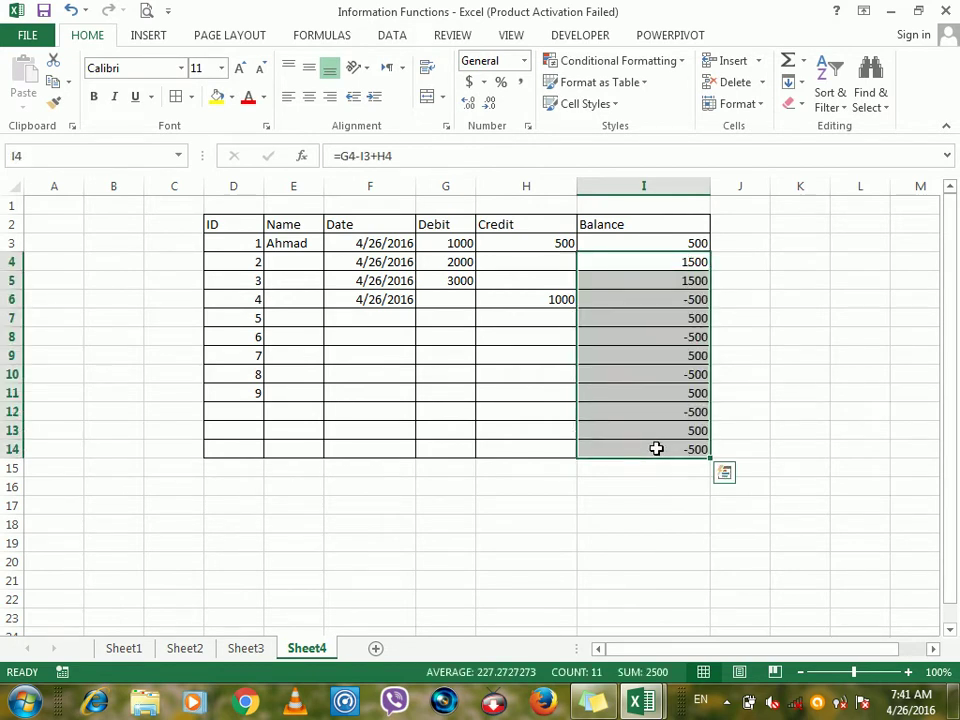
key("ctrl+z")
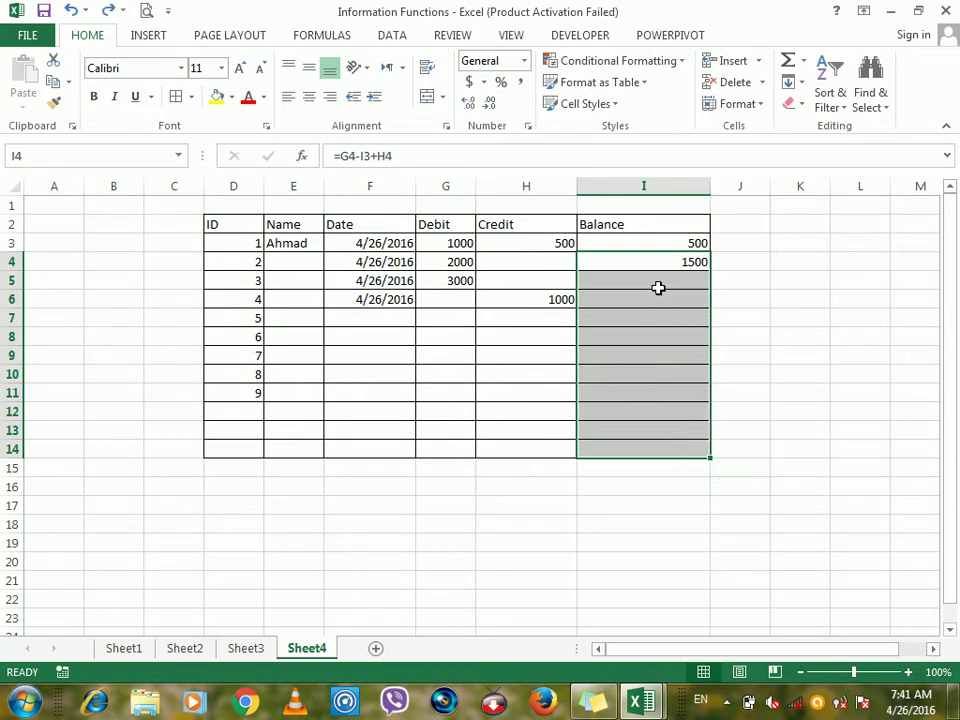
Replace the balance formula in I4 with =G4+I3-H4 and fill it down through I14
left_click(657, 268)
double_click(657, 268)
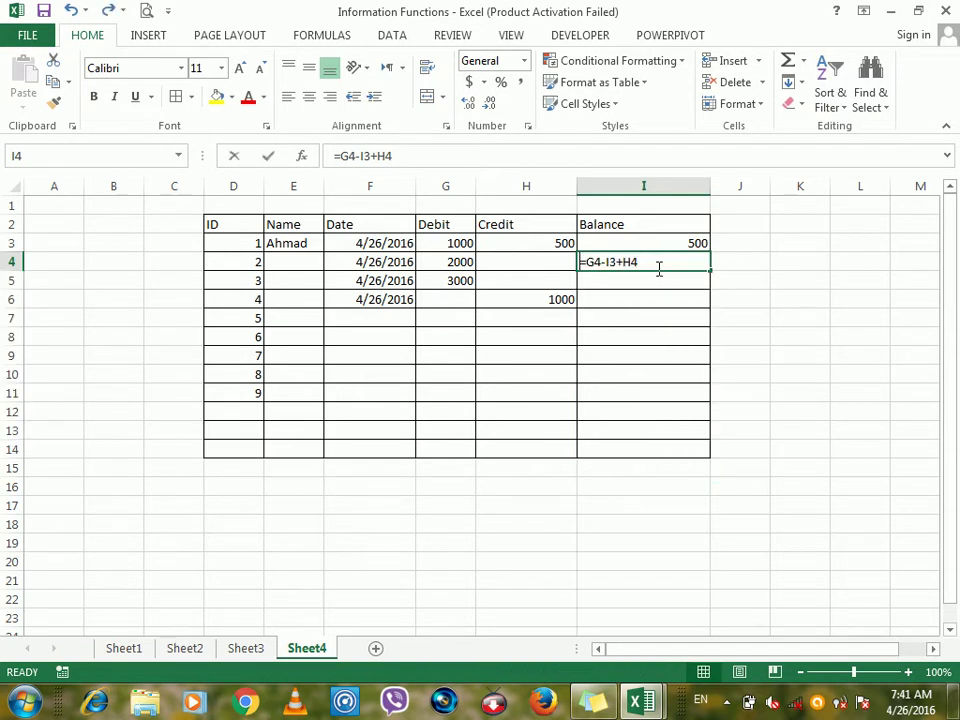
key("Escape")
type("=")
left_click(455, 262)
type("+")
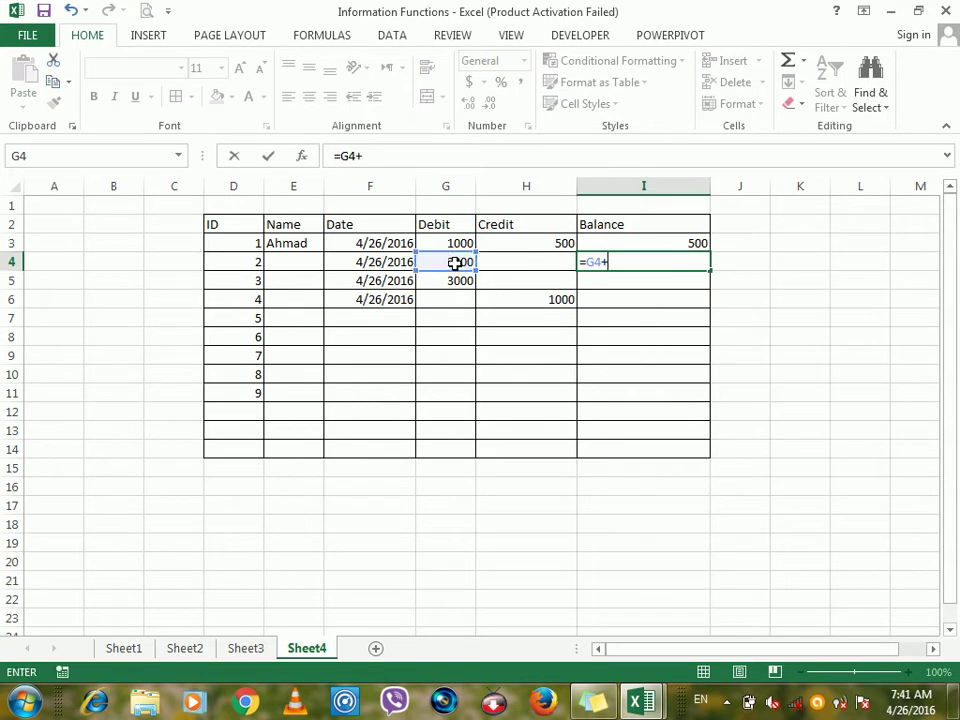
left_click(619, 237)
type("-")
left_click(558, 263)
key("Return")
left_click_drag(658, 265, 632, 454)
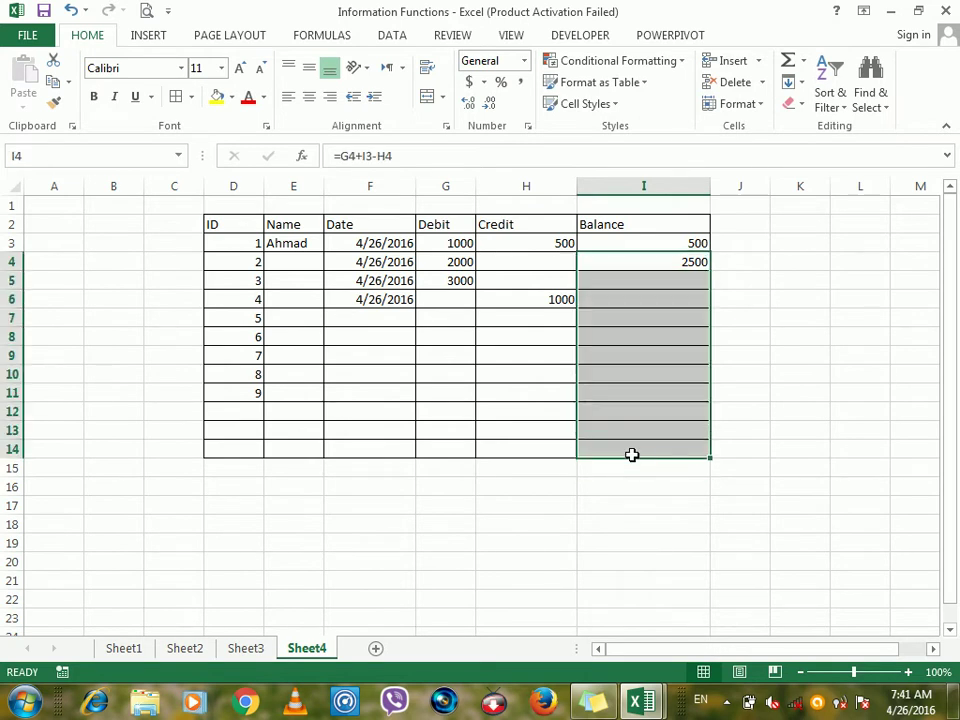
key("ctrl+d")
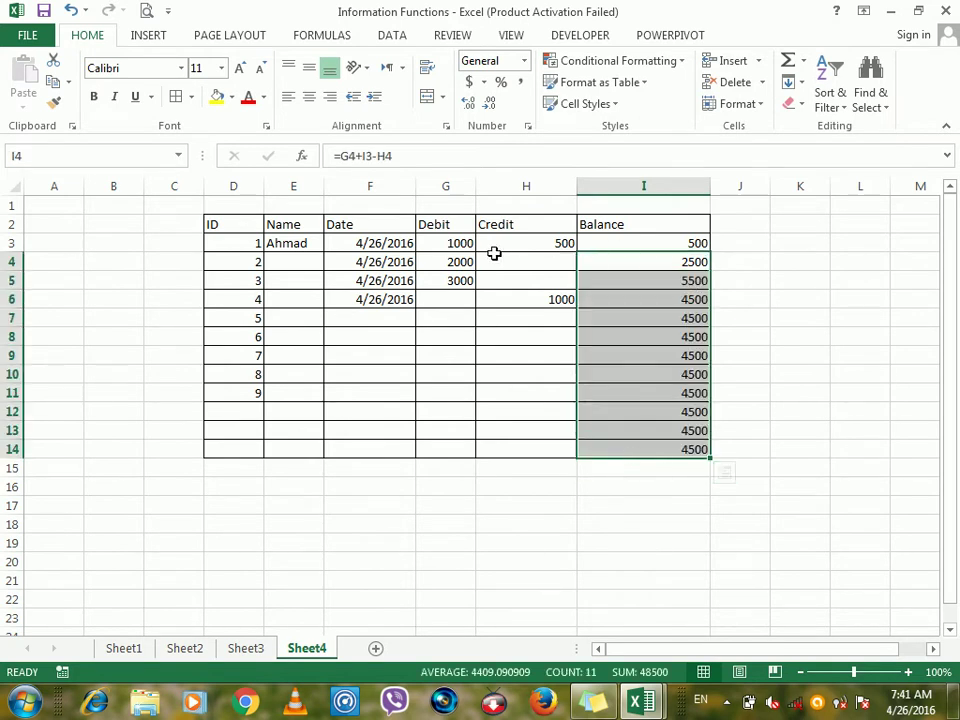
Check the debit, credit and balance figures in rows 3 to 6 against each other
left_click(437, 243)
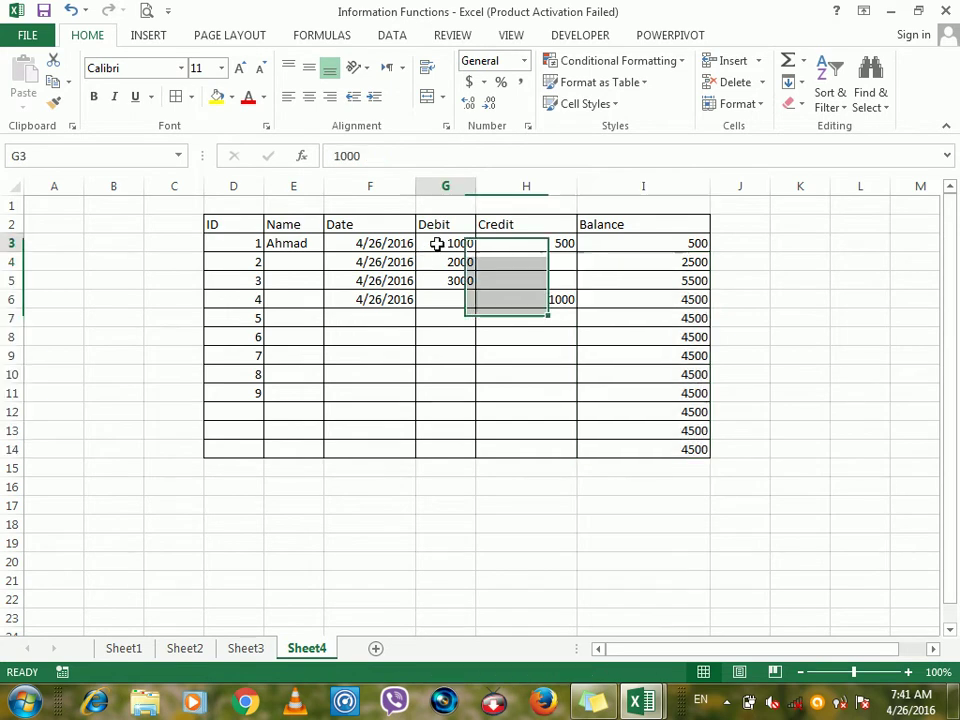
left_click(522, 244)
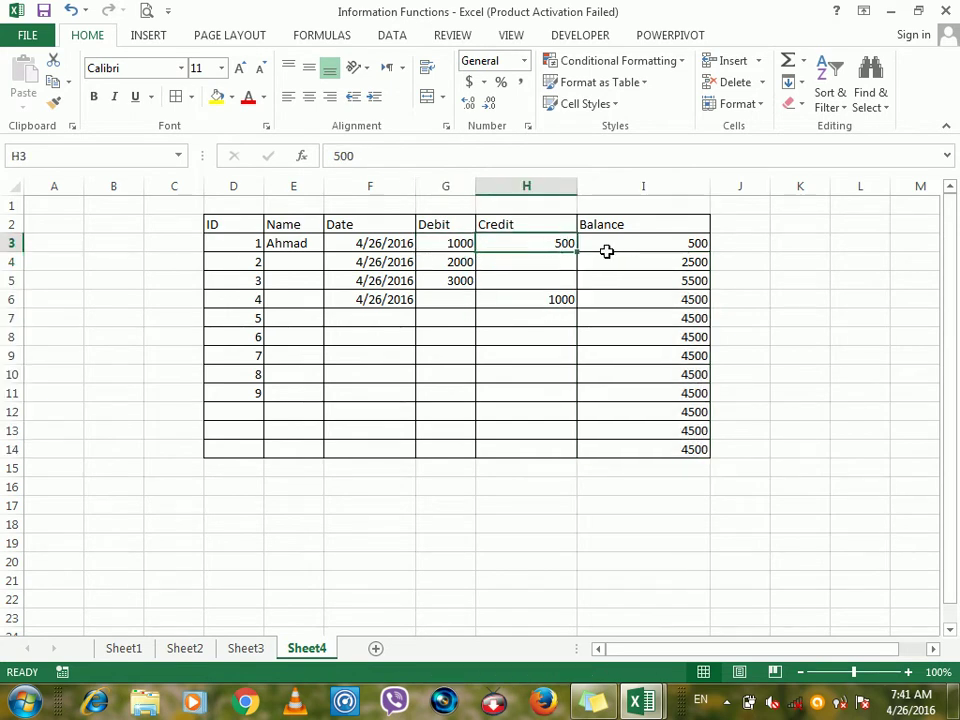
left_click(620, 243)
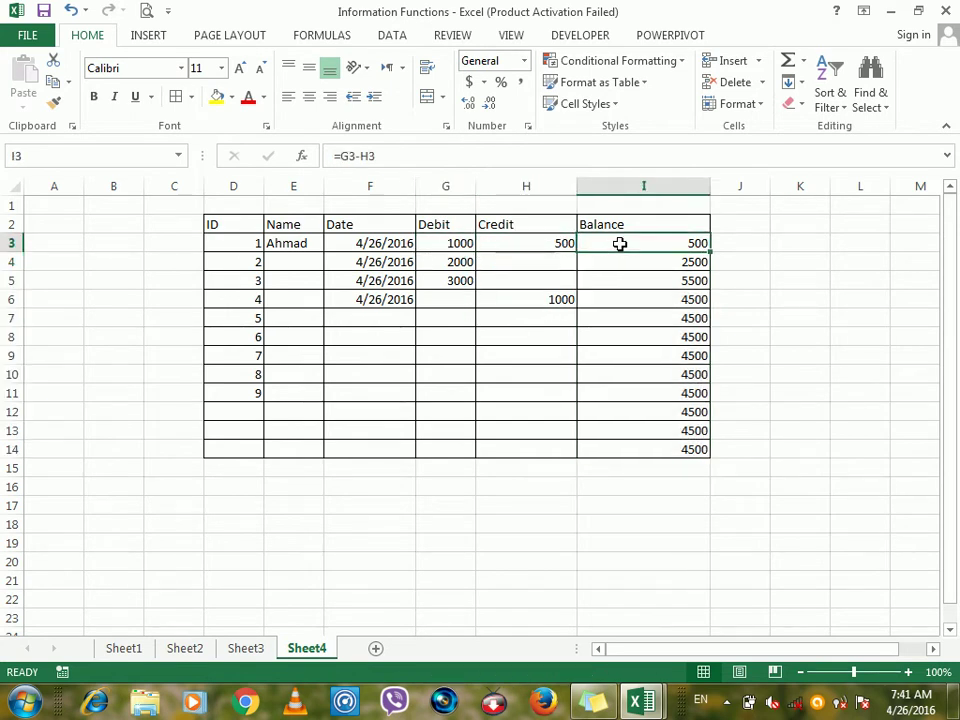
left_click(458, 262)
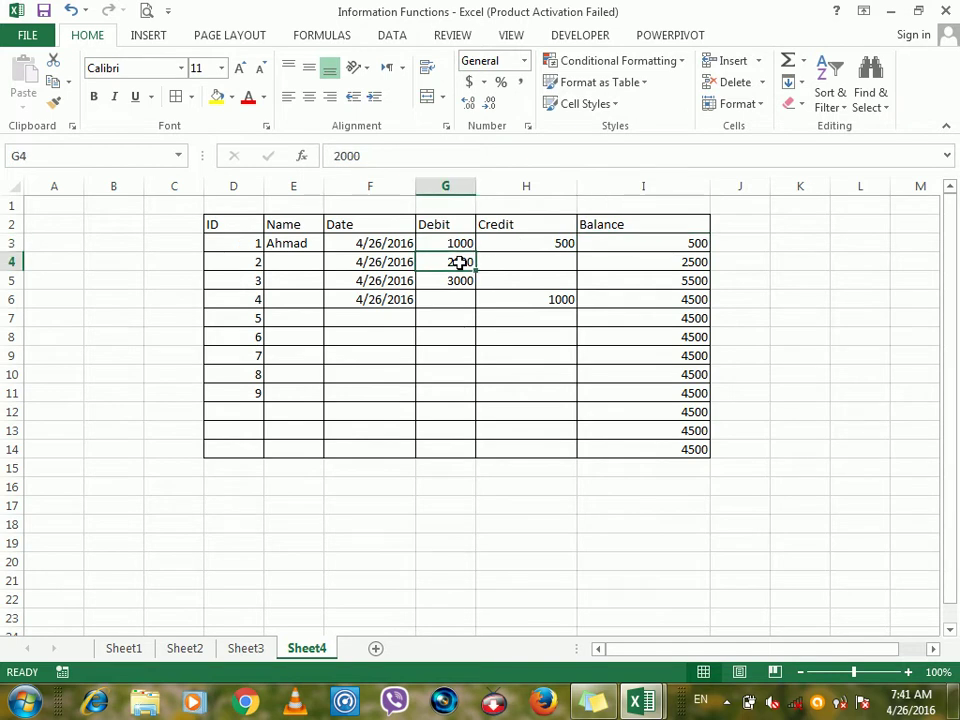
left_click(455, 280)
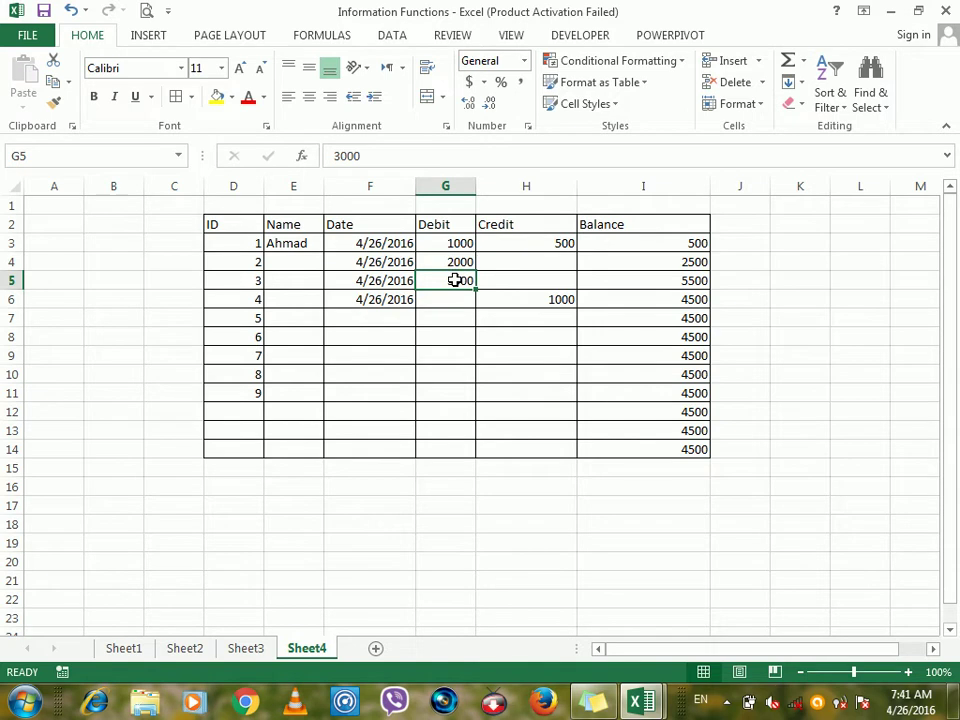
left_click(520, 302)
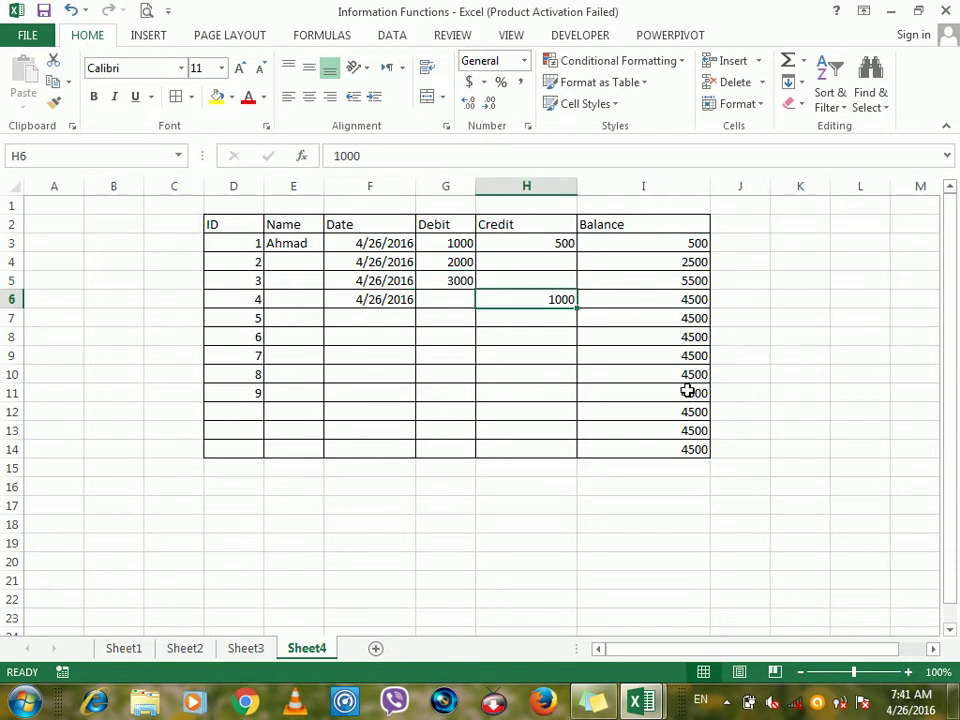
Record the current date 4/26/2016 and a debit of 1000 in row 7
left_click(413, 317)
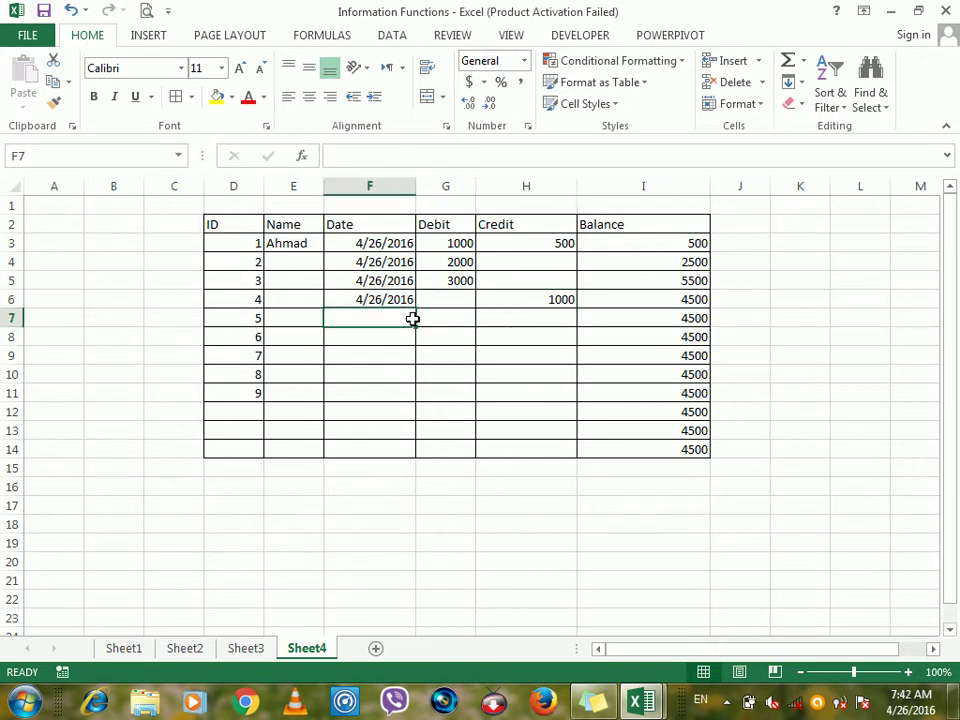
key("ctrl+semicolon")
key("Tab")
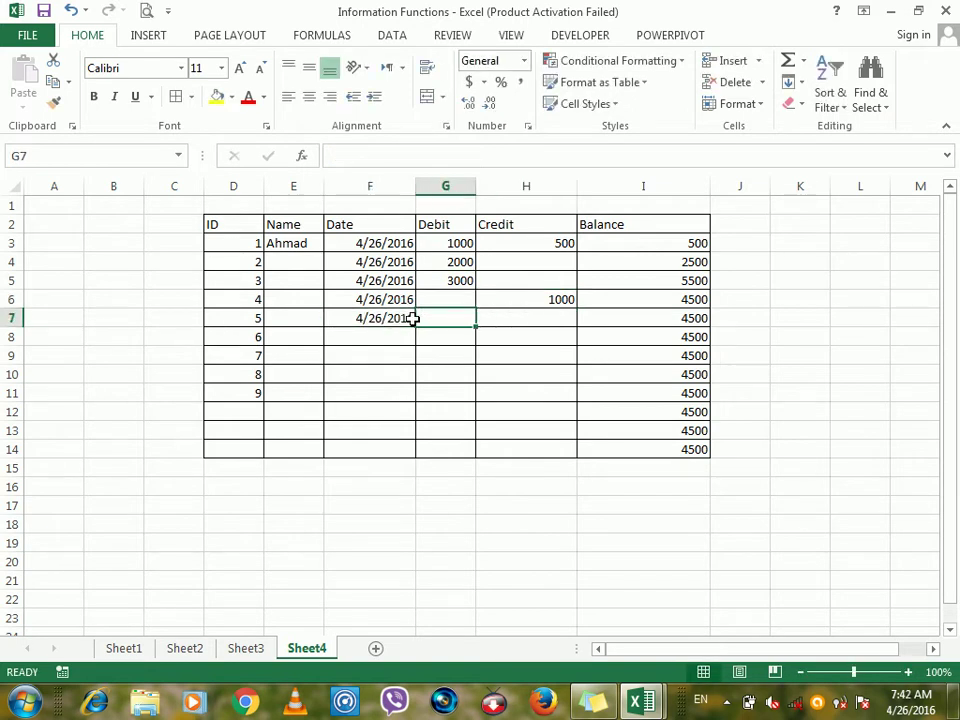
type("1000")
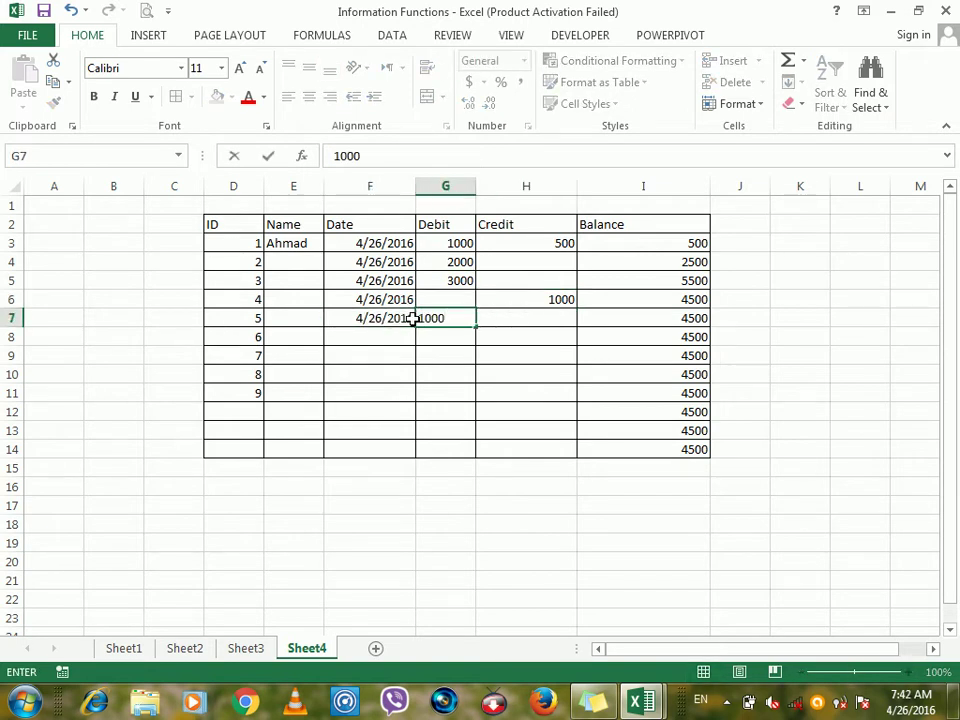
key("Return")
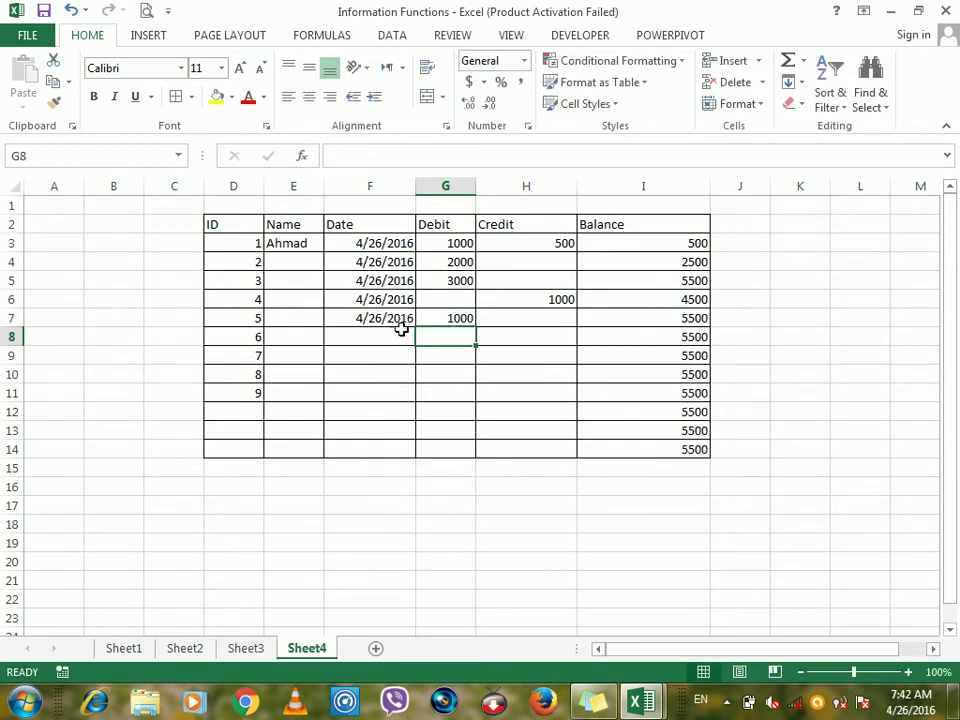
Record the current date 4/26/2016 and a debit of 2000 in row 8
left_click(397, 335)
key("ctrl+semicolon")
key("Return")
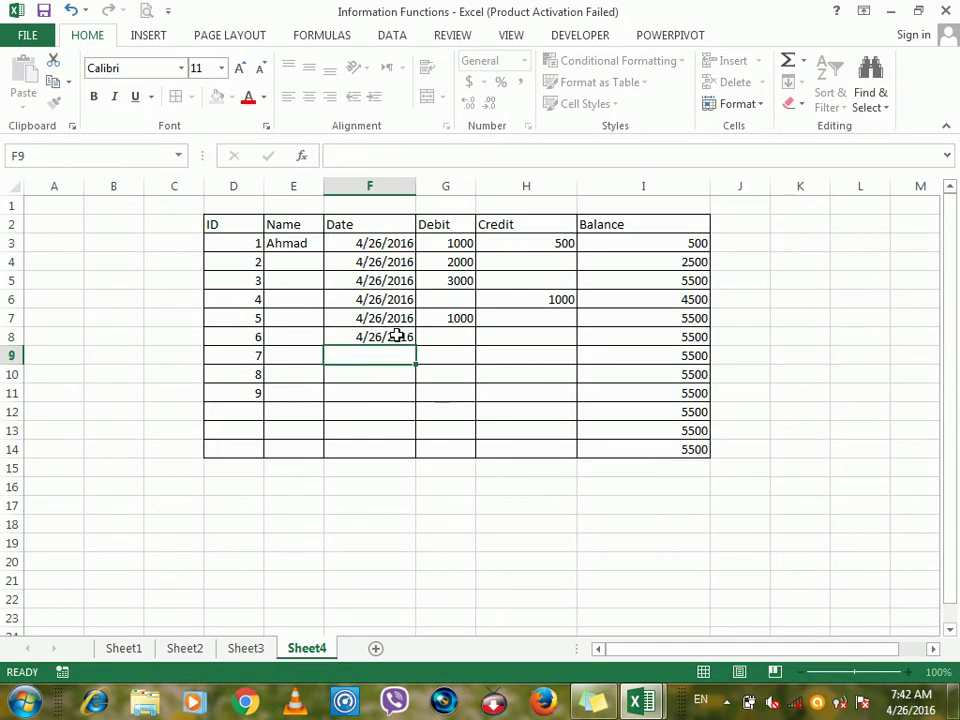
left_click(431, 336)
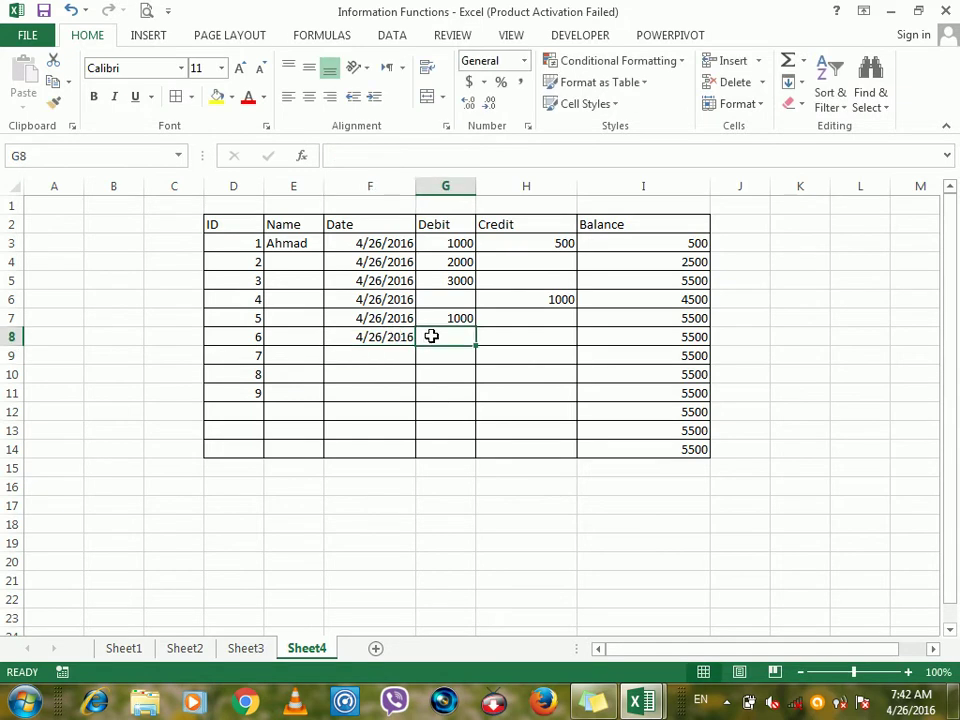
type("2000")
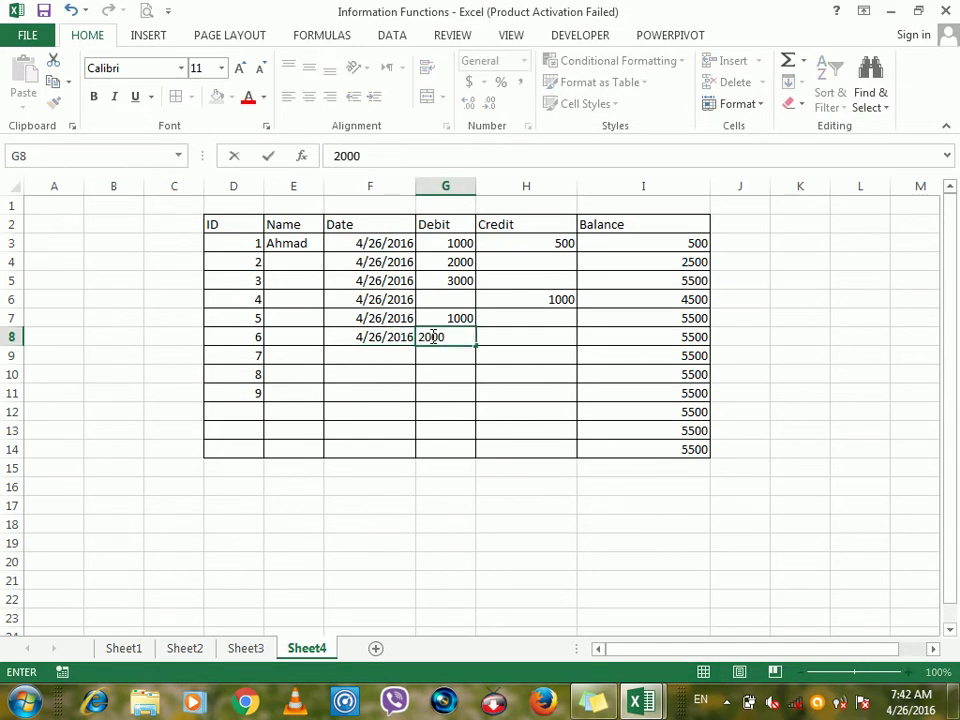
key("Return")
Record the current date 4/26/2016 and a credit of 5000 in row 9, leaving its debit empty
key("Left")
key("Down")
key("Up")
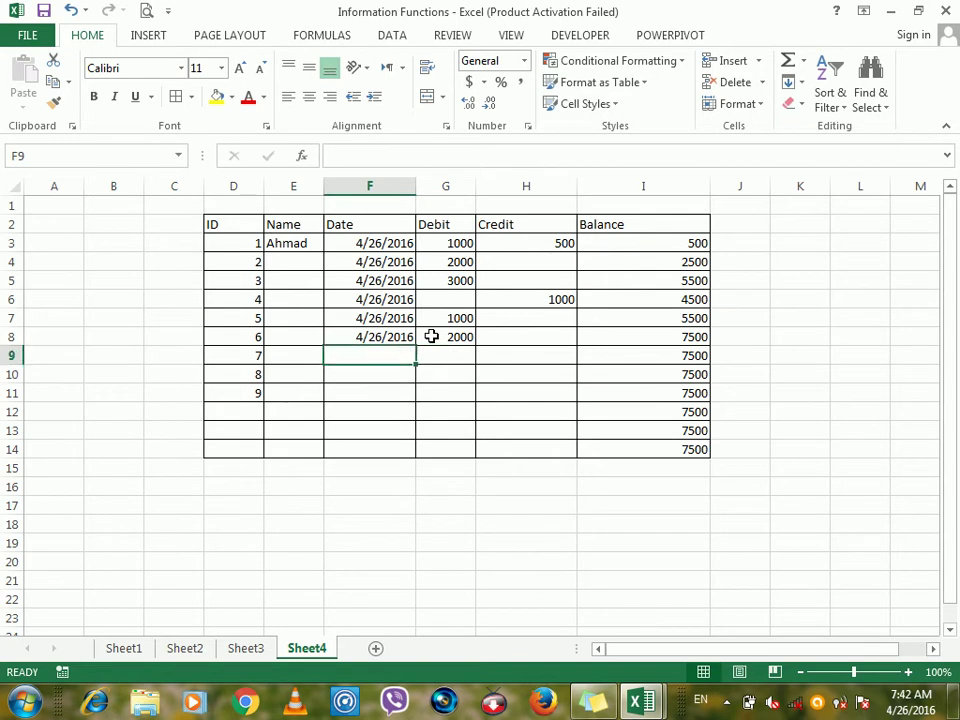
key("ctrl+semicolon")
key("Right")
key("Right")
key("Right")
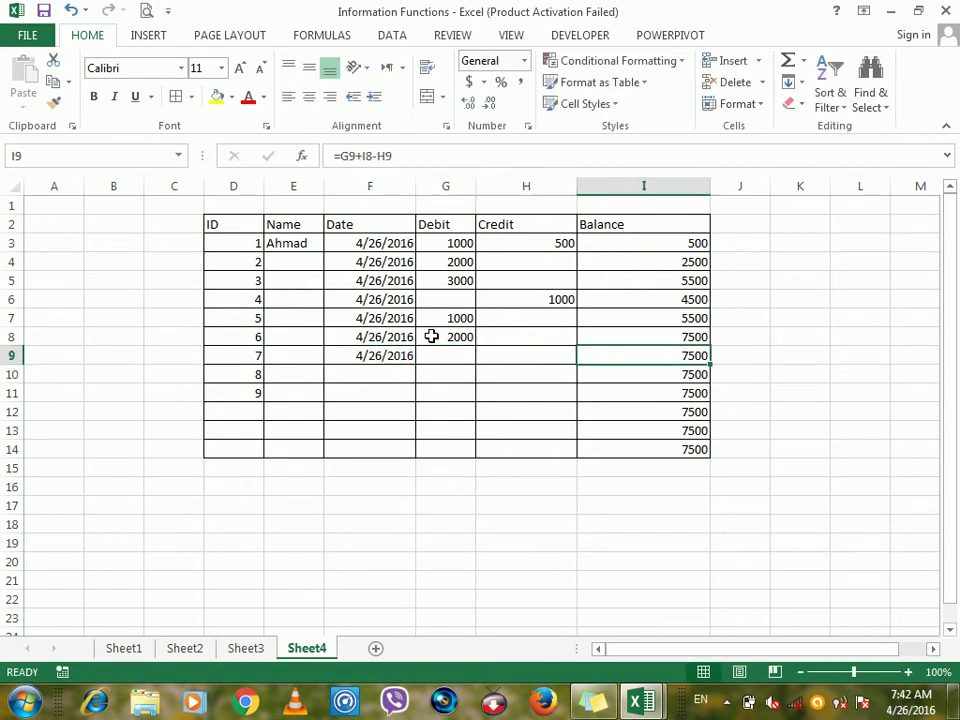
key("Left")
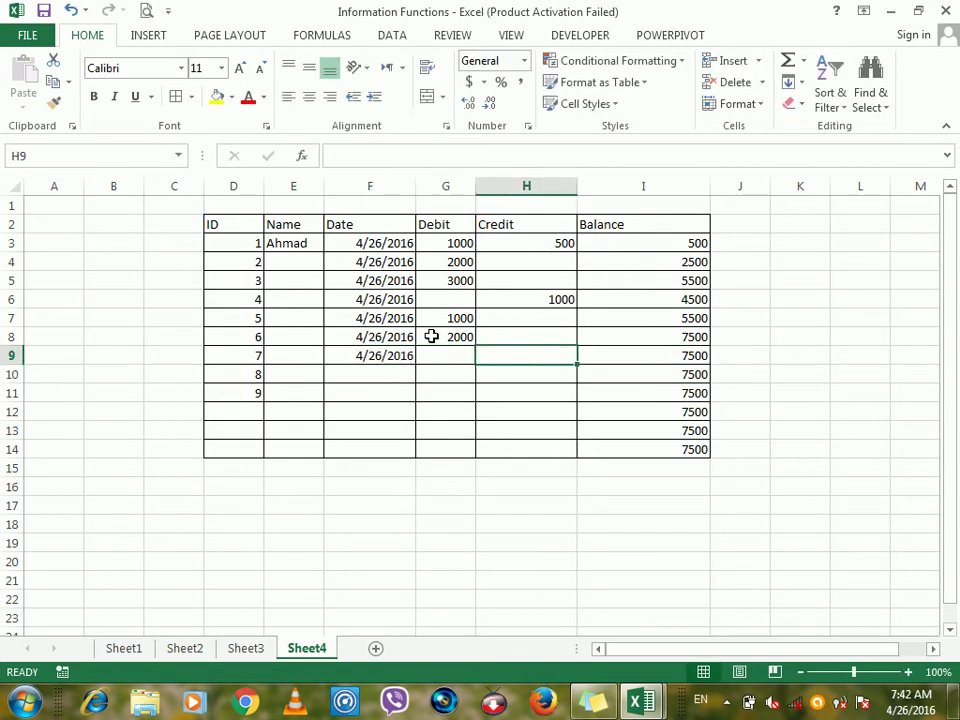
type("500")
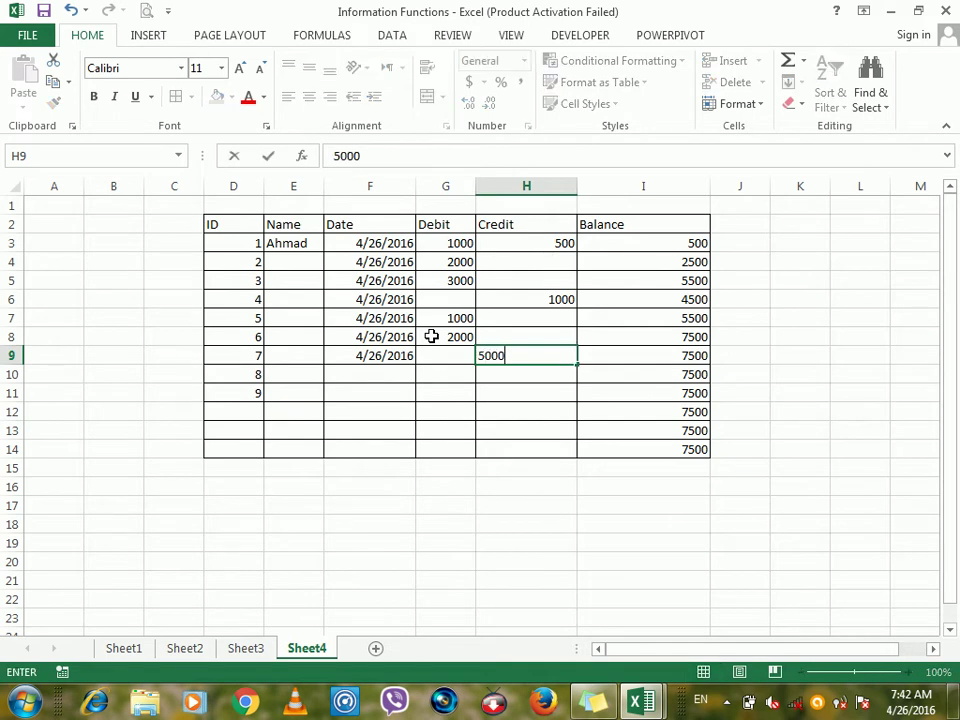
type("0")
key("Return")
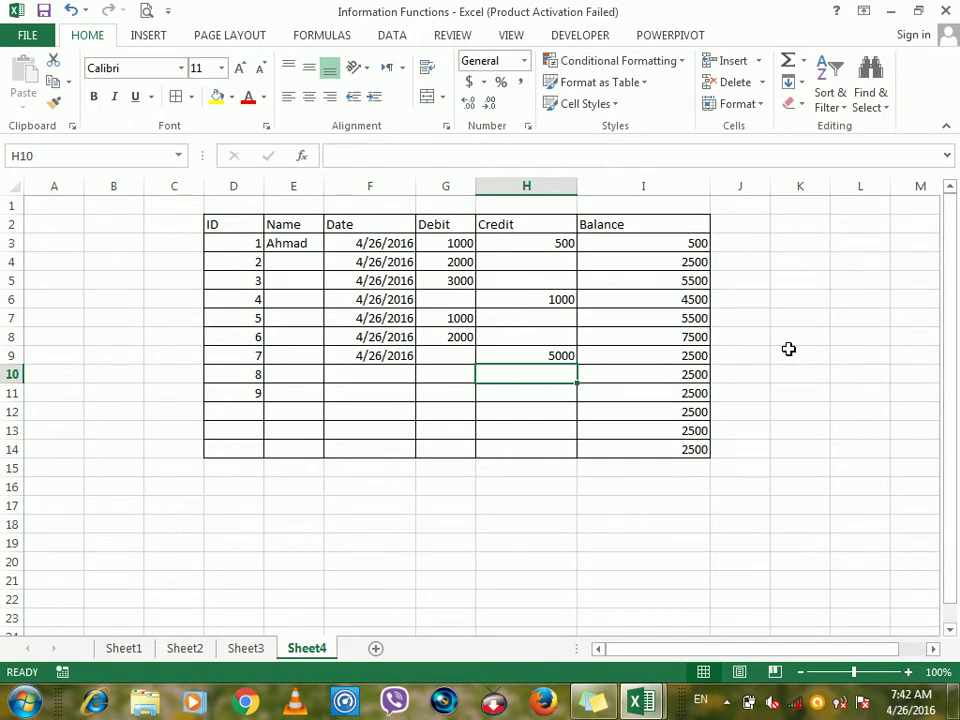
Narrow the Balance column I so that it fits its contents more closely
left_click_drag(707, 186, 659, 190)
left_click(455, 244)
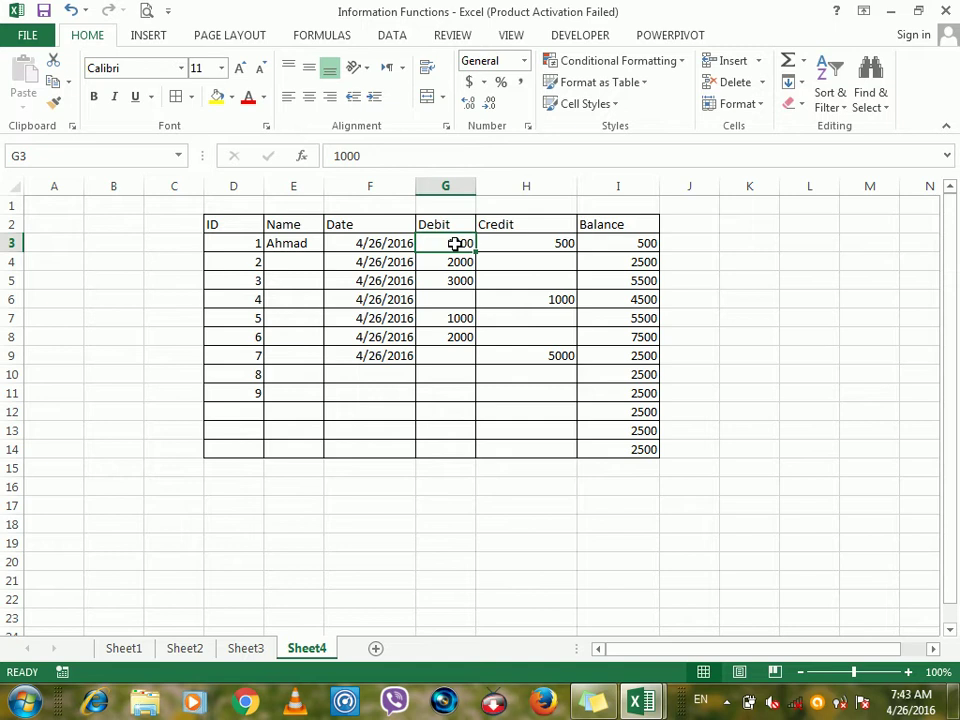
left_click_drag(663, 185, 642, 186)
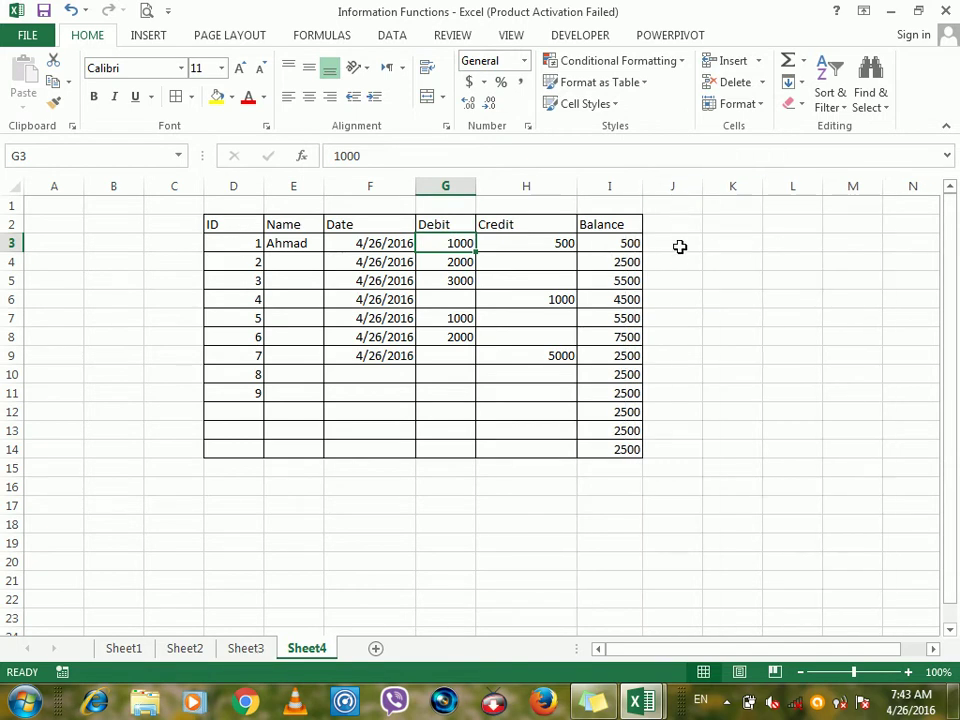
Format the summary range K3:M4 with cell borders, yellow fill, bold text and font size 12
left_click_drag(736, 240, 851, 240)
left_click_drag(754, 240, 845, 258)
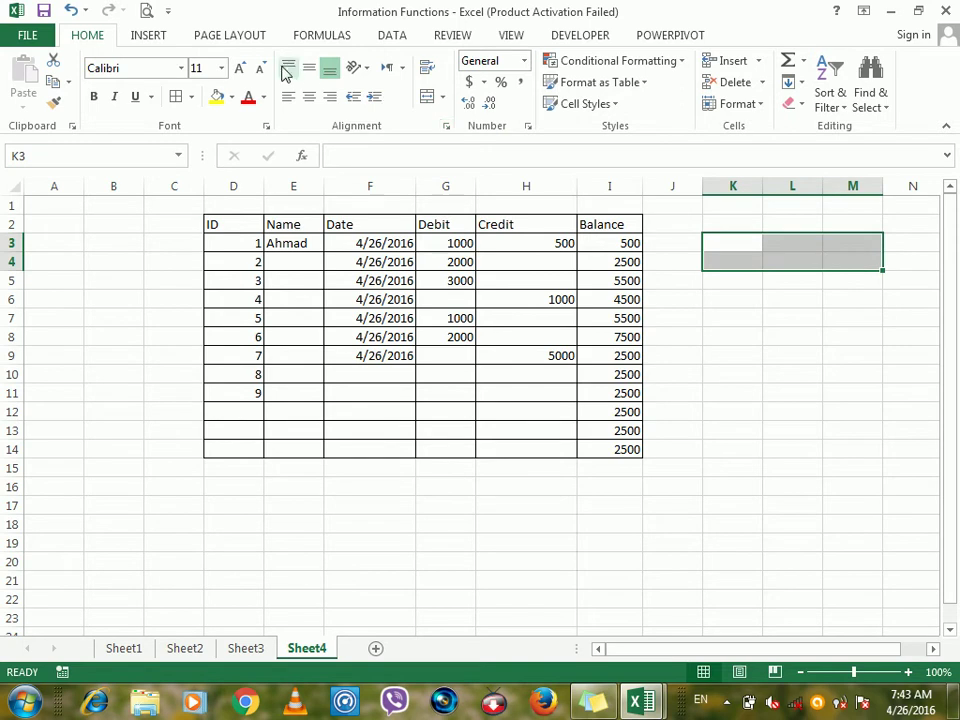
left_click(216, 96)
left_click(93, 96)
left_click(197, 67)
type("12")
key("Return")
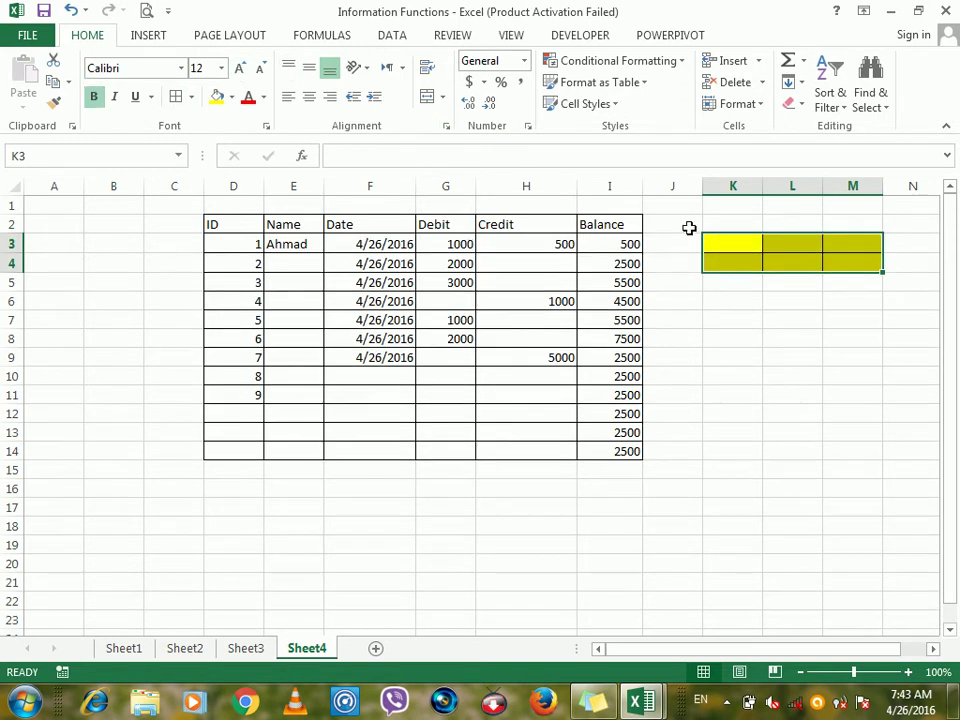
Enter the headings Debit, Credit and Balance in cells K3, L3 and M3 of the yellow summary block
left_click(722, 241)
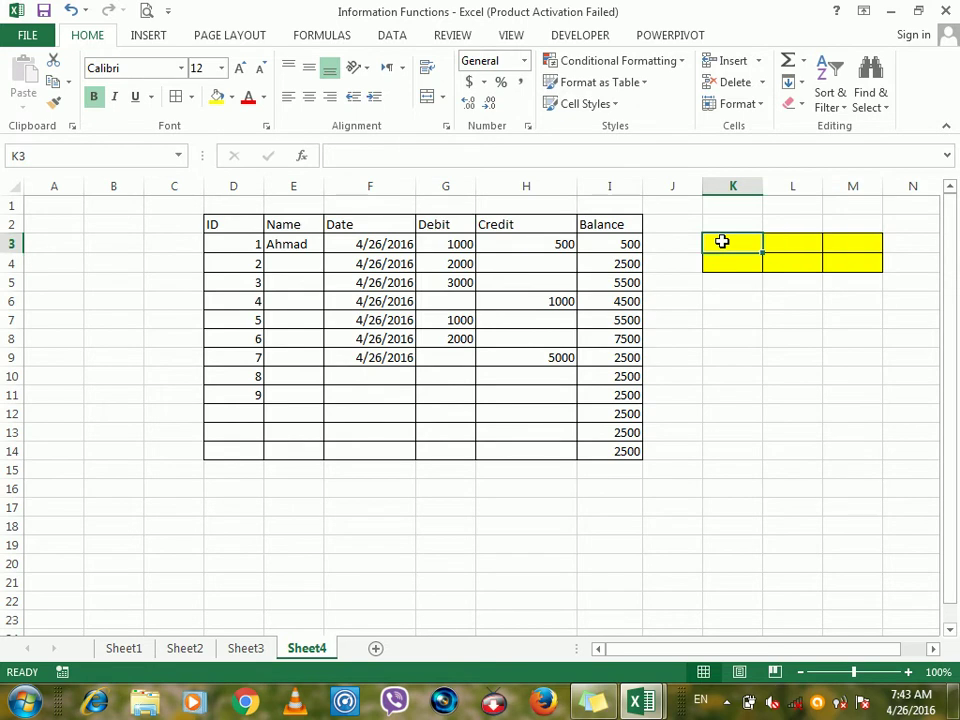
type("Debit")
key("Tab")
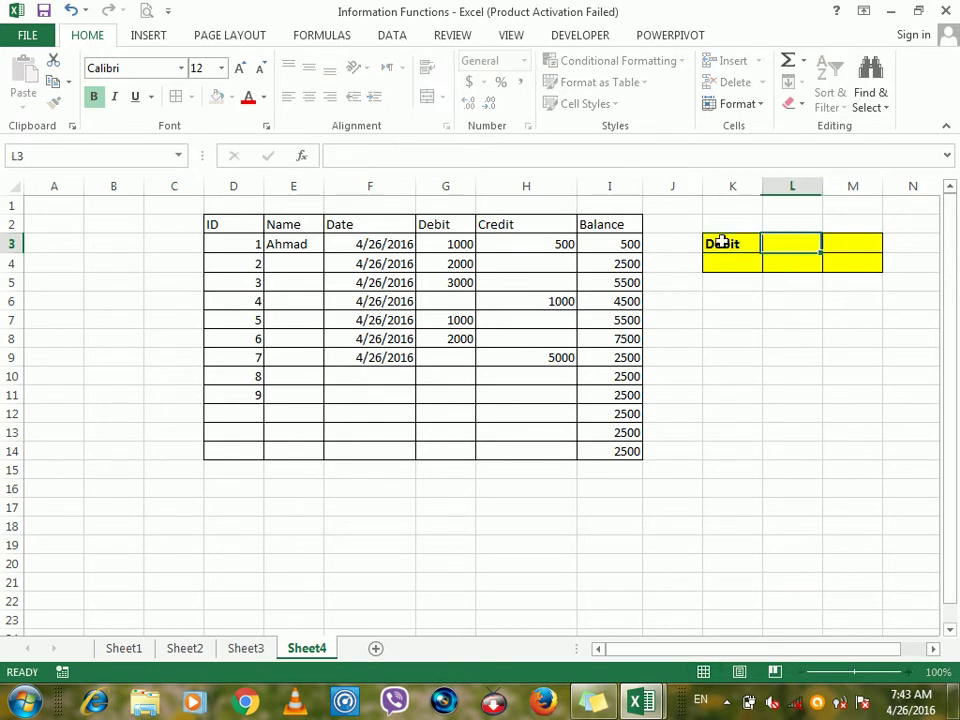
type("Crdit")
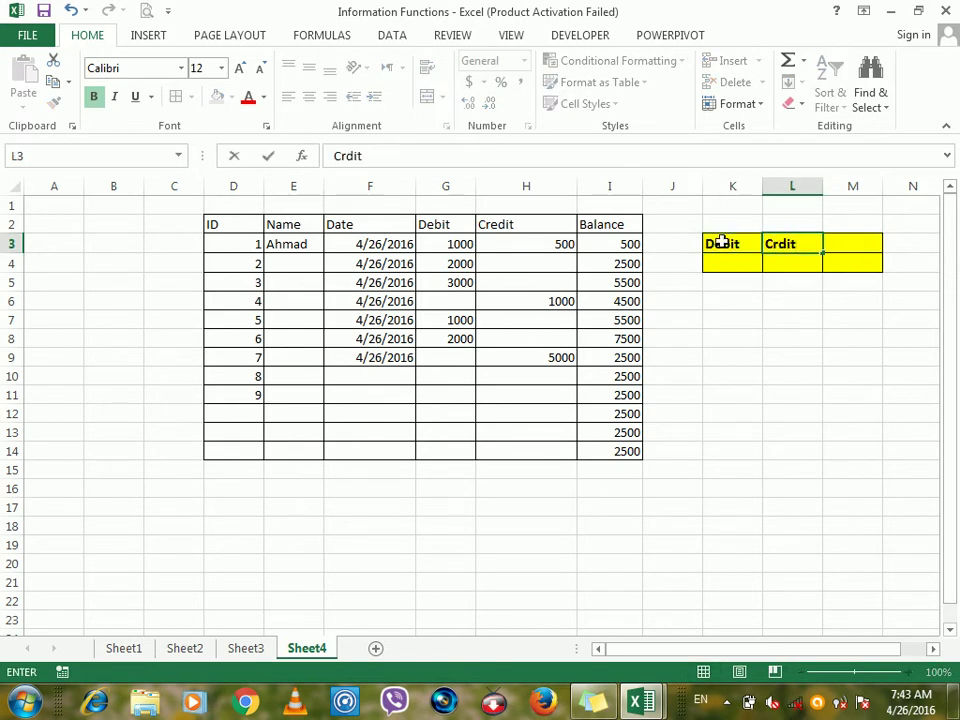
key("BackSpace")
key("BackSpace")
key("BackSpace")
type("edit")
key("Tab")
type("Balance")
key("BackSpace")
key("BackSpace")
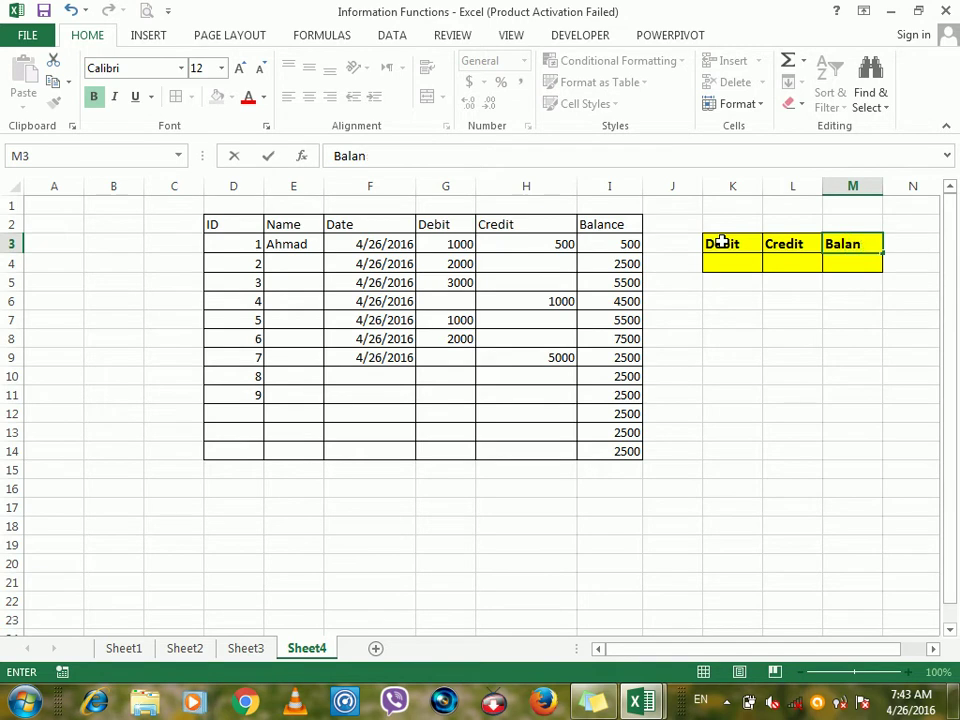
key("Return")
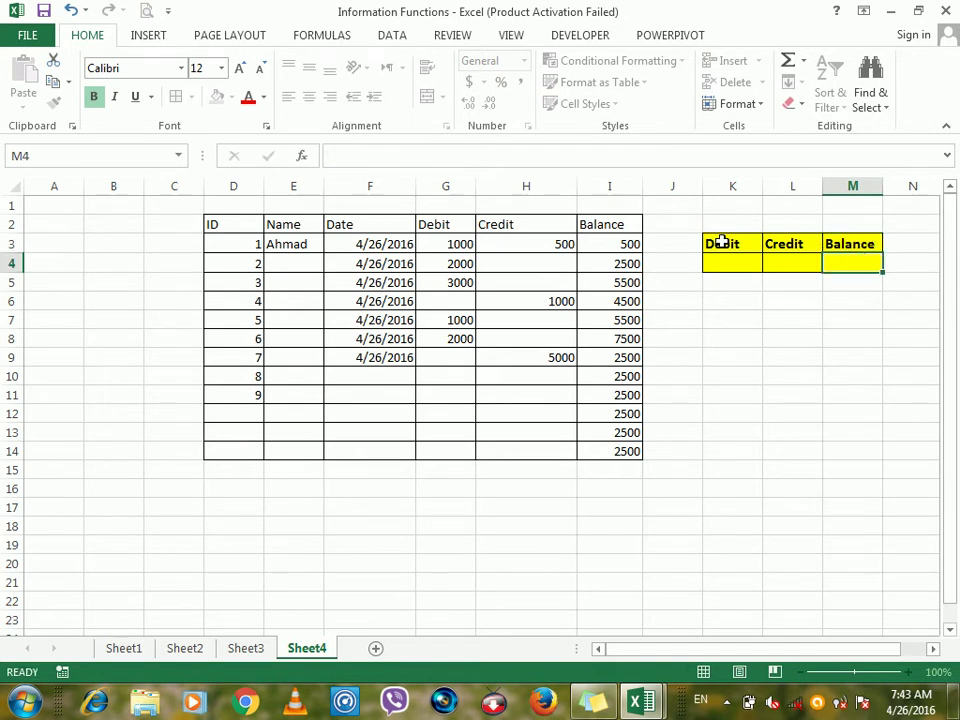
Try to fill the summary's Debit cell K4 with a direct reference to the ledger's debit range, without a sum function
left_click(726, 260)
type("=")
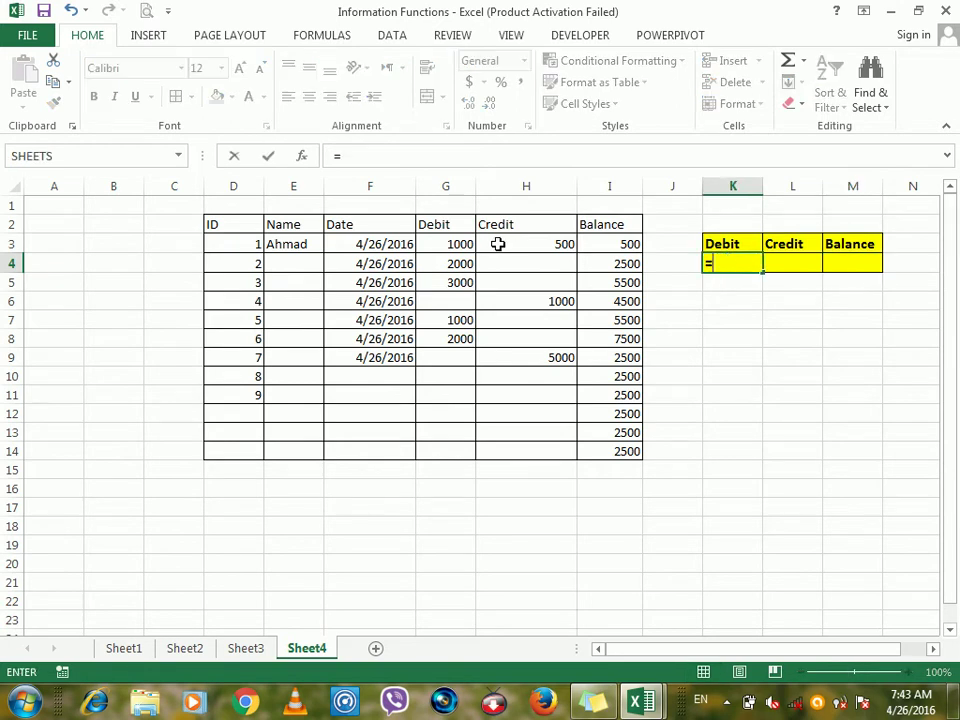
left_click_drag(460, 243, 447, 441)
key("Return")
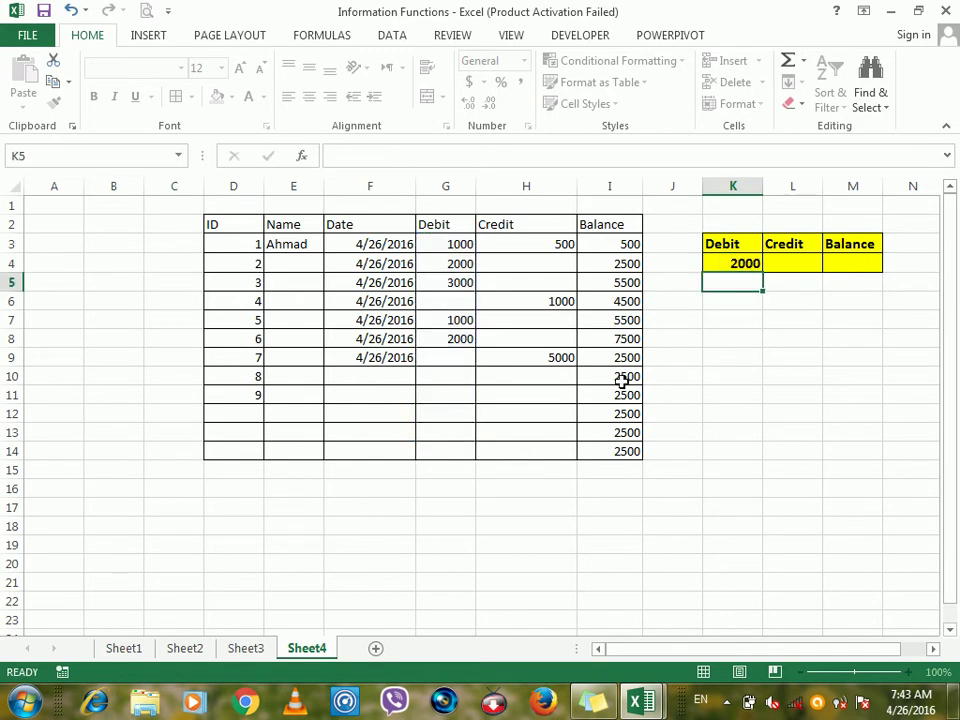
Total the ledger's credits in the summary cell L4 with the formula =SUM(H3:H14)
left_click(803, 265)
type("=sum(")
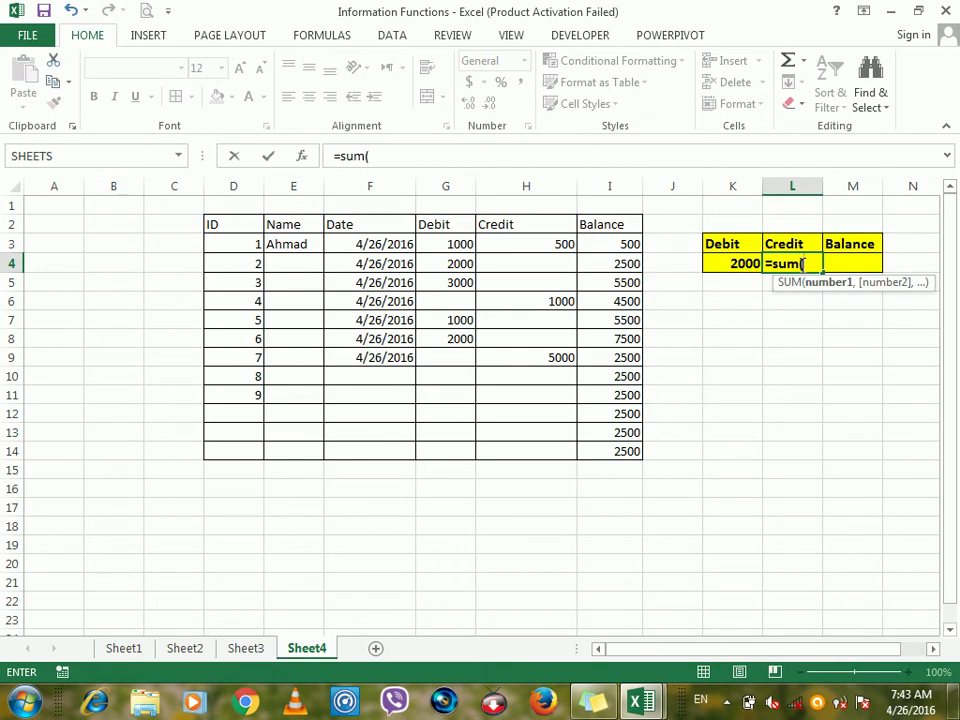
left_click(563, 243)
left_click_drag(548, 310, 531, 454)
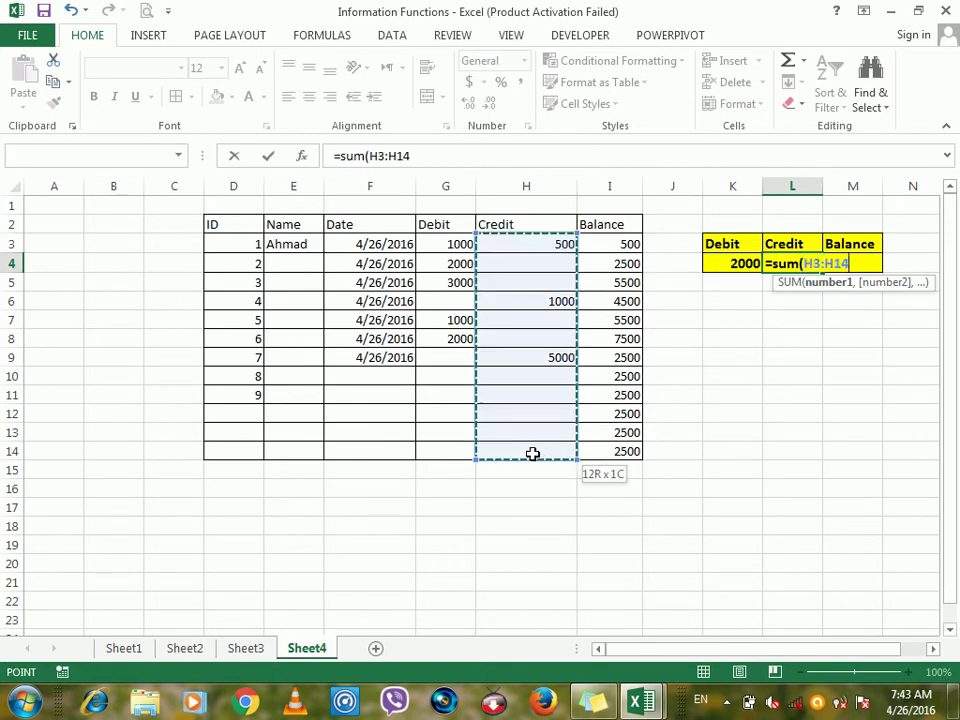
key("Return")
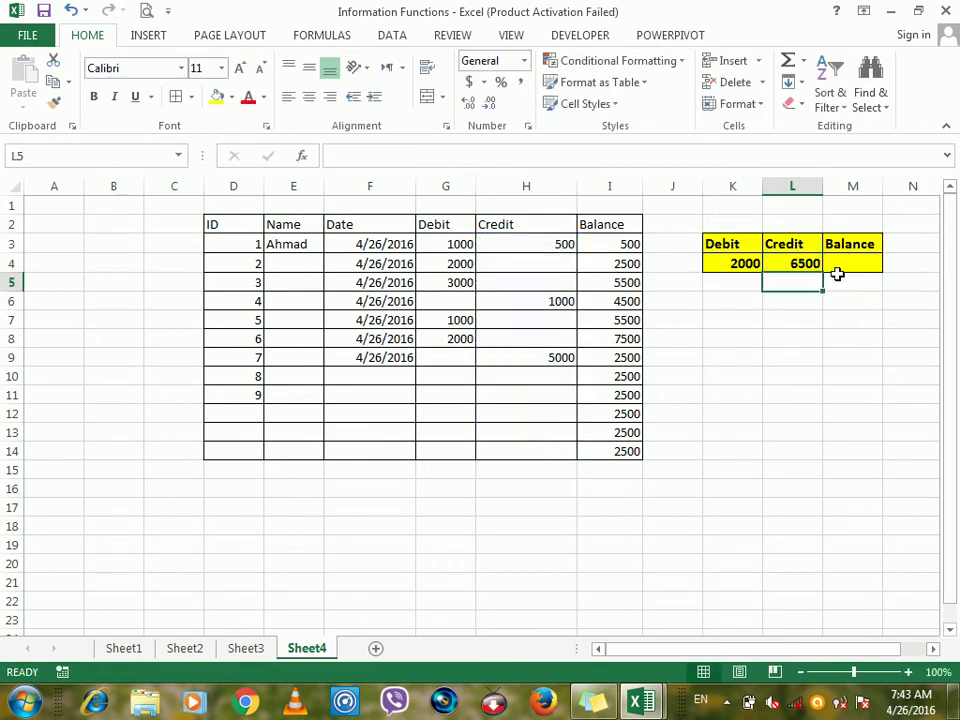
Replace the formula in summary cell K4 with =SUM(G3:G14) to total the ledger's debits
left_click(742, 265)
type("=sum(")
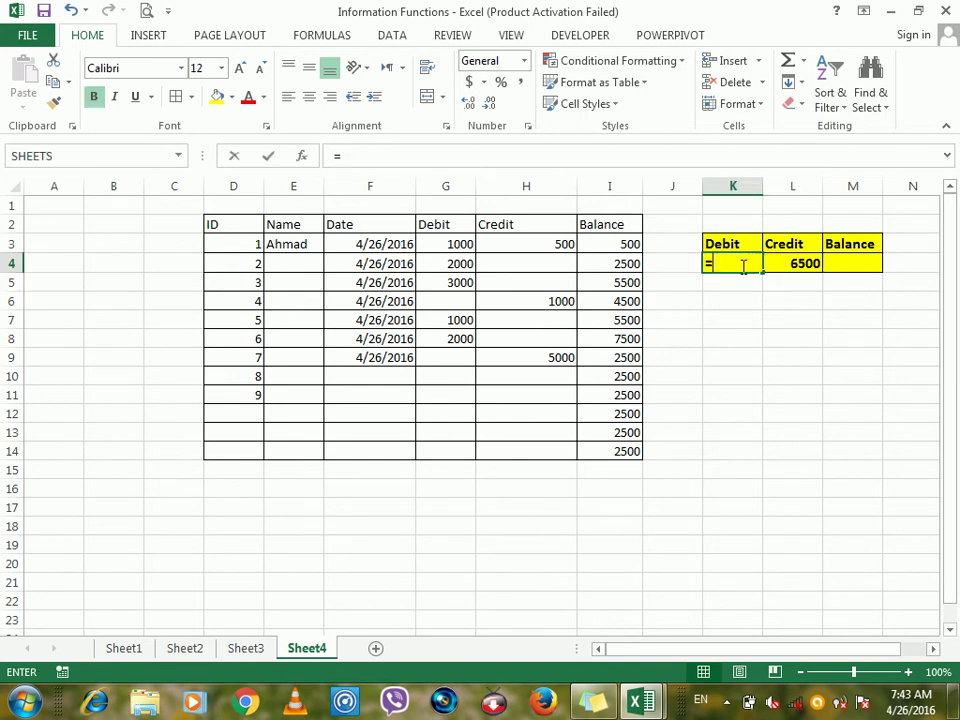
left_click_drag(452, 244, 448, 445)
key("Return")
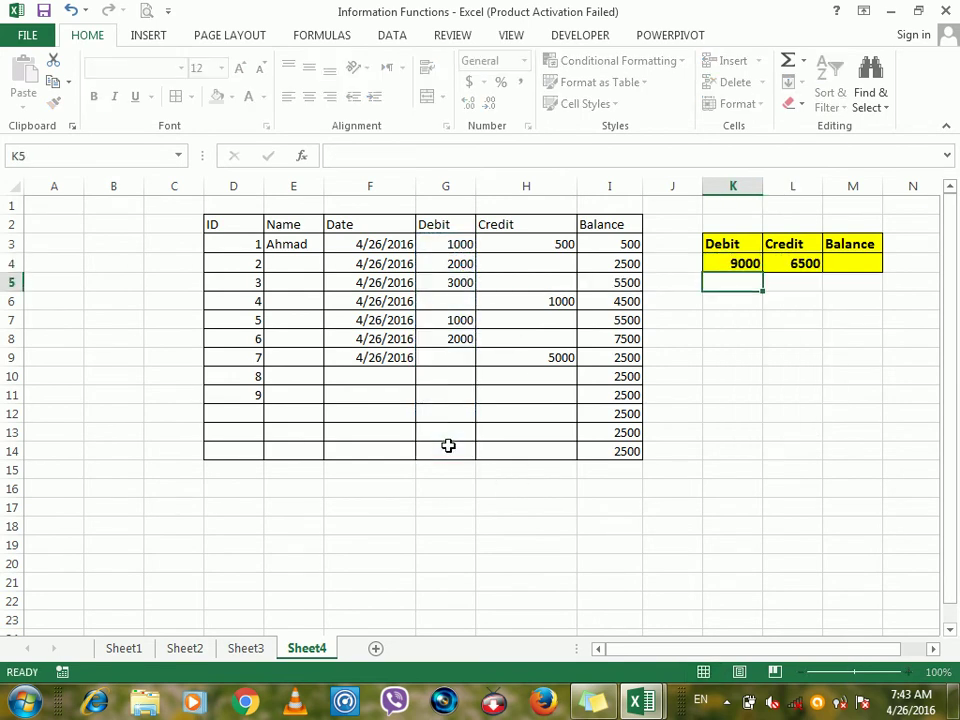
Calculate the overall balance in summary cell M4 with the formula =K4-L4
left_click(731, 262)
left_click(790, 264)
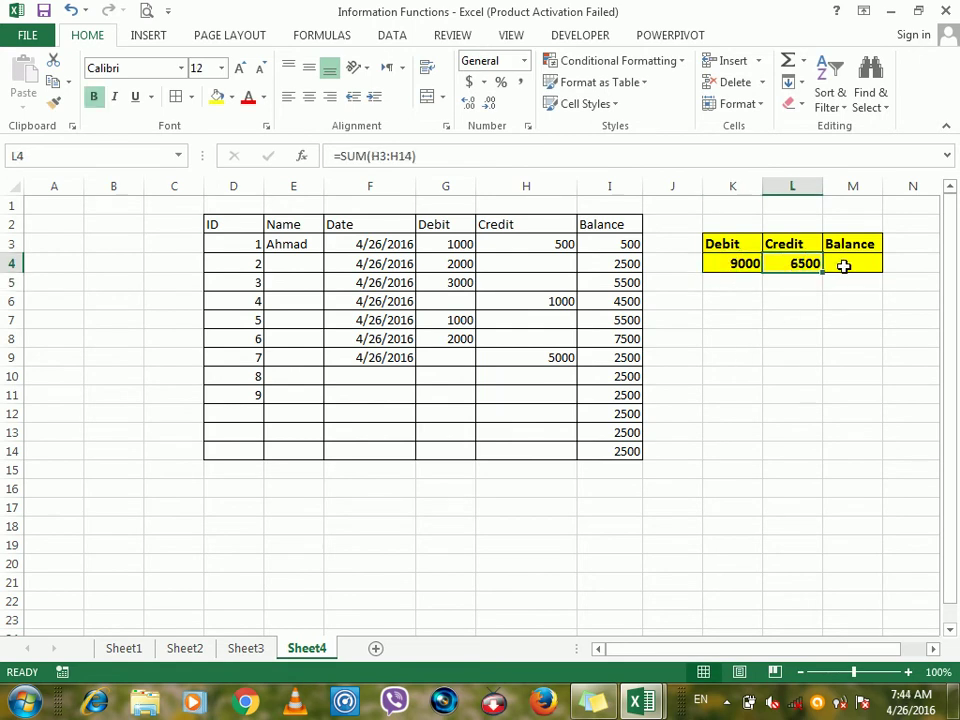
left_click(842, 264)
type("=")
left_click(739, 265)
type("-")
left_click(793, 262)
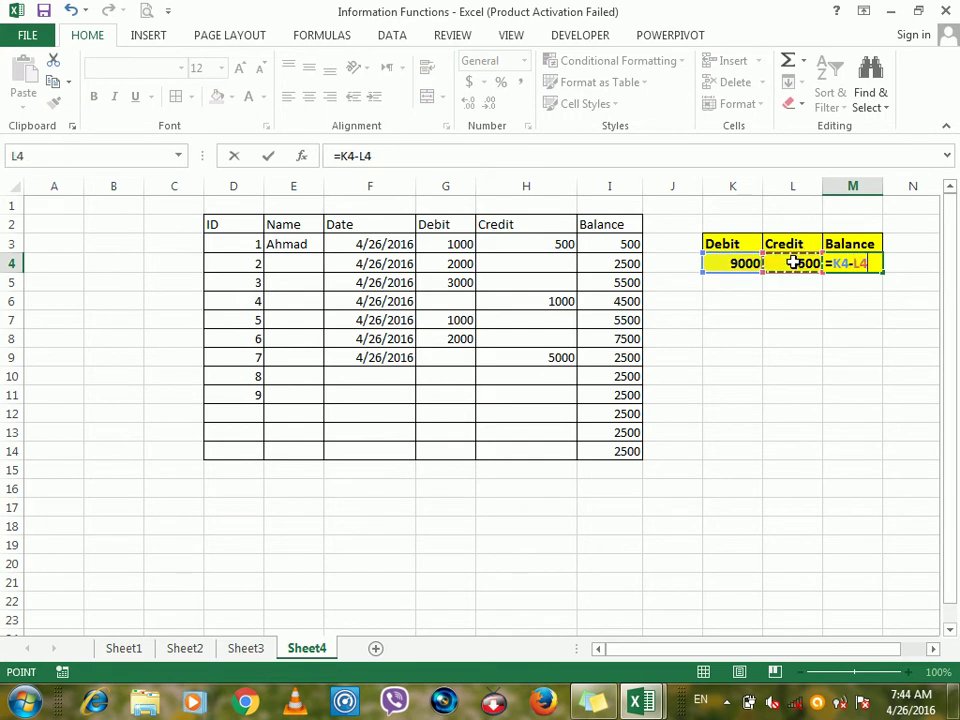
key("Return")
left_click(872, 264)
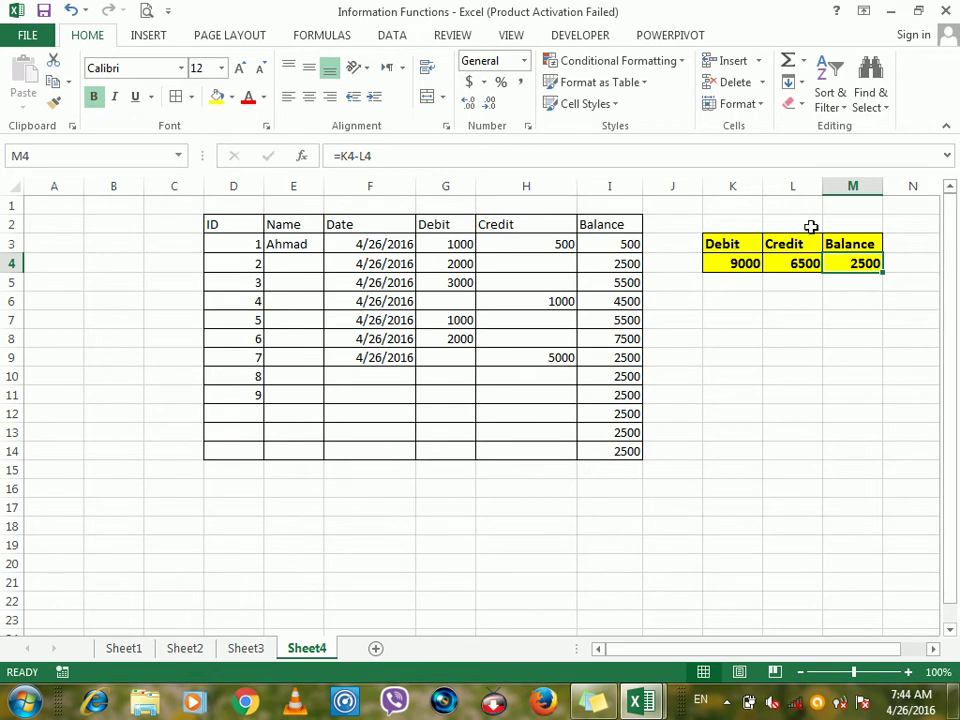
Merge and center cells K2:M2 above the summary block and enter the title Summary
left_click_drag(757, 223, 825, 225)
left_click(431, 97)
type("Summary")
key("Return")
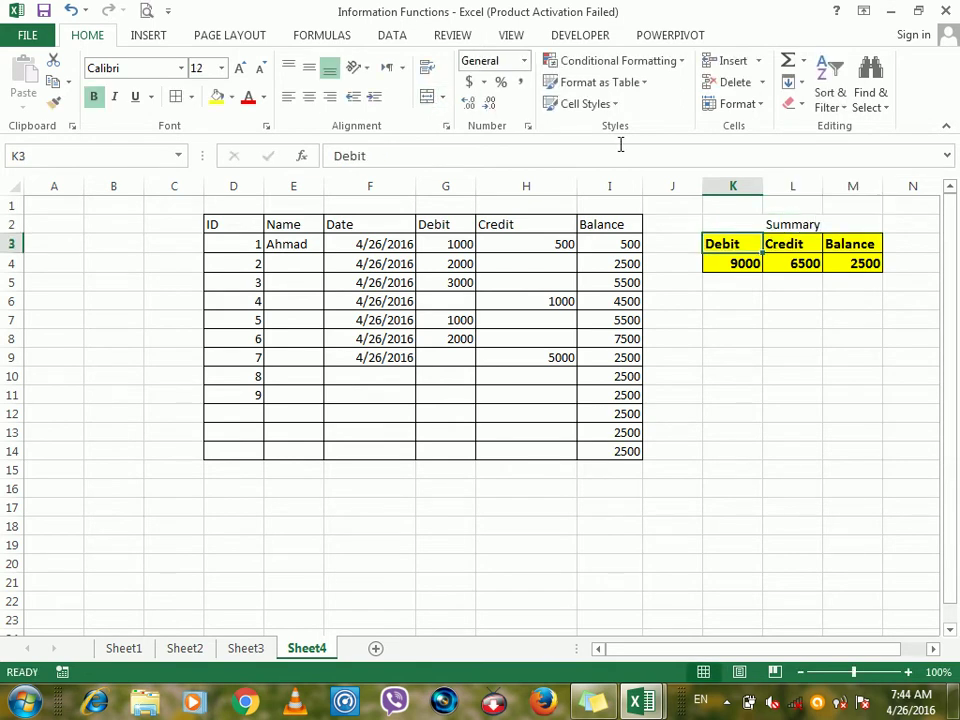
Give the merged Summary title cell a light gray fill and make its text bold
left_click(729, 221)
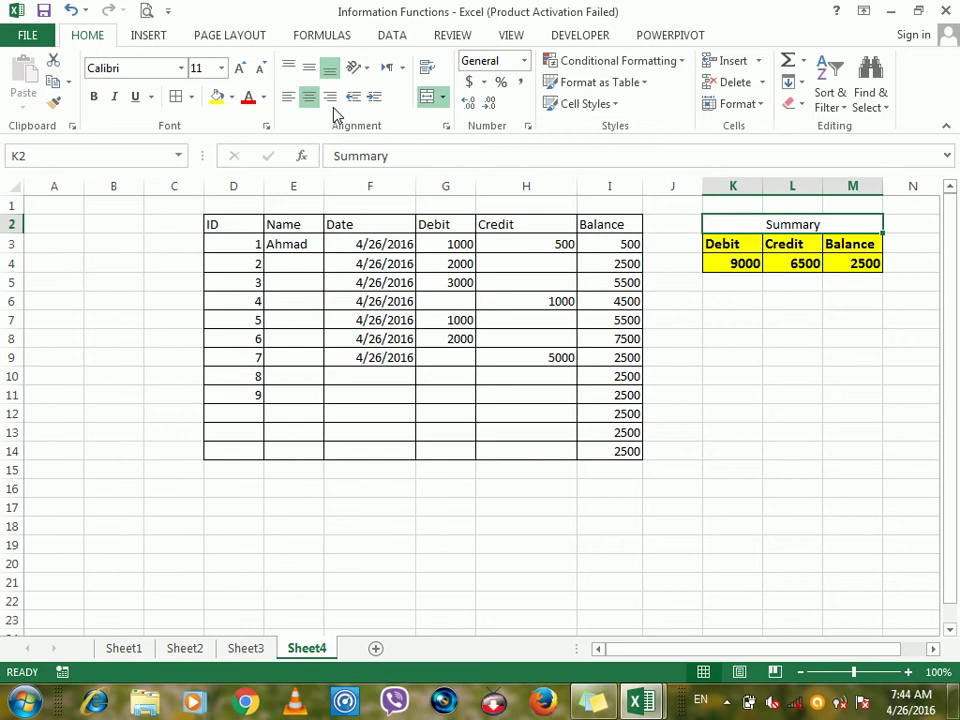
left_click(231, 97)
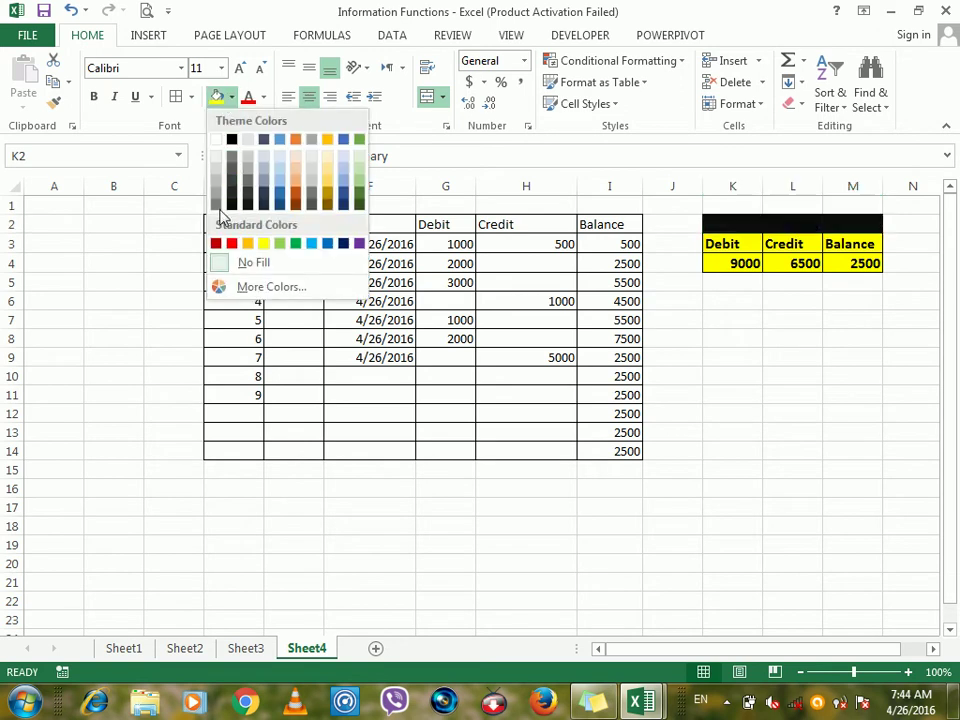
left_click(216, 157)
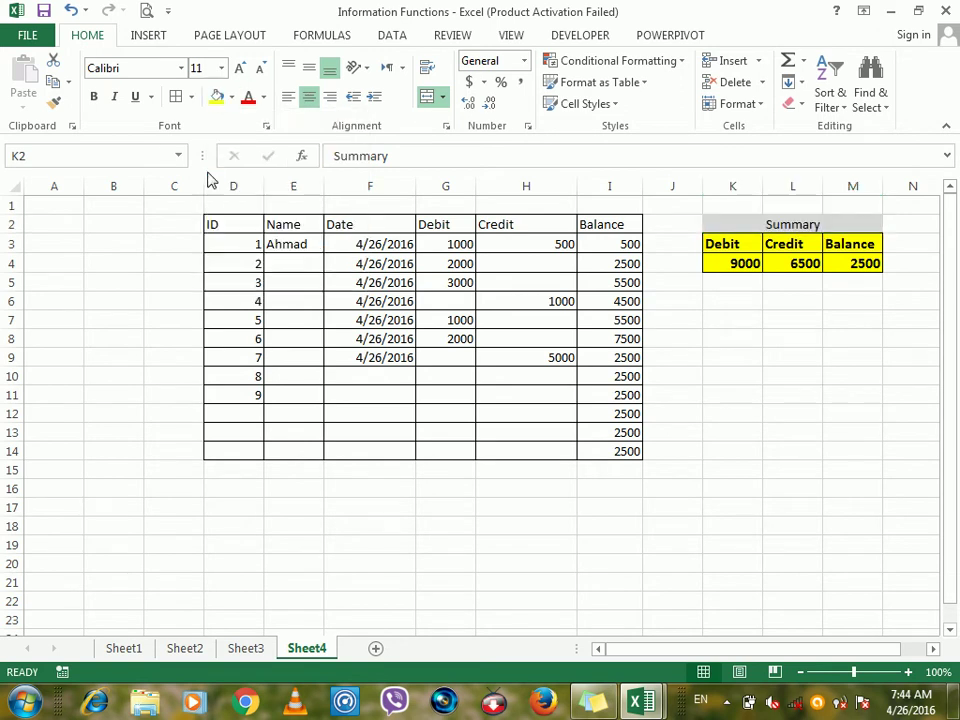
left_click(93, 96)
left_click(846, 352)
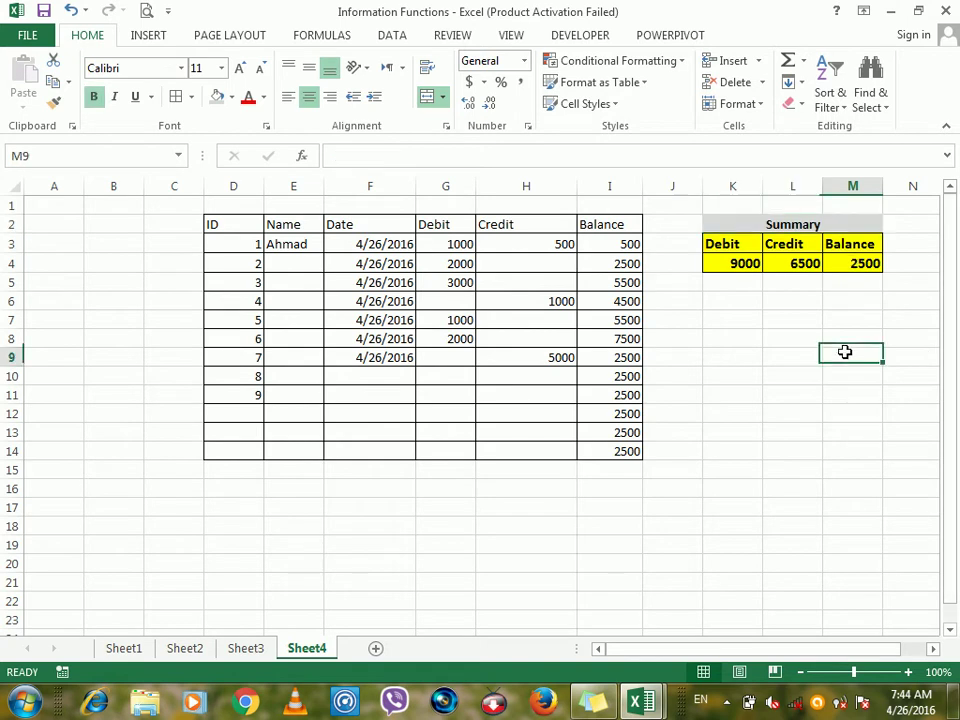
Review the summary formulas in K4:M4 against the ledger's balance column and its individual debit and credit entries
left_click(742, 264)
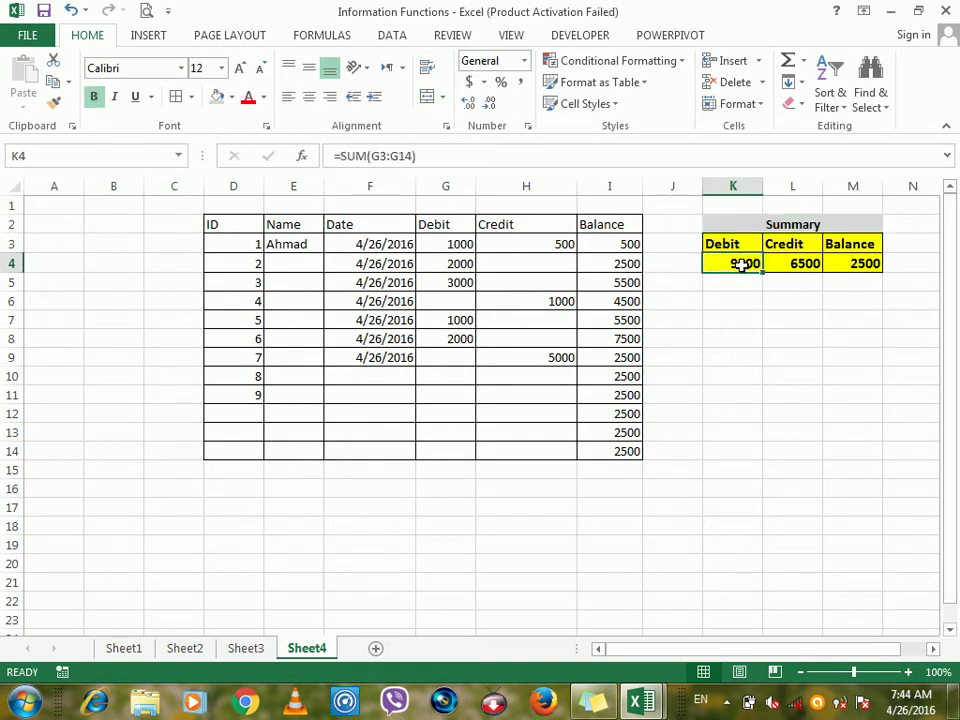
left_click(811, 264)
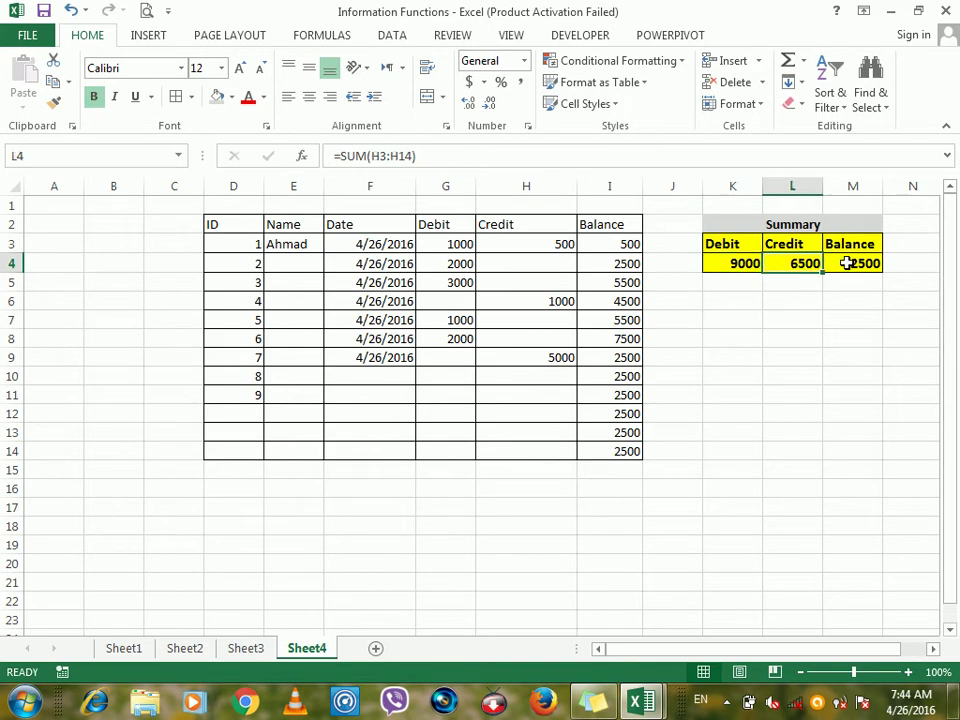
left_click(845, 263)
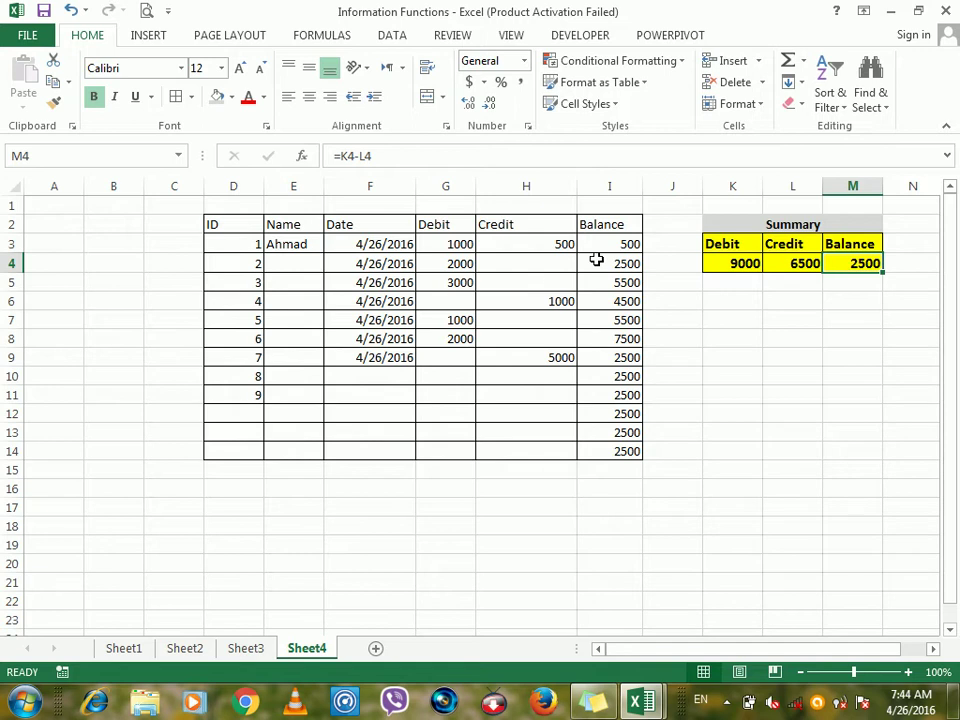
left_click_drag(611, 246, 598, 435)
left_click(447, 245)
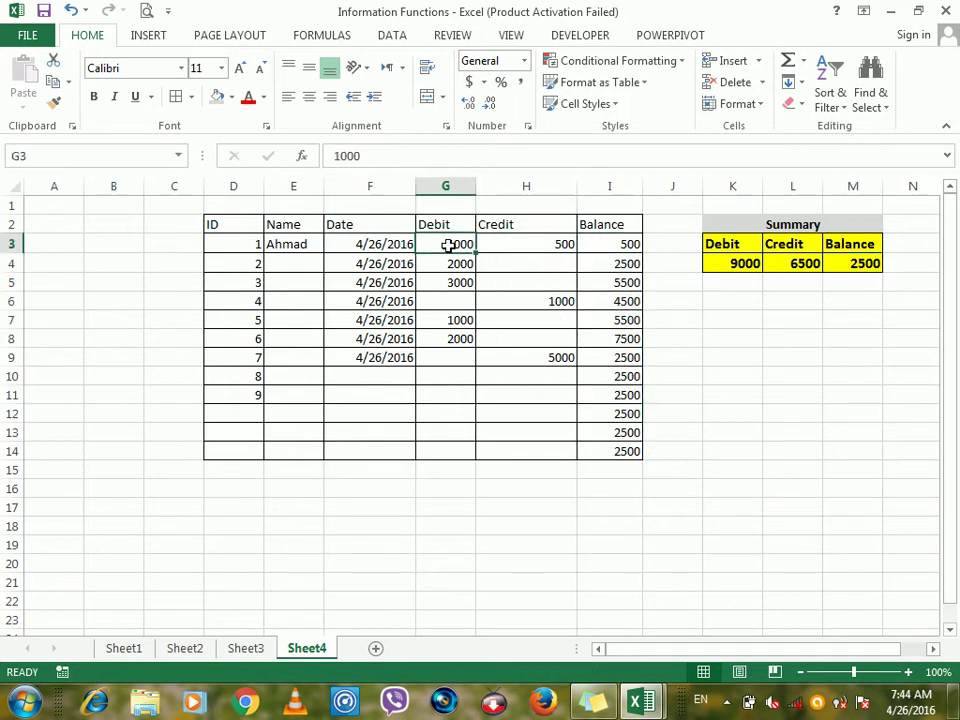
left_click(496, 248)
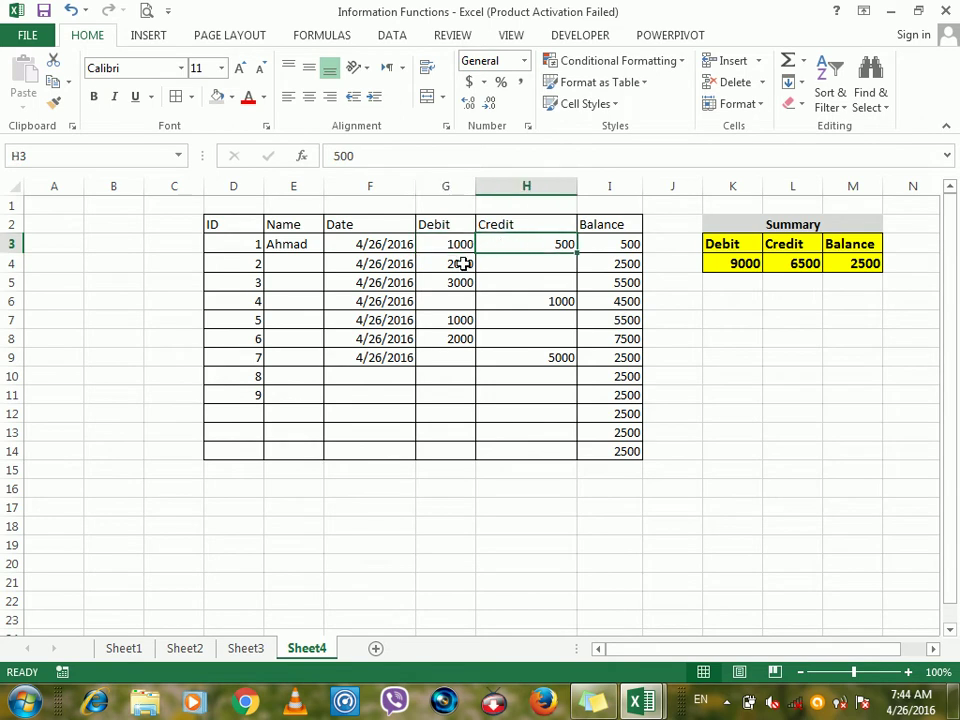
left_click(450, 268)
left_click(521, 297)
left_click(440, 320)
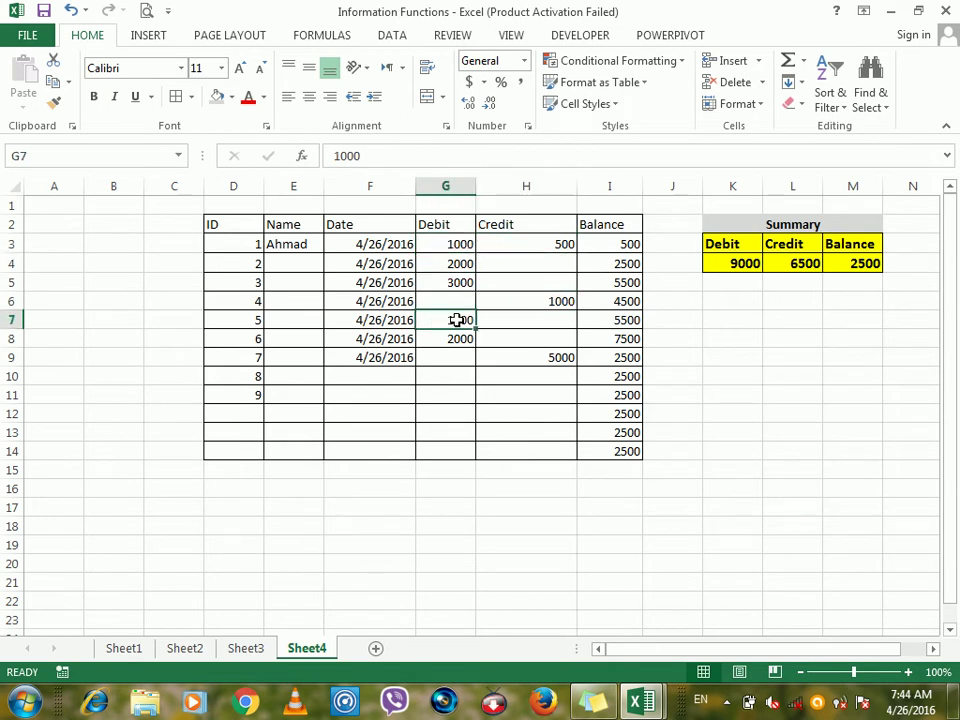
left_click(451, 246)
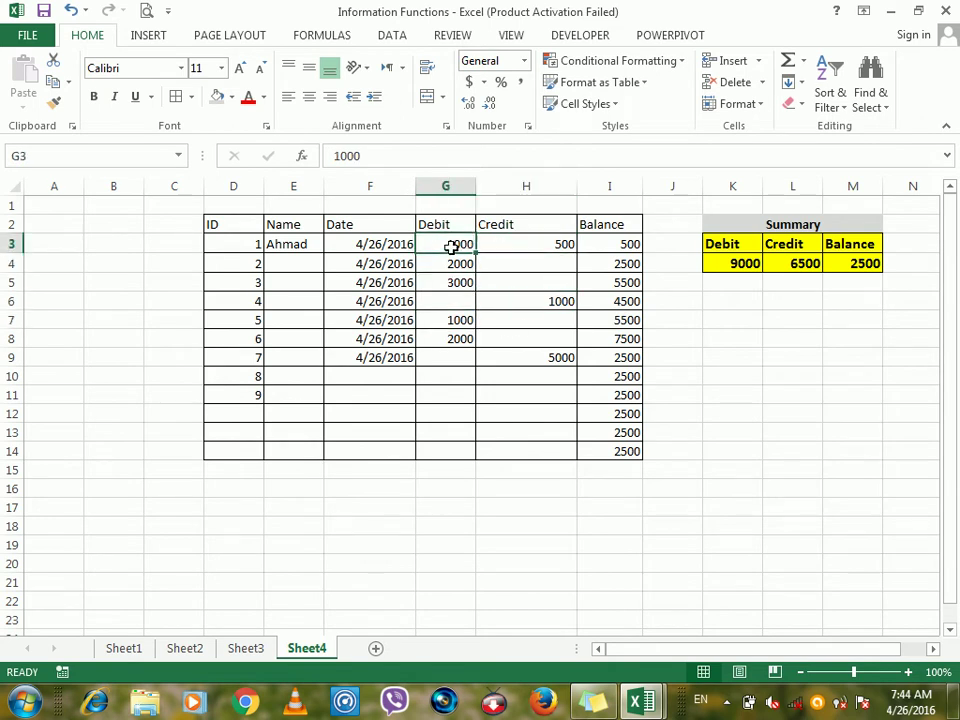
left_click(447, 257)
left_click(454, 243)
left_click(512, 248)
left_click(450, 265)
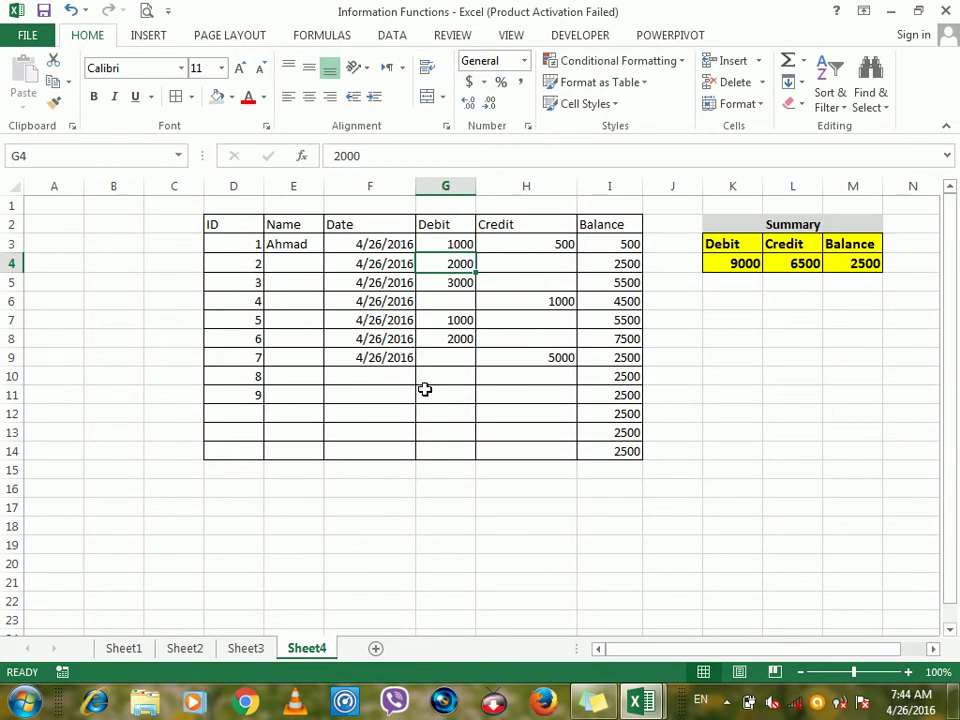
Switch to Sheet2 and look over its list of information functions
left_click(176, 650)
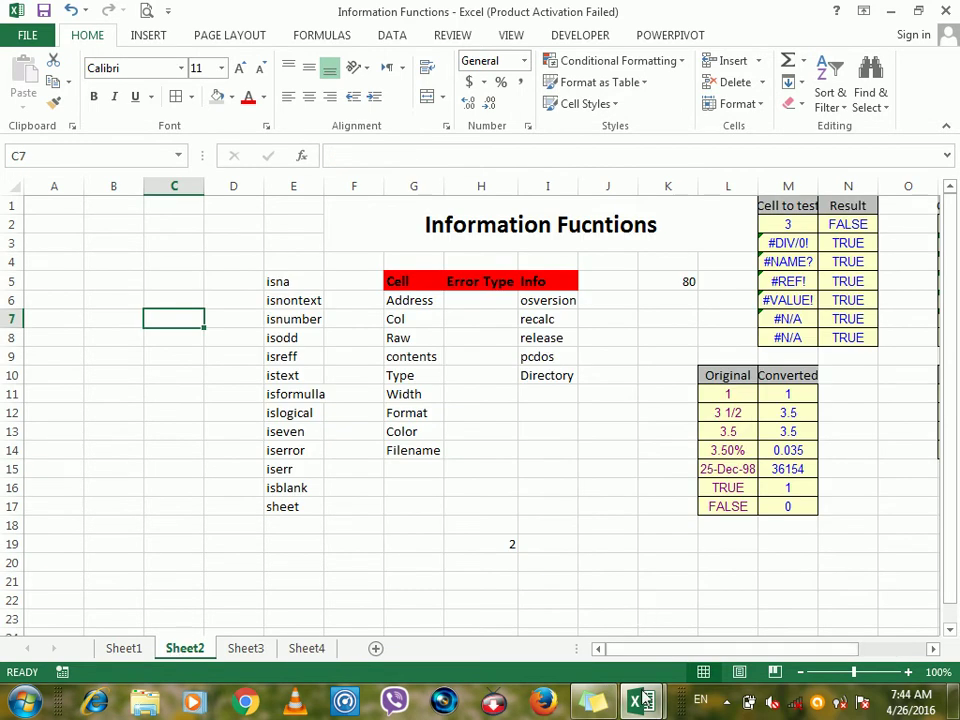
mouse_move(645, 700)
left_click(604, 420)
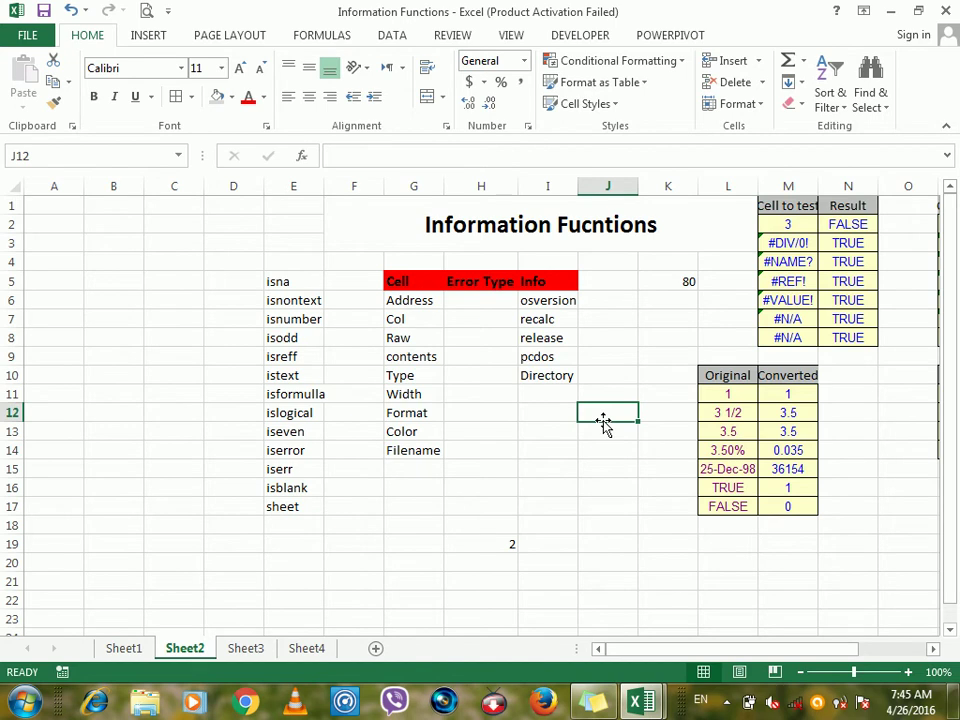
left_click(115, 299)
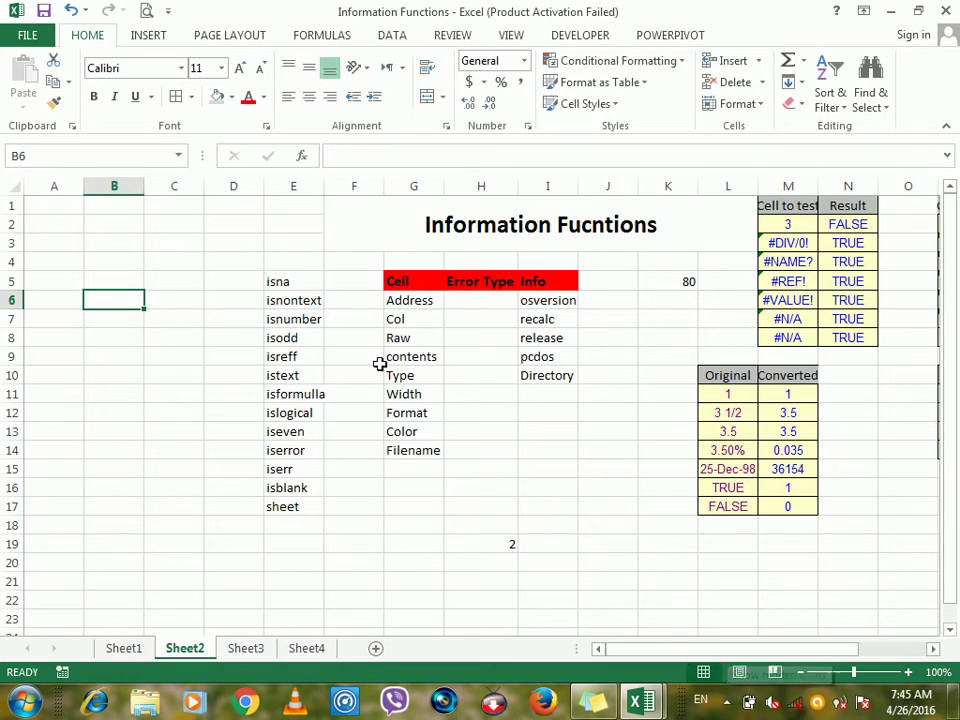
left_click(124, 373)
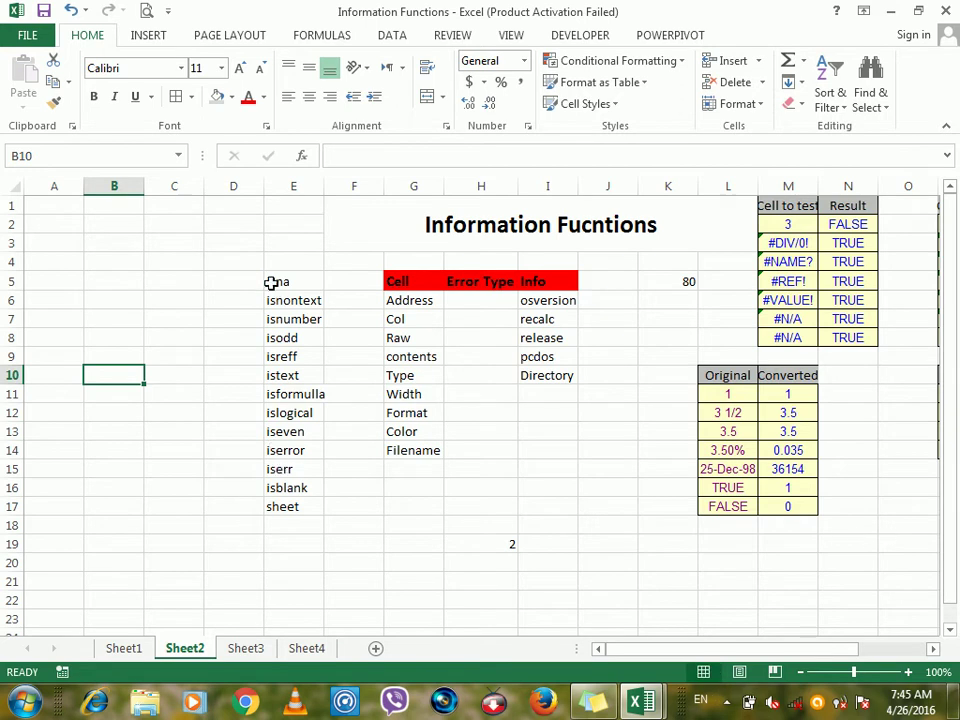
left_click(155, 322)
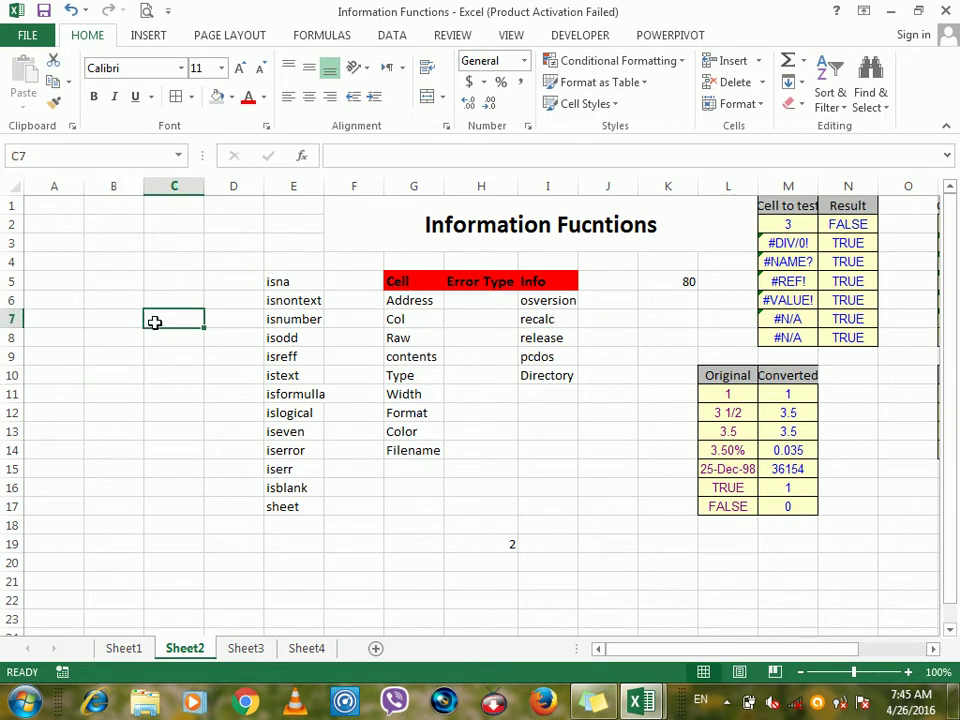
left_click(148, 354)
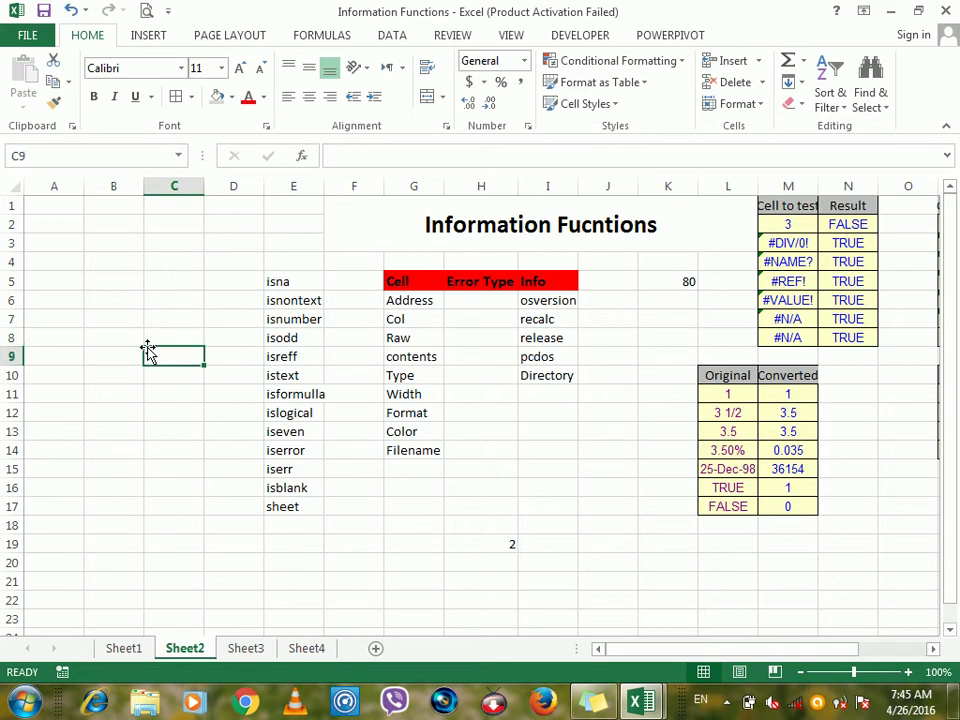
Try ISBLANK from the Information function category in cell C9 against cells C2 and E16, and discard the formula
key("shift+F3")
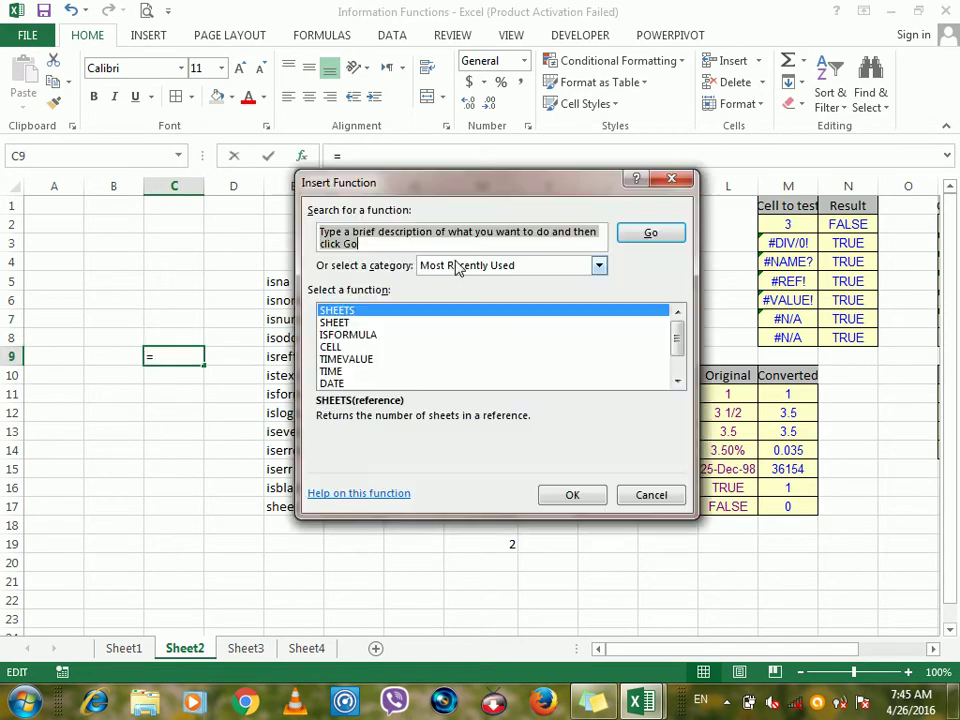
left_click(449, 268)
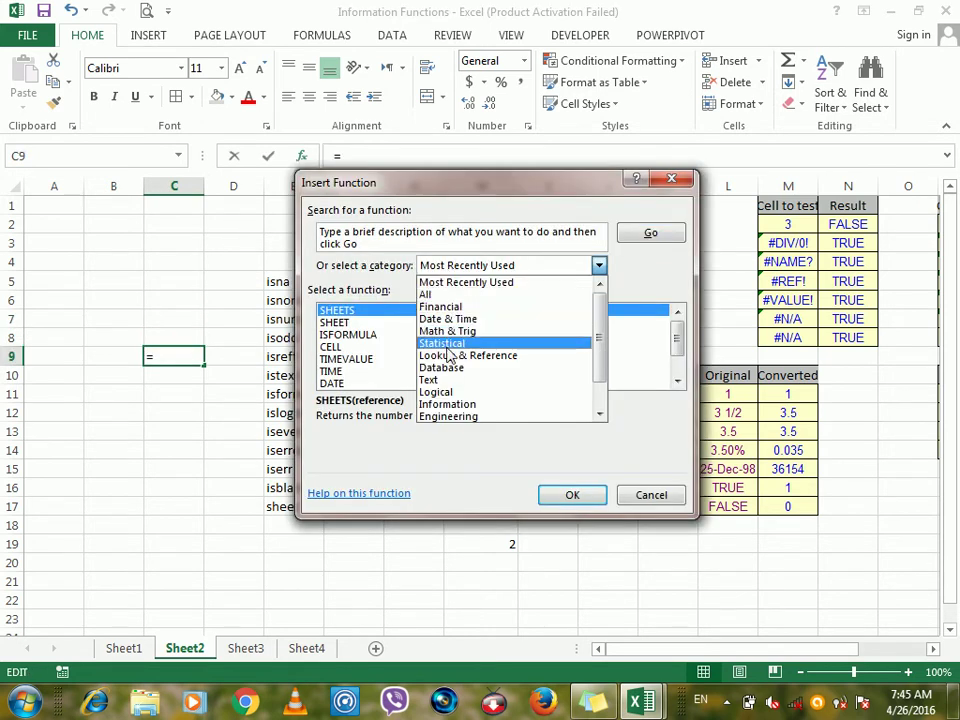
left_click(437, 404)
left_click(345, 360)
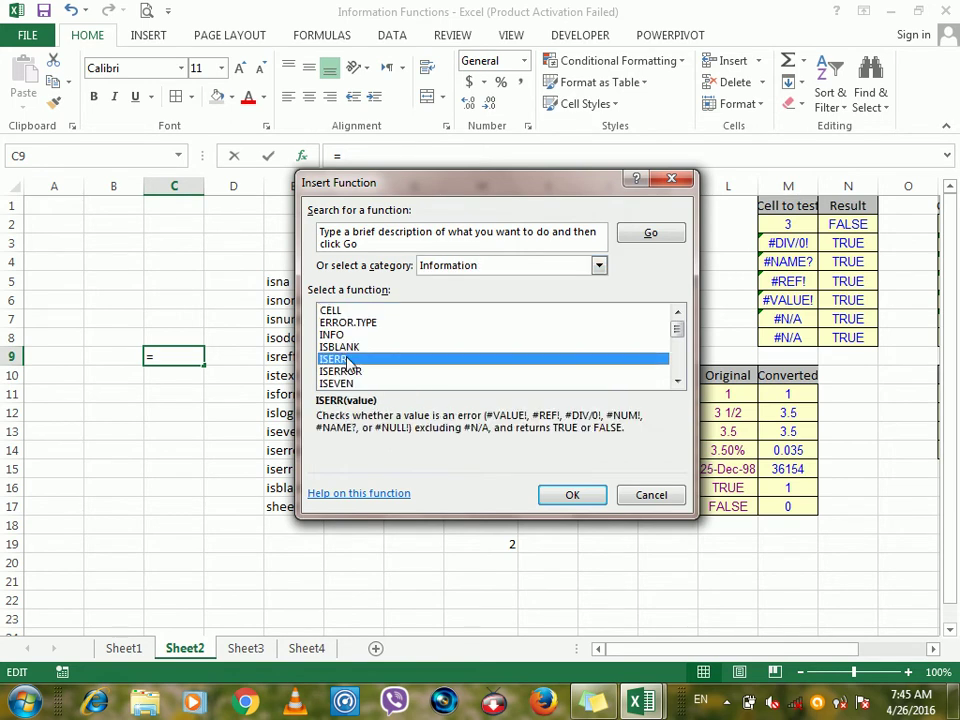
left_click(345, 347)
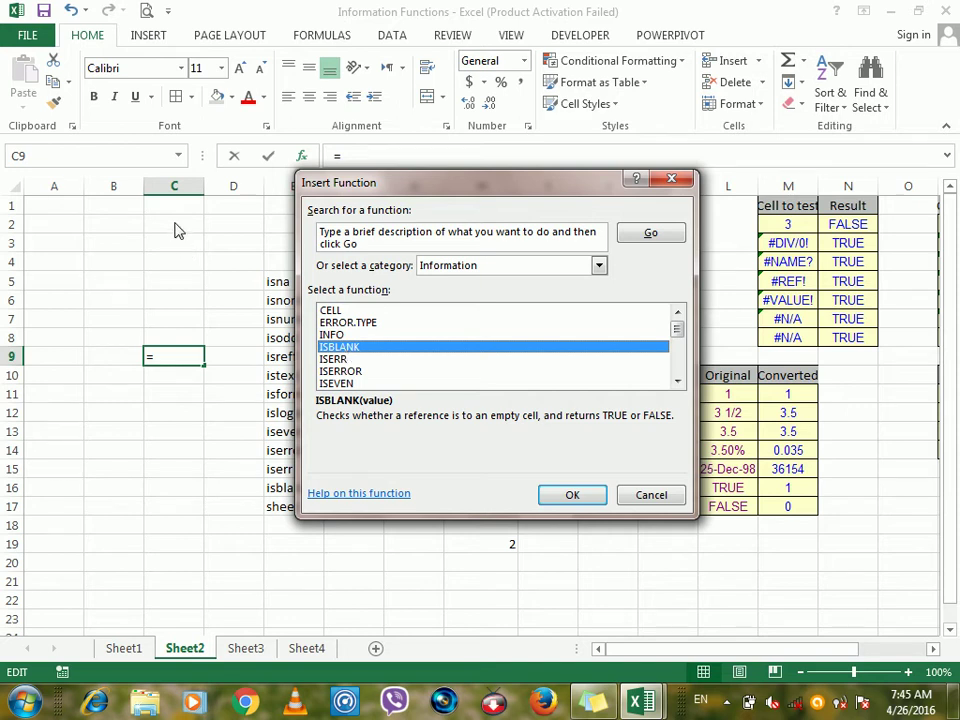
left_click(571, 497)
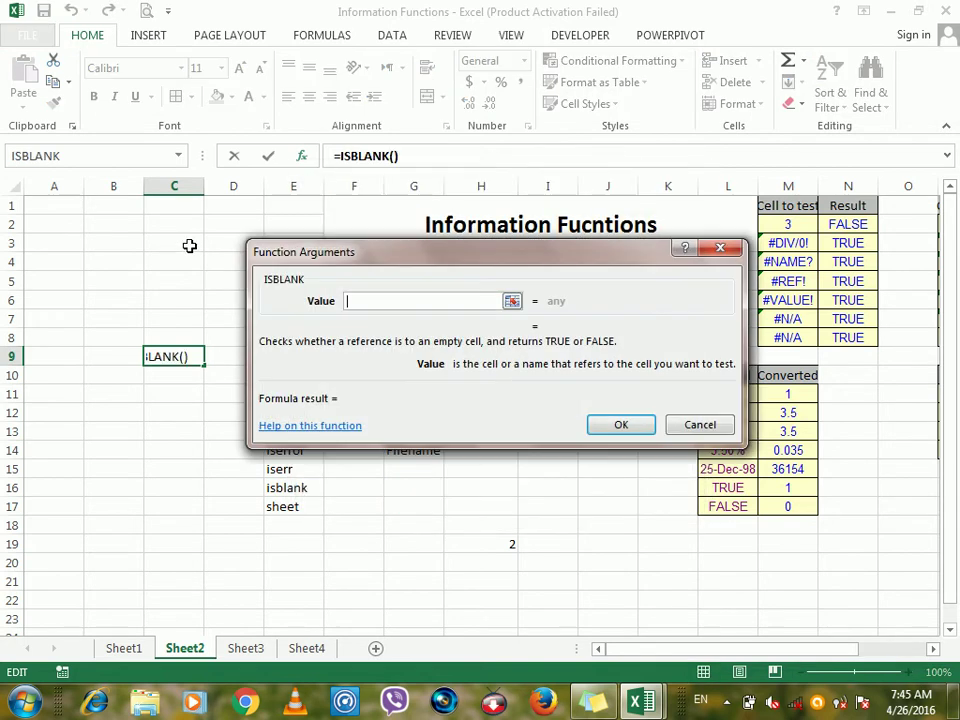
left_click(170, 228)
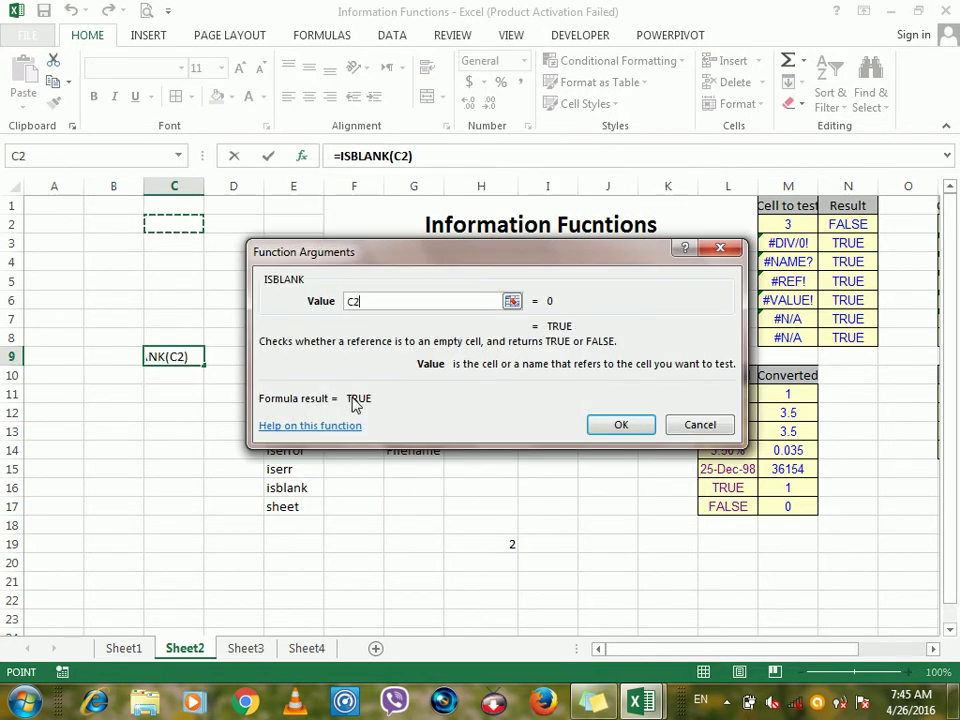
left_click(287, 487)
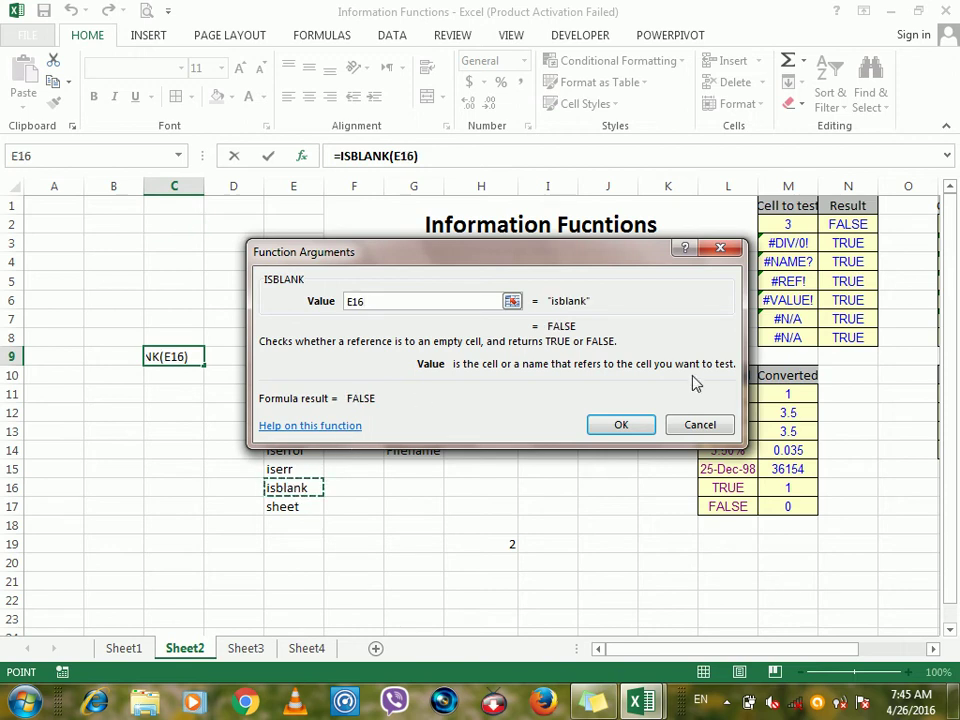
left_click(697, 425)
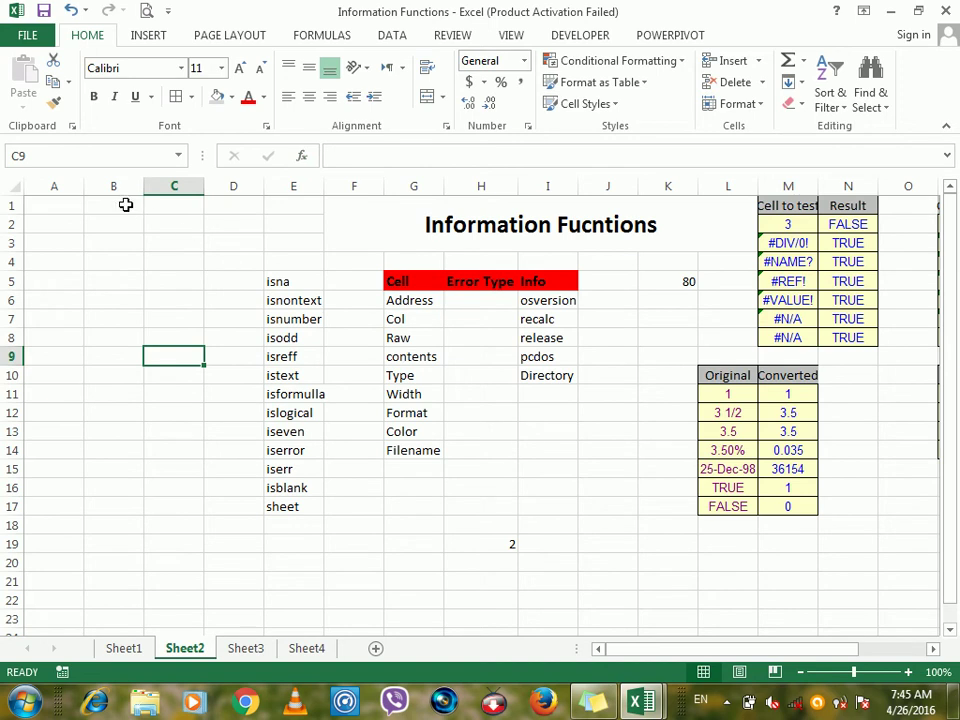
Enter the formula =isblanc(D1) in cell C4
left_click(163, 257)
type("=isblanc")
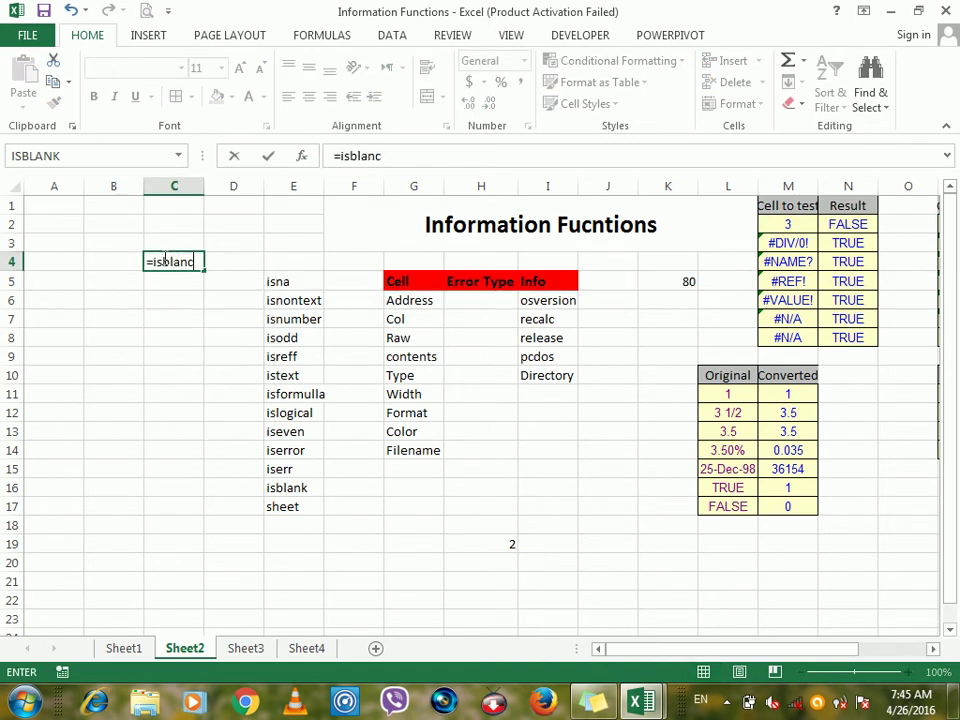
type("(")
left_click(242, 207)
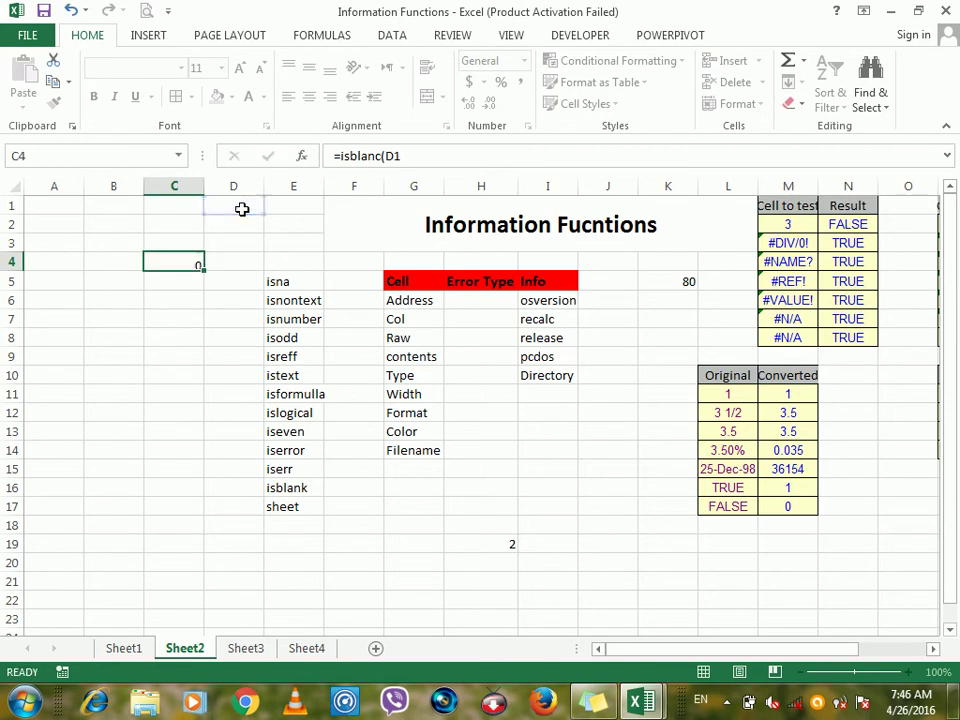
key("Return")
Correct the misspelled function name in cell C4 so the formula reads =ISBLANK(D1)
left_click(172, 260)
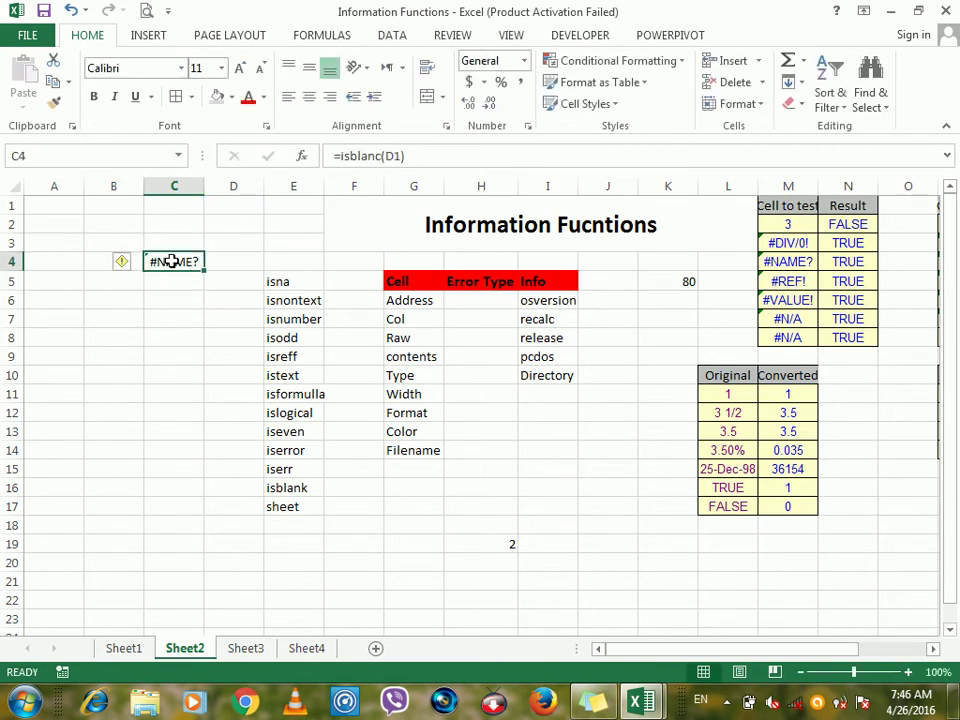
left_click(372, 157)
key("BackSpace")
type("k")
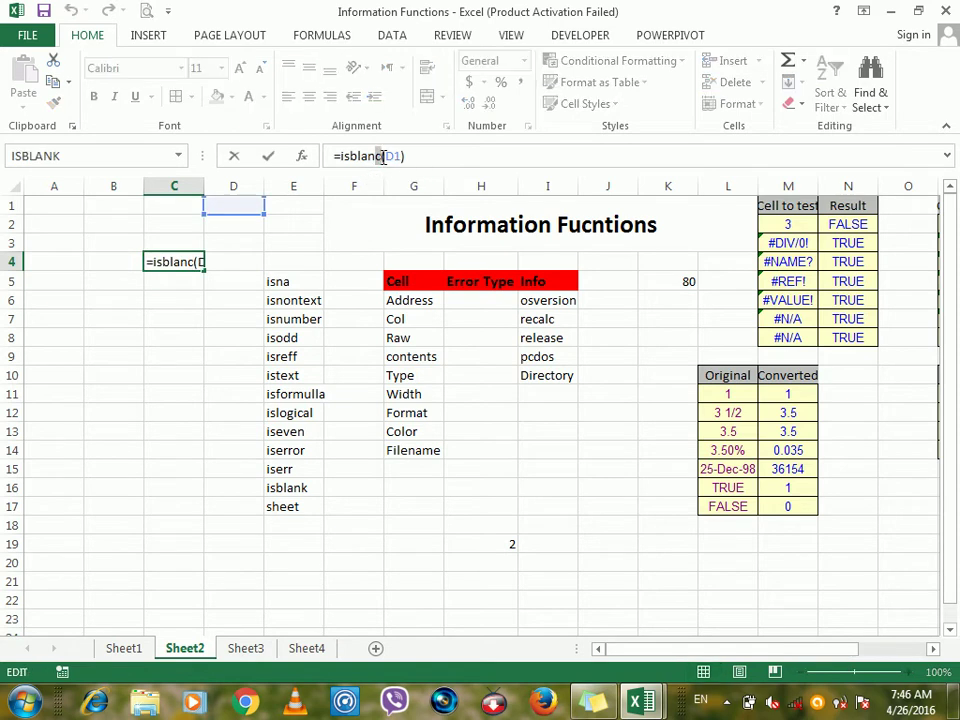
key("Return")
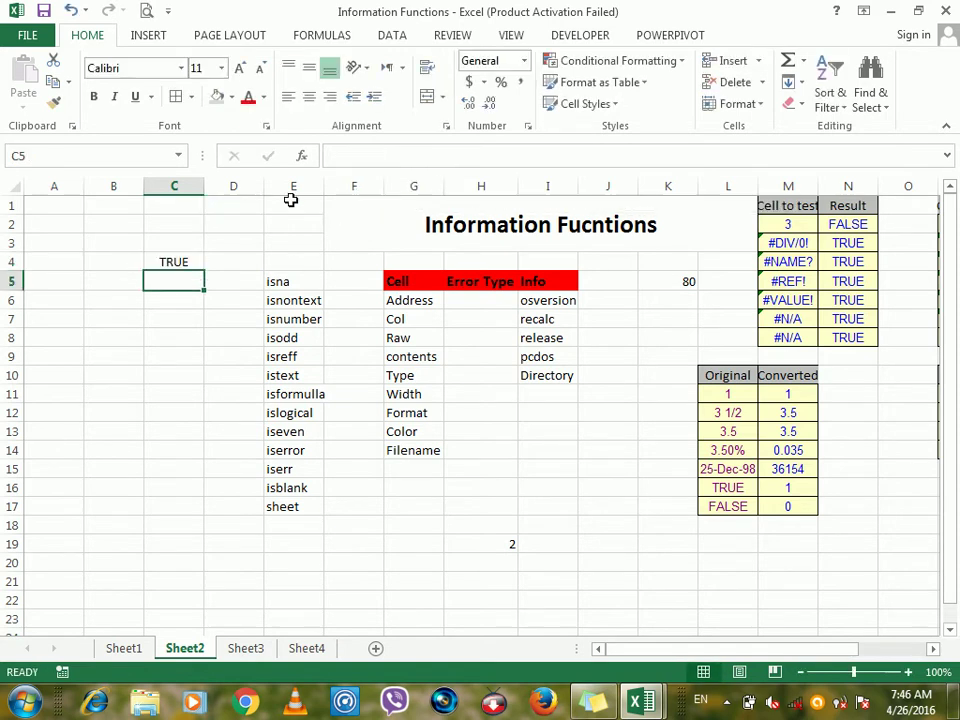
Clear the ISBLANK formula from cell C4
left_click(172, 263)
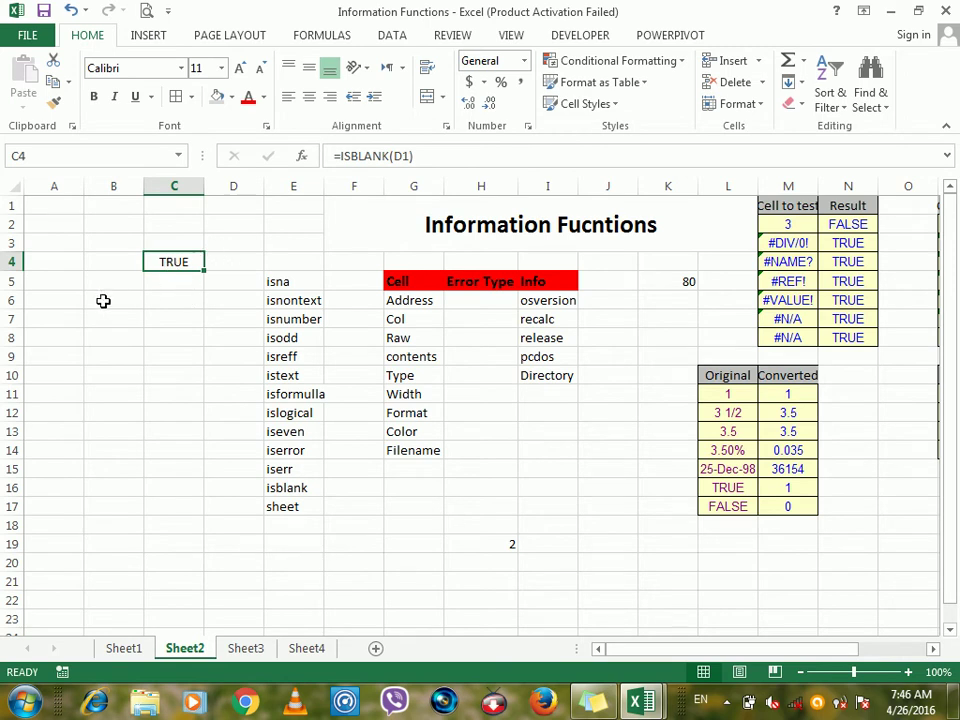
key("BackSpace")
key("Return")
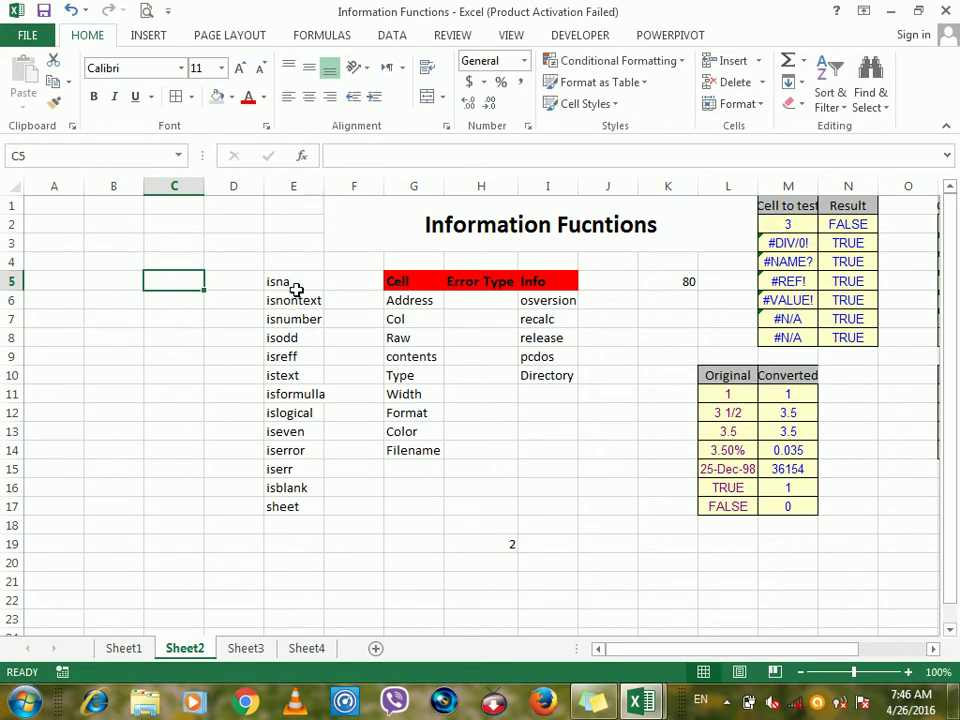
Insert the NA function from the Information category in cell I17
left_click(287, 281)
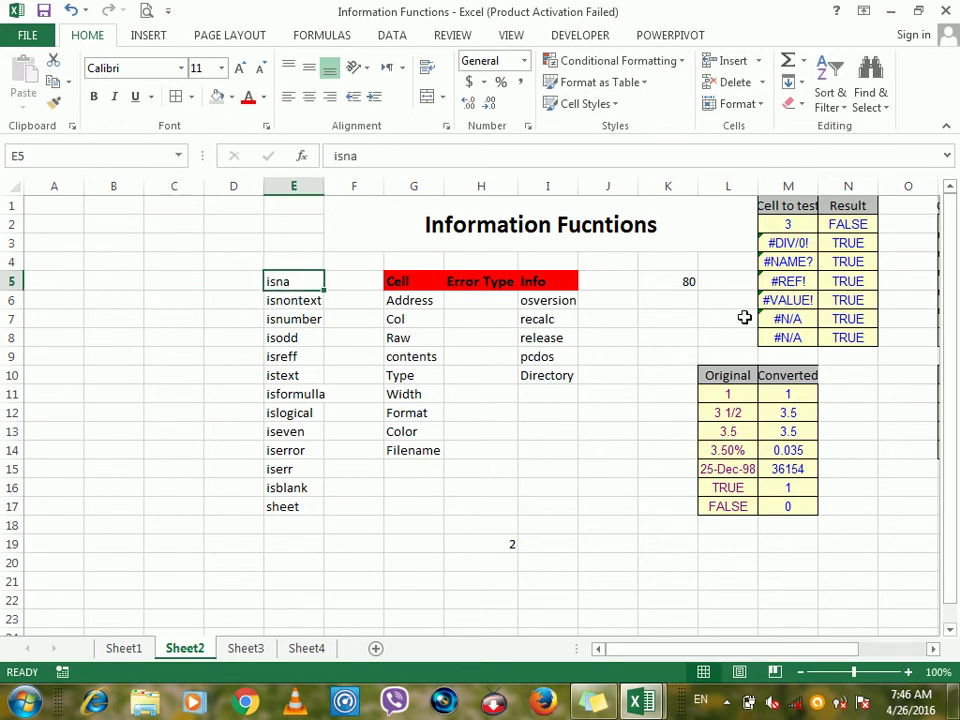
left_click(801, 318)
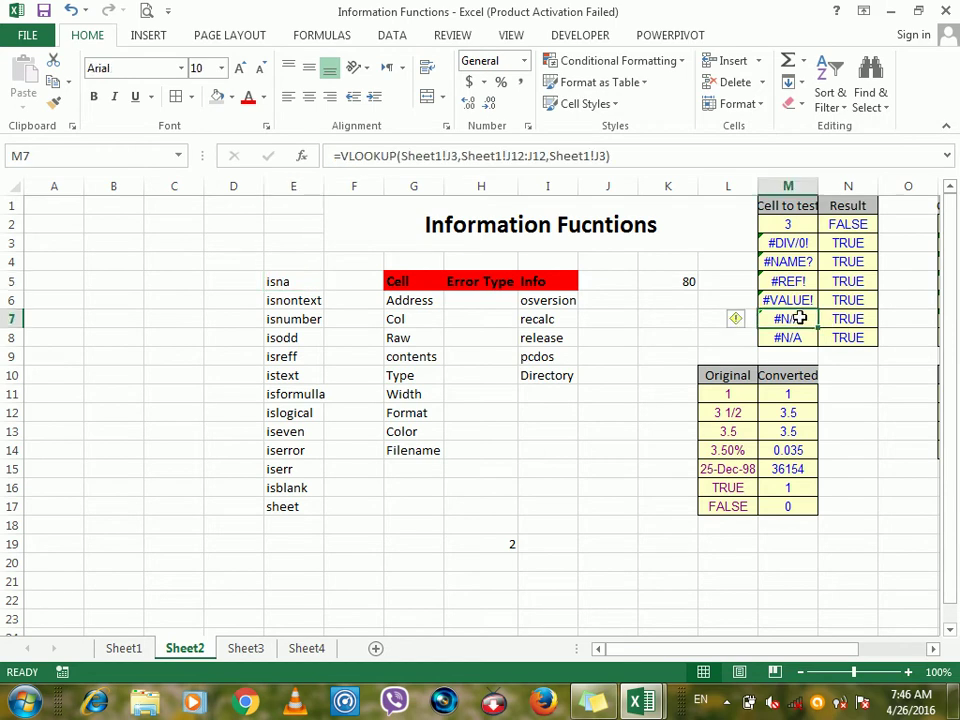
left_click(640, 431)
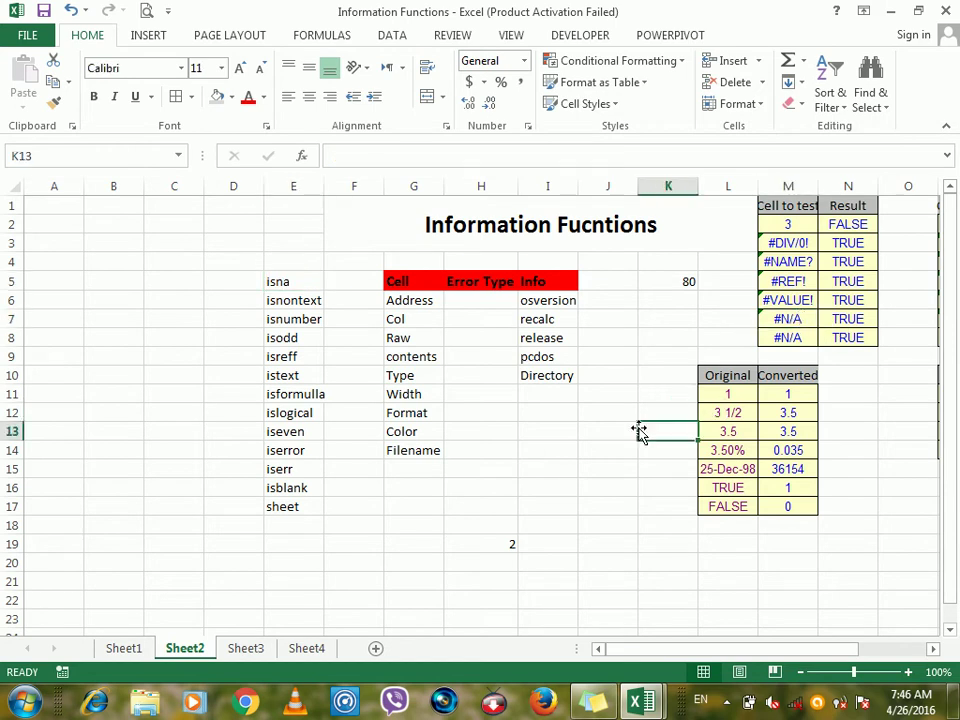
left_click(571, 504)
type("=")
key("shift+F3")
left_click(340, 359)
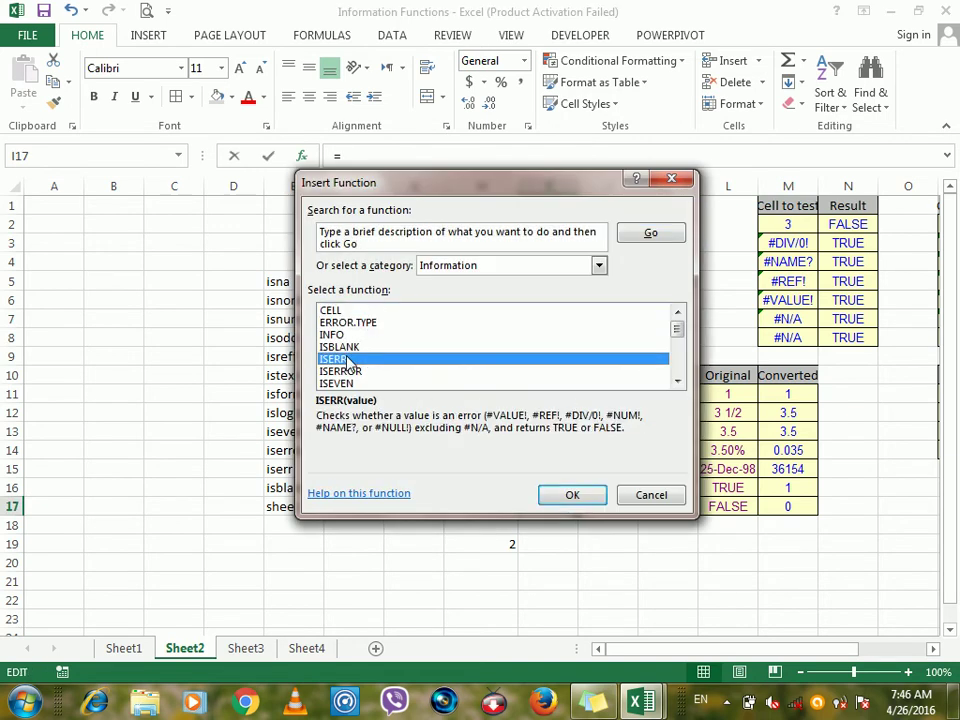
key("n")
key("a")
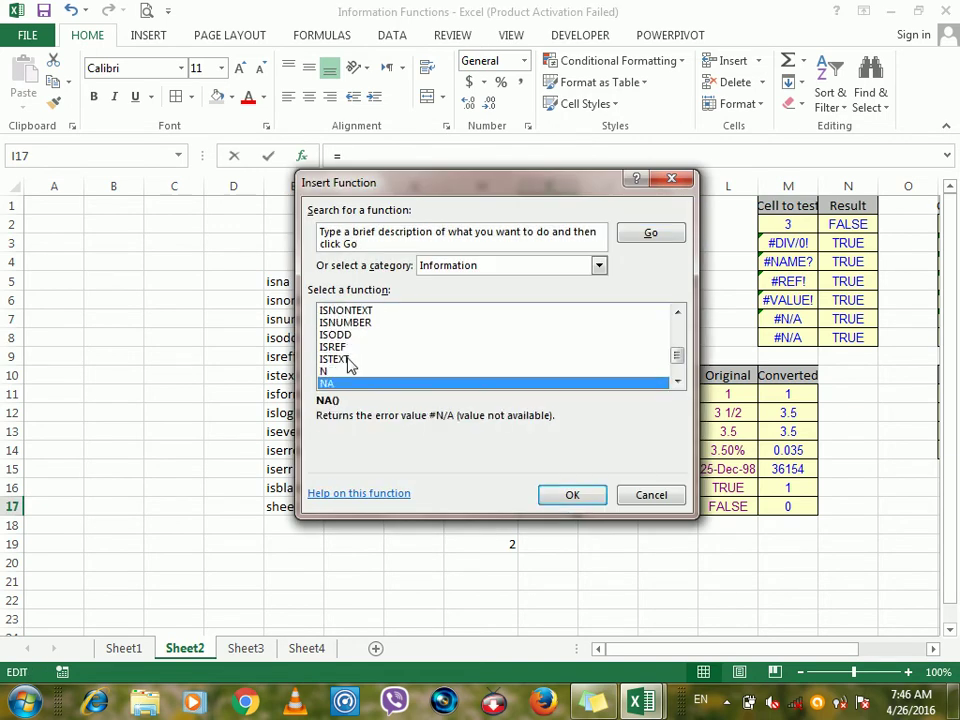
left_click(572, 495)
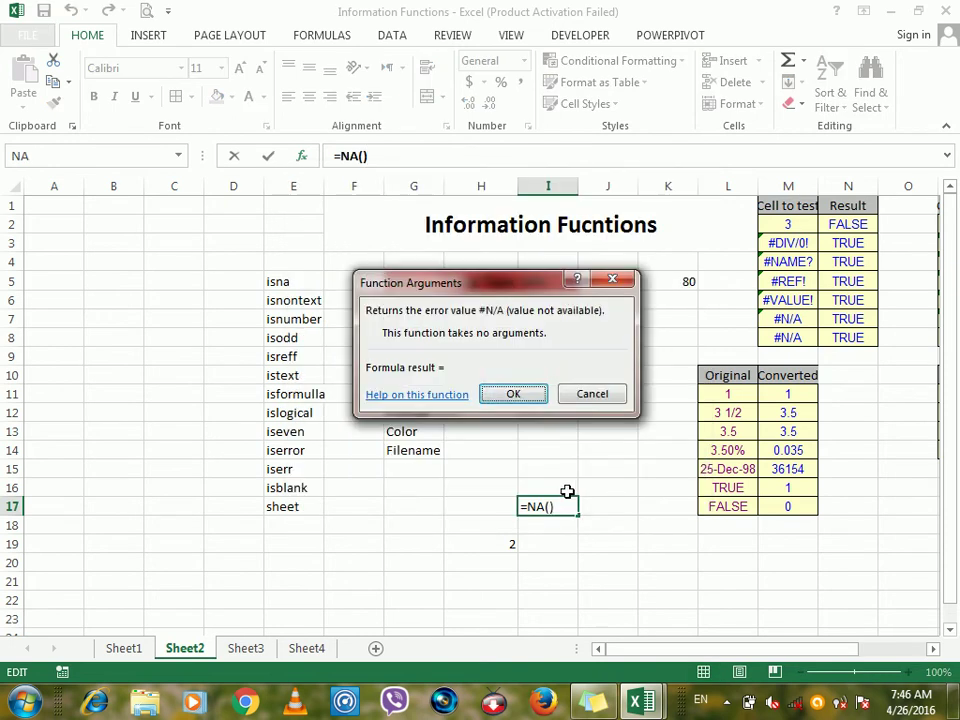
left_click(515, 393)
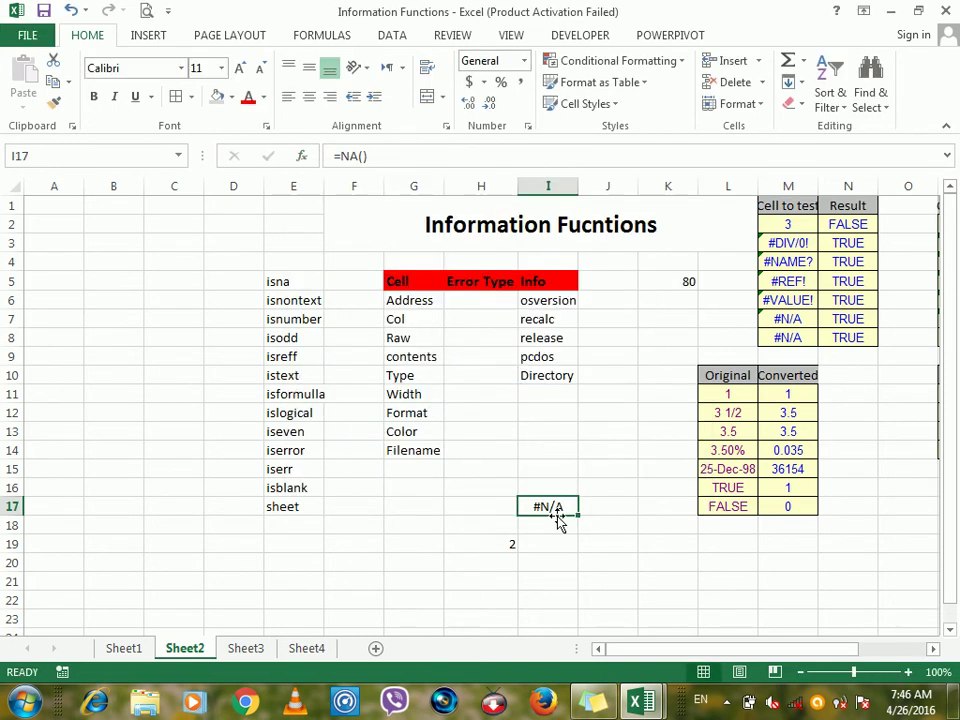
Test the NA result with the formula =ISNA(I17) in cell B8
left_click(553, 541)
left_click(556, 508)
left_click(104, 333)
type("=isna(")
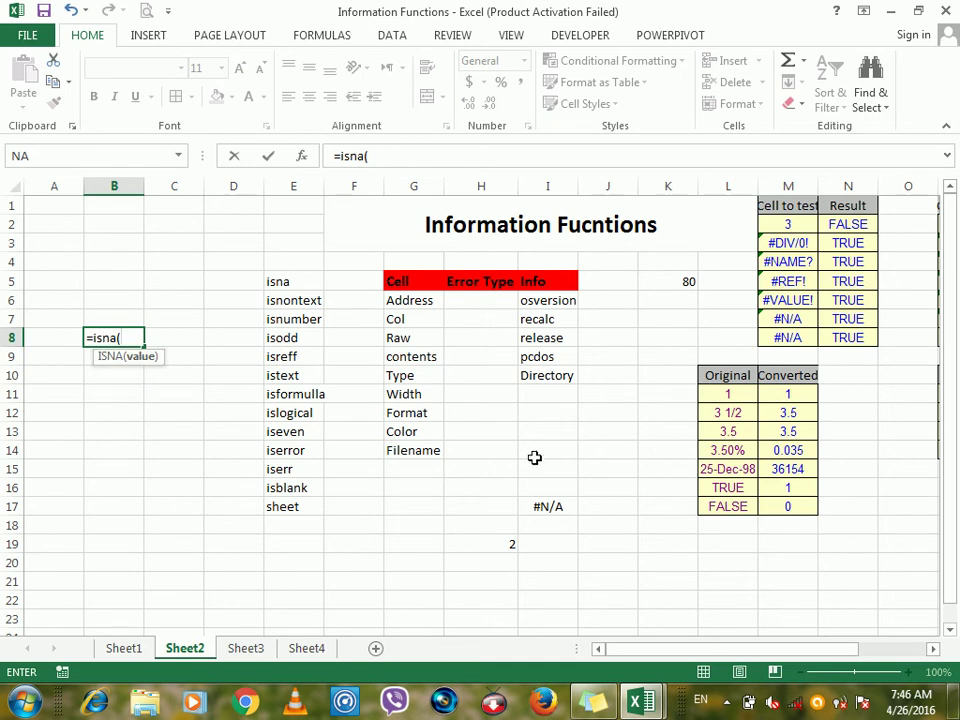
left_click(546, 503)
key("Return")
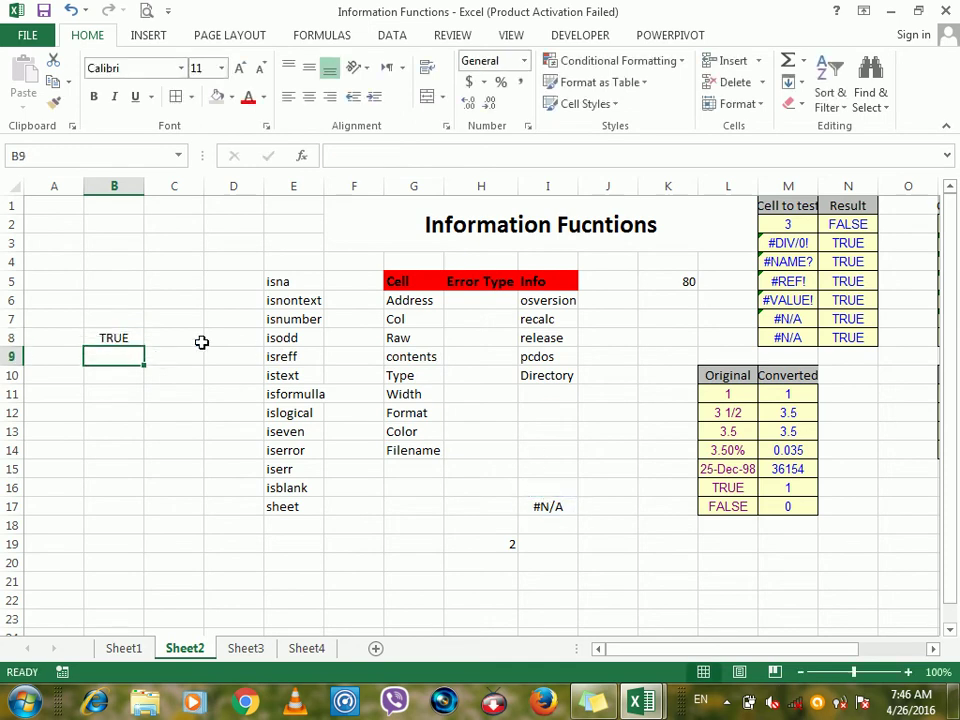
Replace the formula in cell B8 with =ISNA(G7) to test a text cell
left_click(129, 338)
type("=isna(")
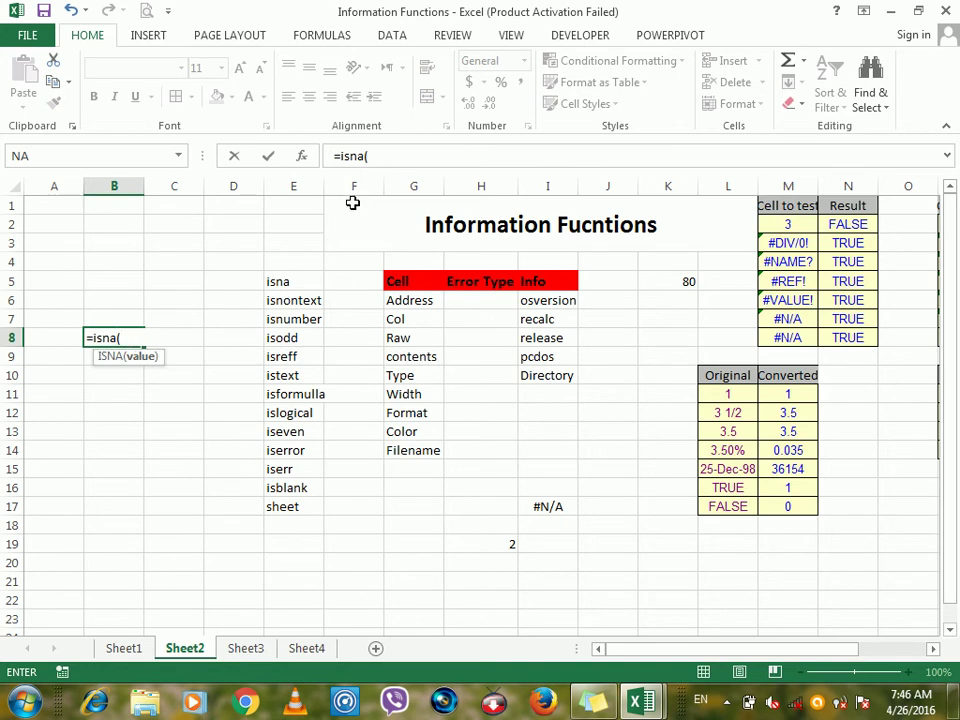
left_click(391, 314)
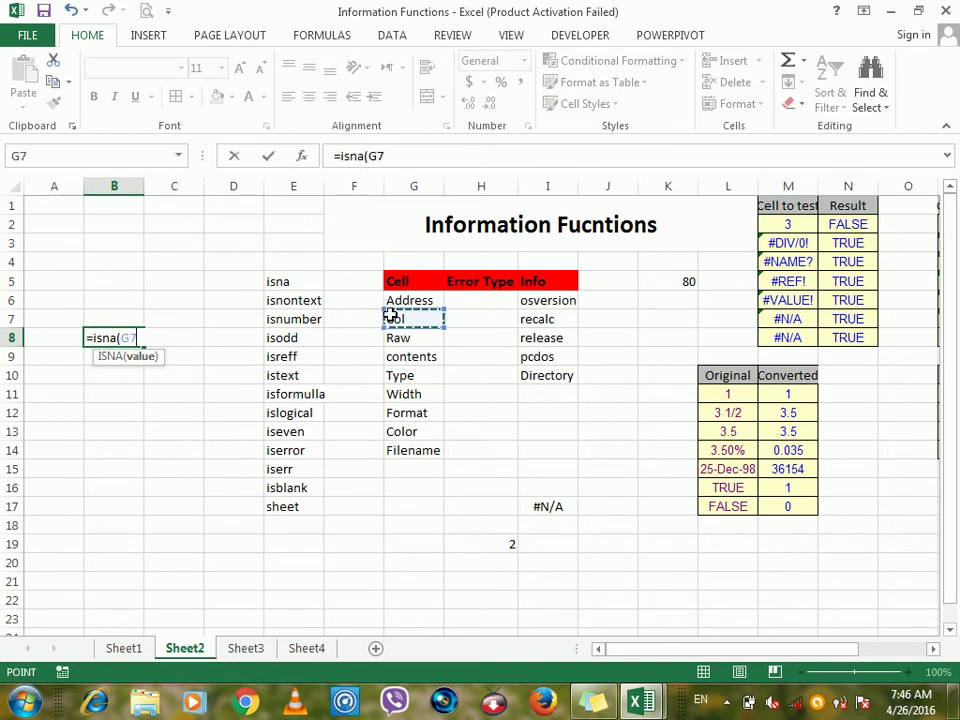
key("Return")
Clear the ISNA formula from cell B8
left_click(93, 337)
key("BackSpace")
key("Return")
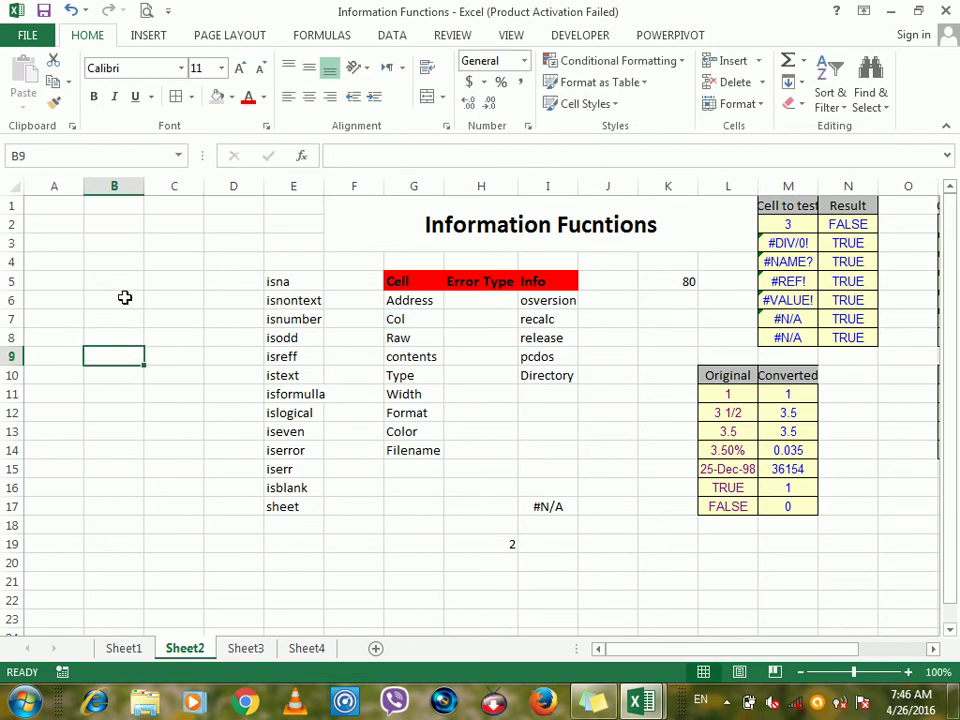
Enter the formula =ISODD(C6) in cell C8 to check whether a number is odd
left_click(126, 298)
left_click(283, 320)
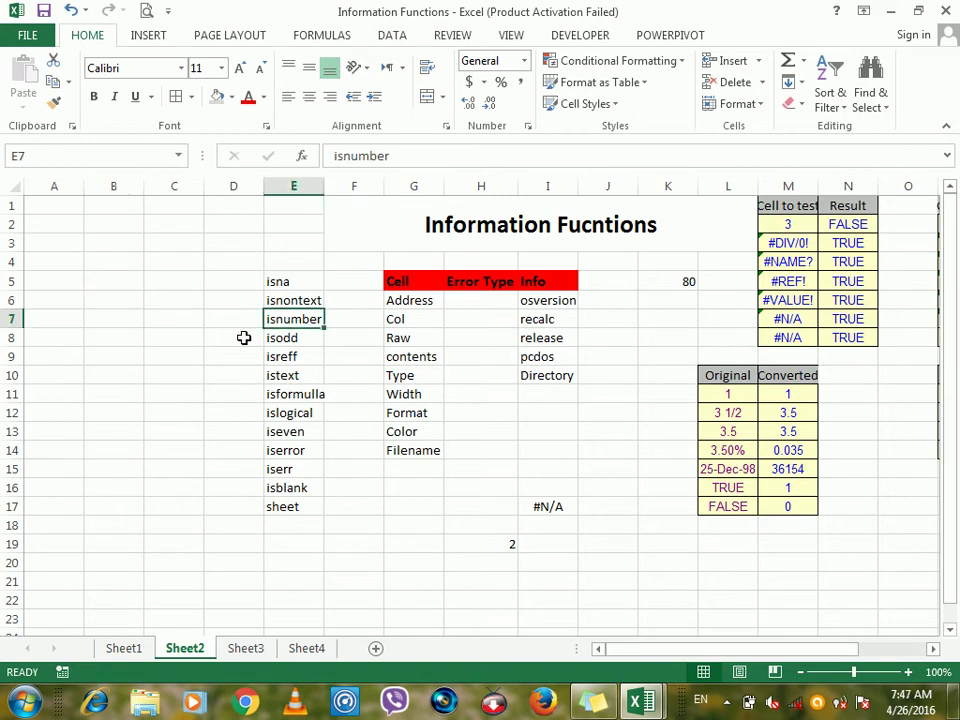
left_click(194, 347)
type("=")
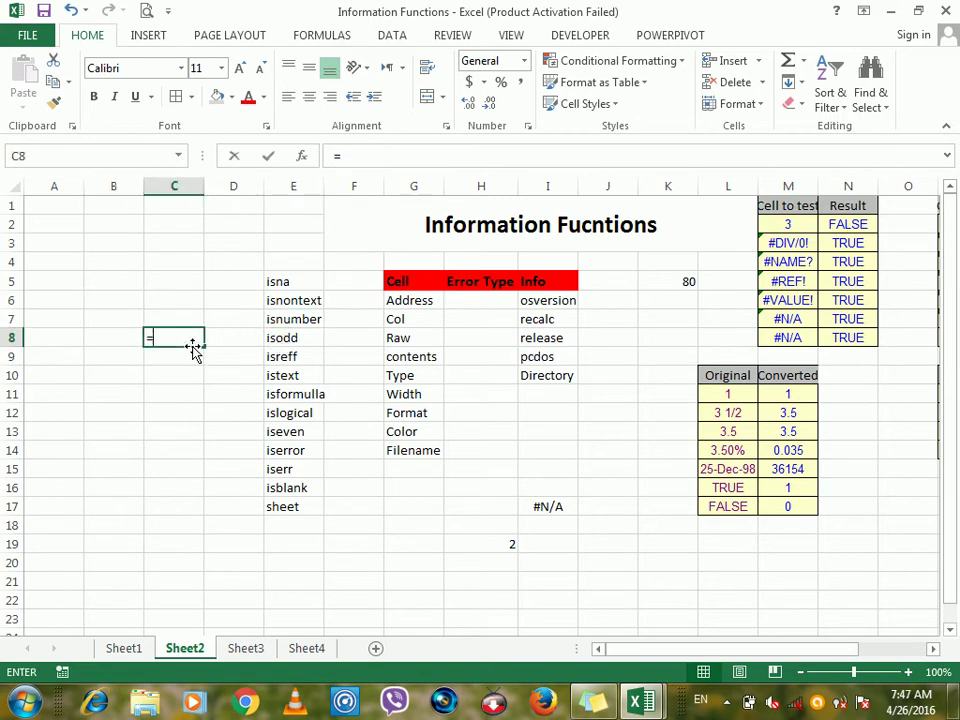
type("isodd(")
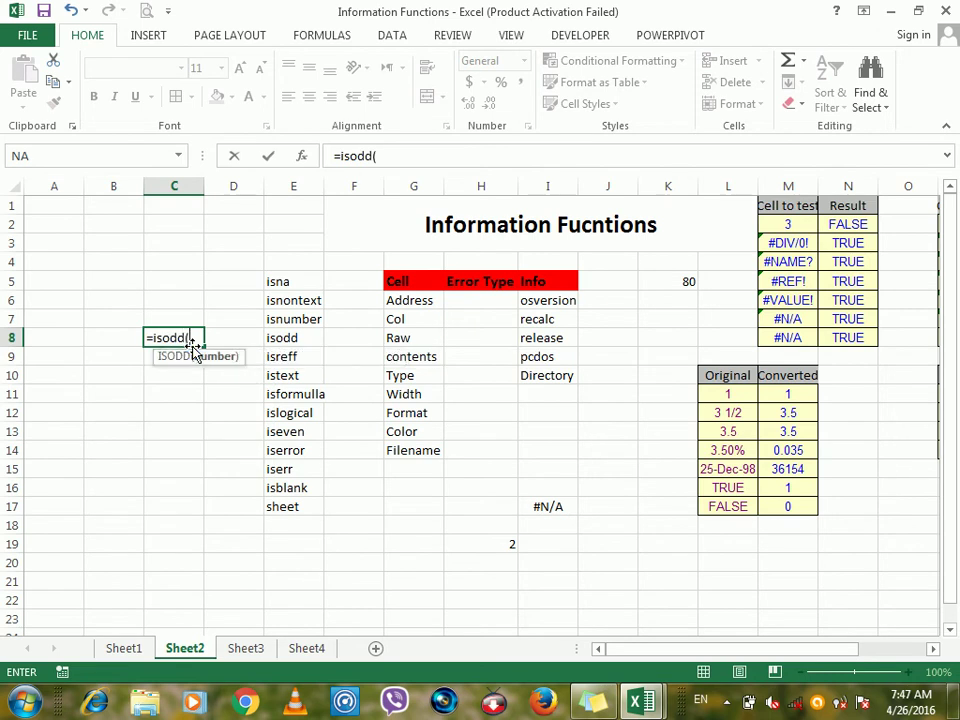
left_click(182, 305)
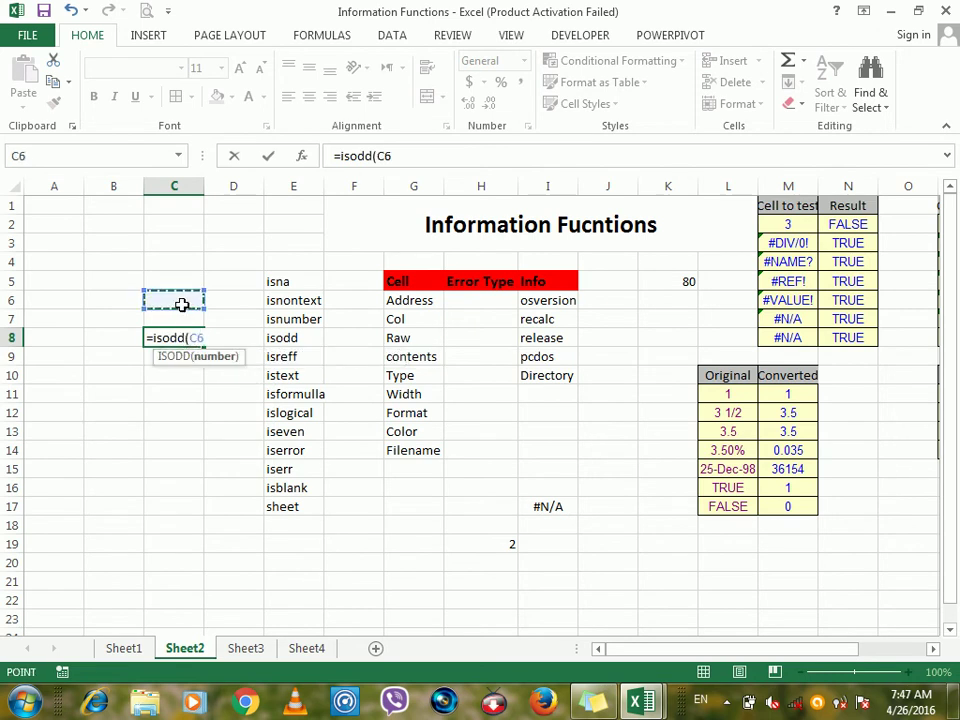
key("Return")
Test the ISODD formula with the values 1 and 2 in cell C6, and clear that cell
left_click(182, 305)
type("1")
key("Return")
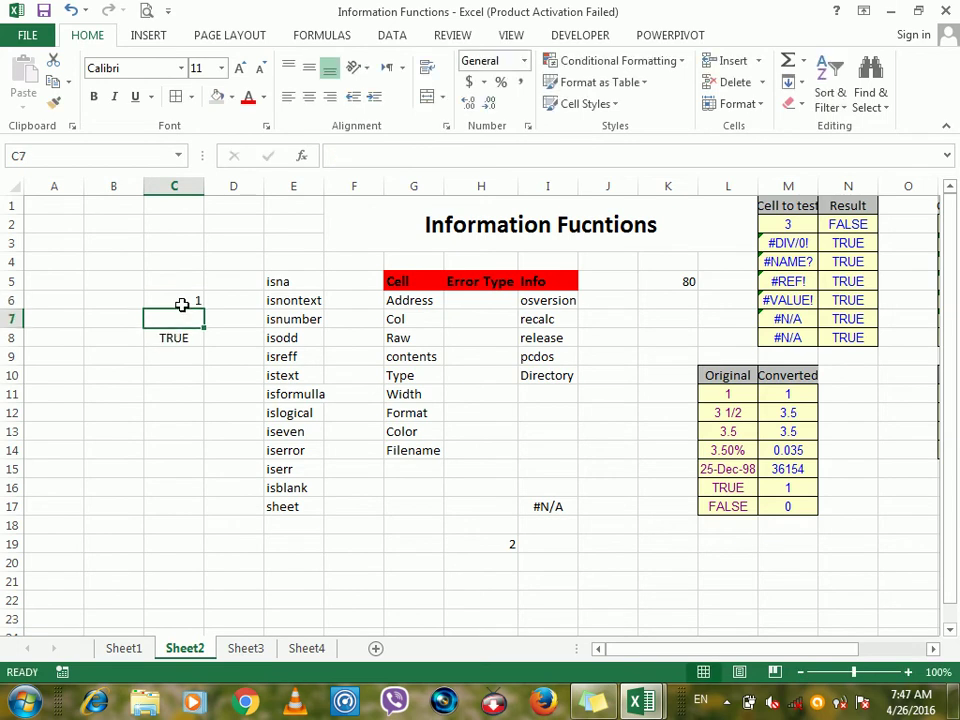
left_click(182, 305)
type("2")
key("Return")
left_click(182, 305)
key("Delete")
key("Return")
Replace the formula in cell C8 with =ISREF(D2) to test a cell reference
left_click(172, 338)
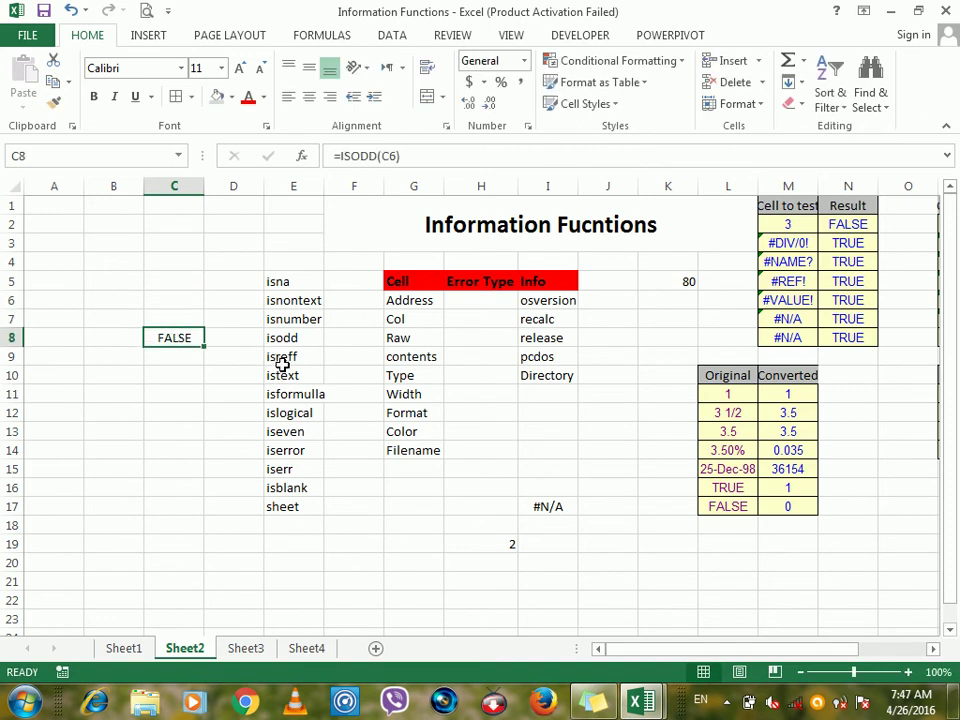
type("=")
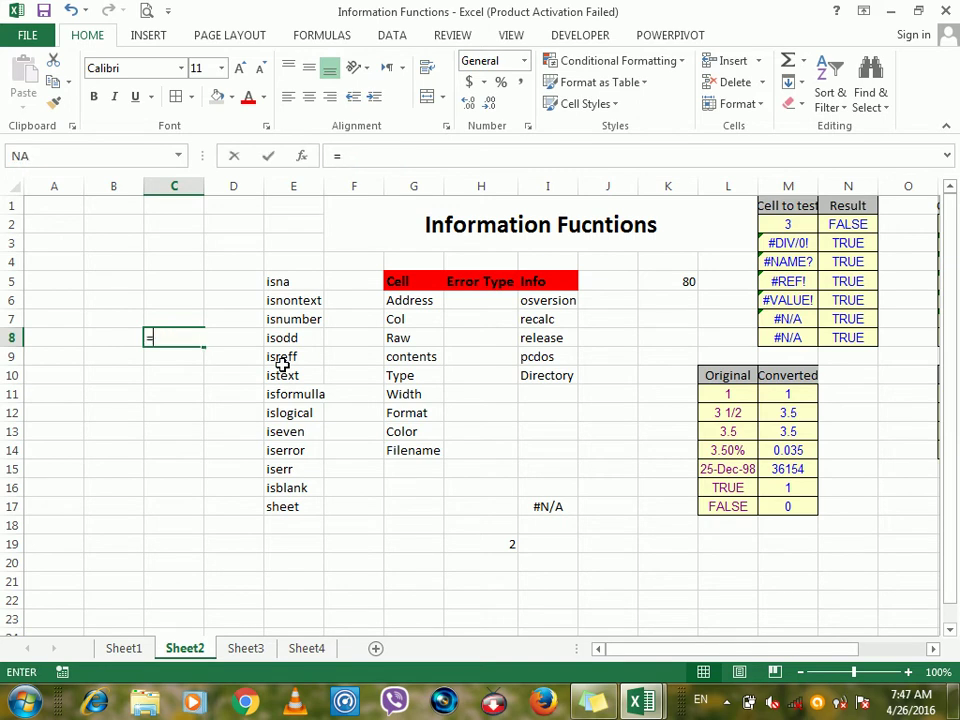
type("isreff")
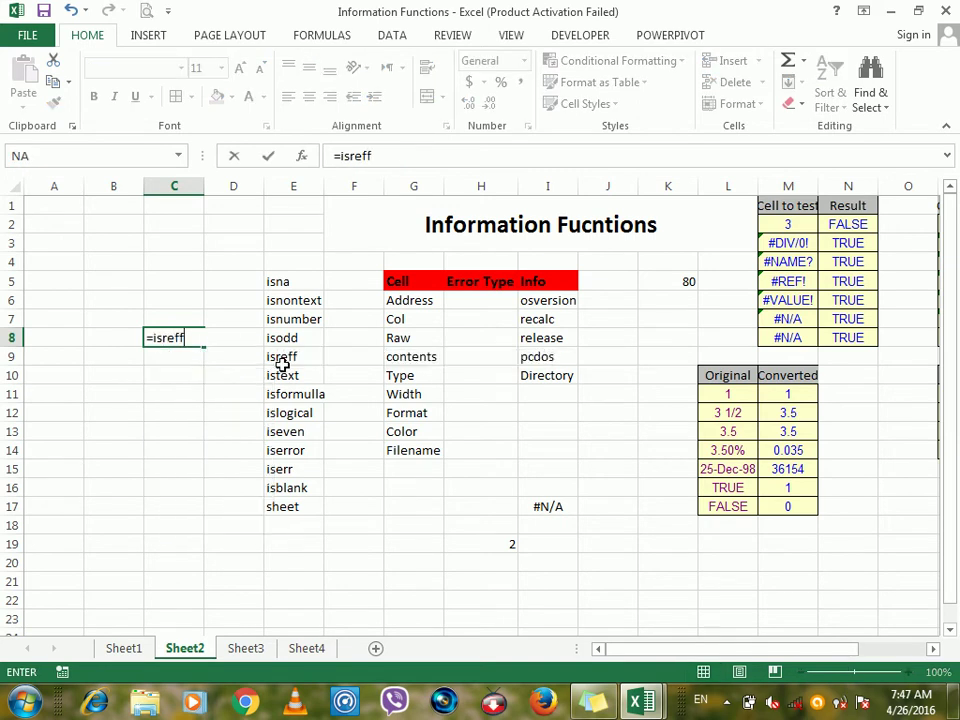
key("BackSpace")
type("(")
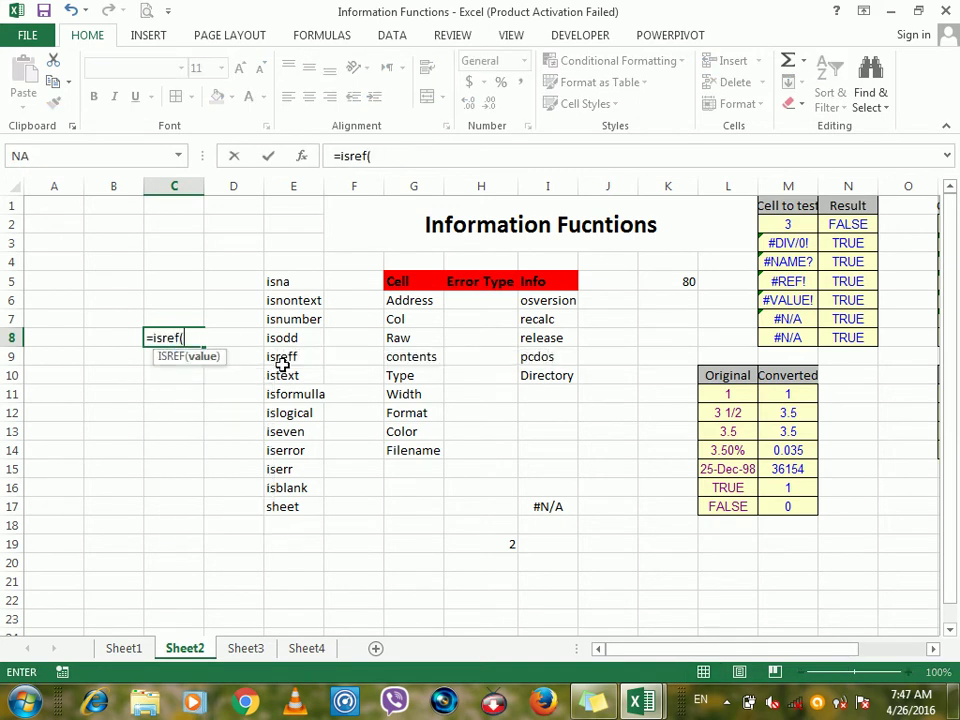
left_click(246, 228)
key("Return")
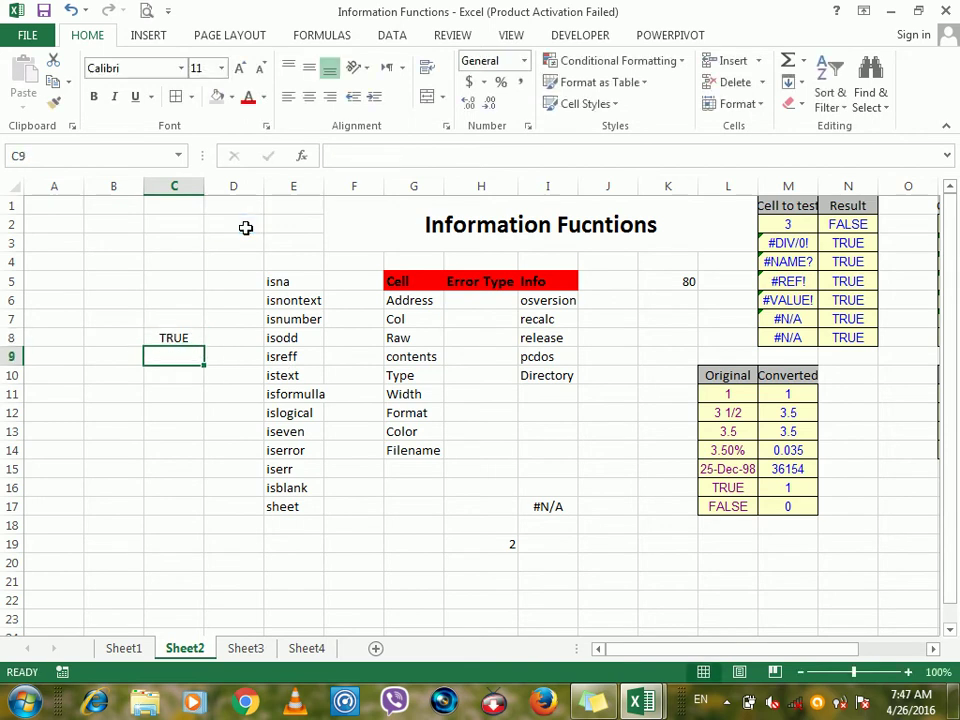
left_click(161, 340)
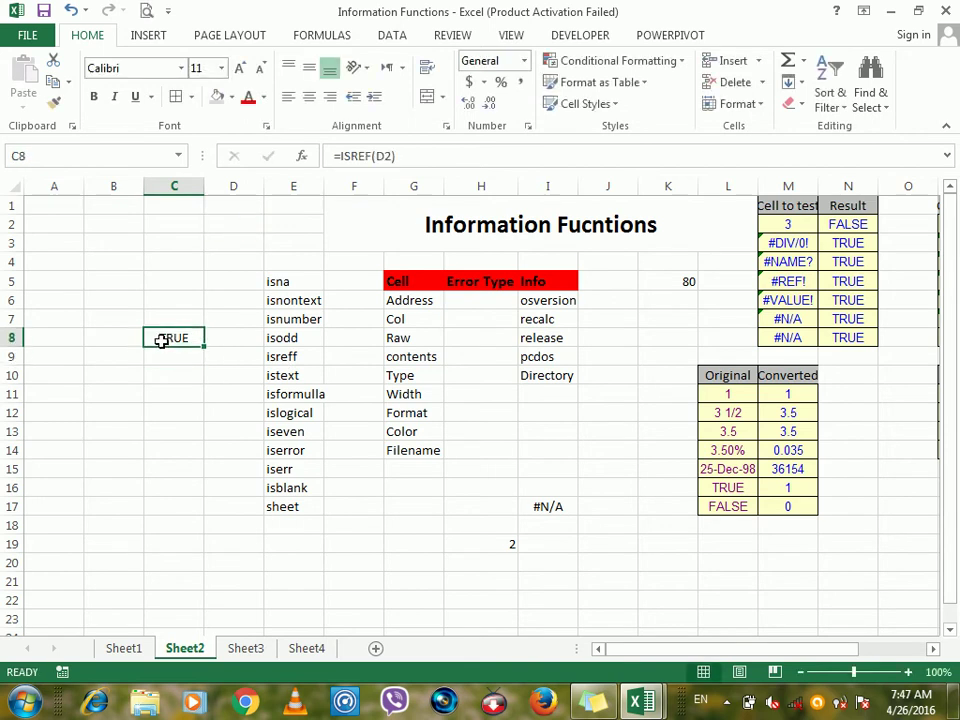
Replace the formula in cell C8 with =ISTEXT(C1)
left_click(277, 378)
left_click(176, 336)
type("=istext(")
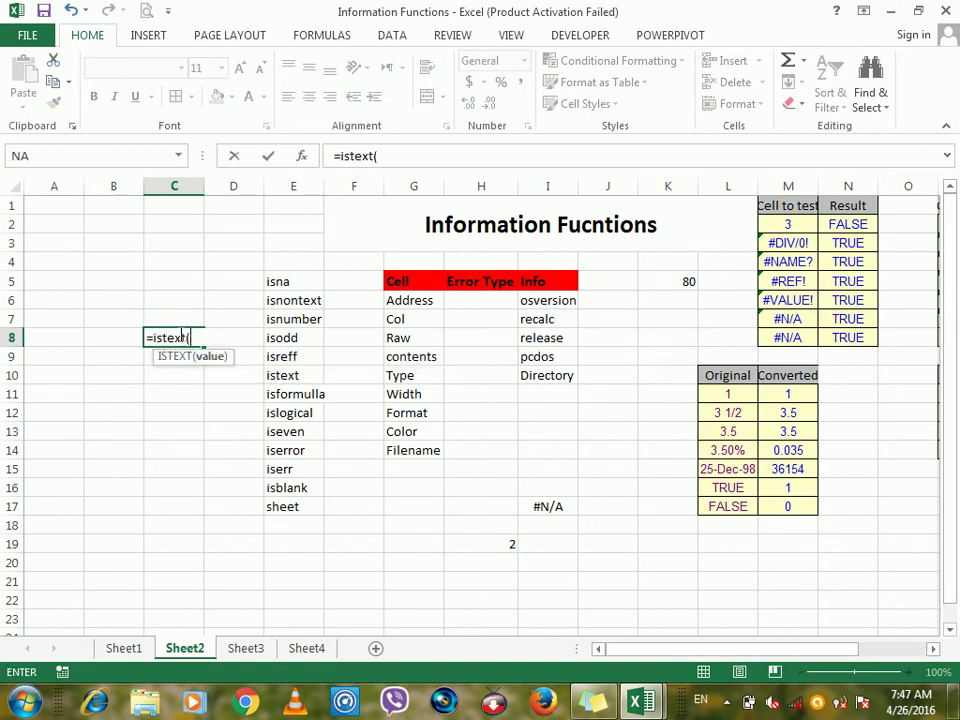
left_click(190, 204)
key("Return")
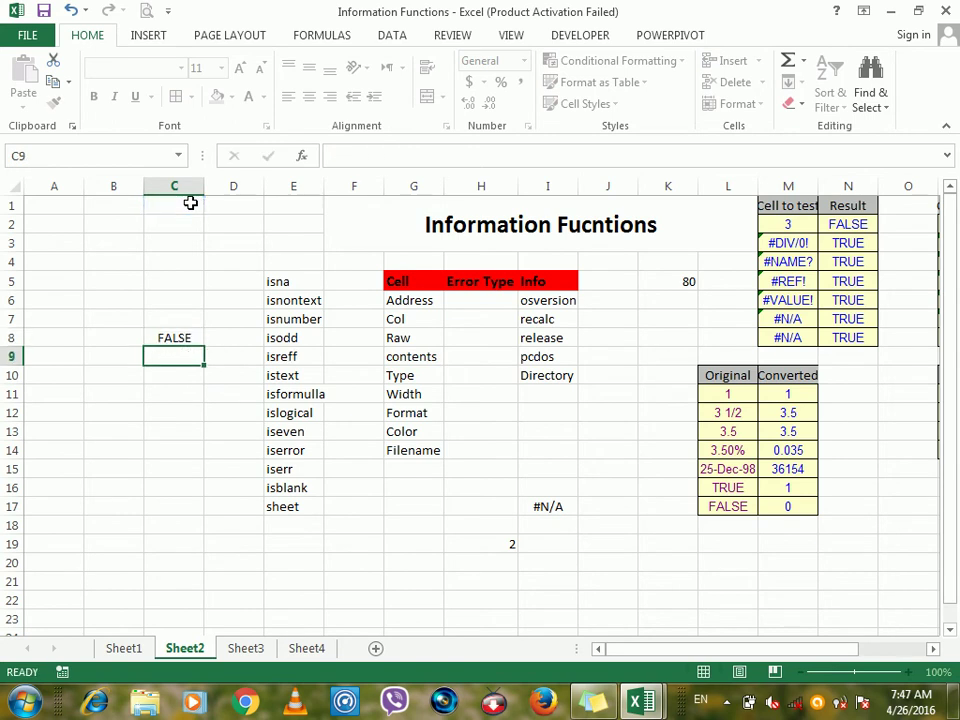
Test the ISTEXT formula by entering a person's first name in cell C1, and replace it with 800
left_click(188, 203)
type("Ahmad")
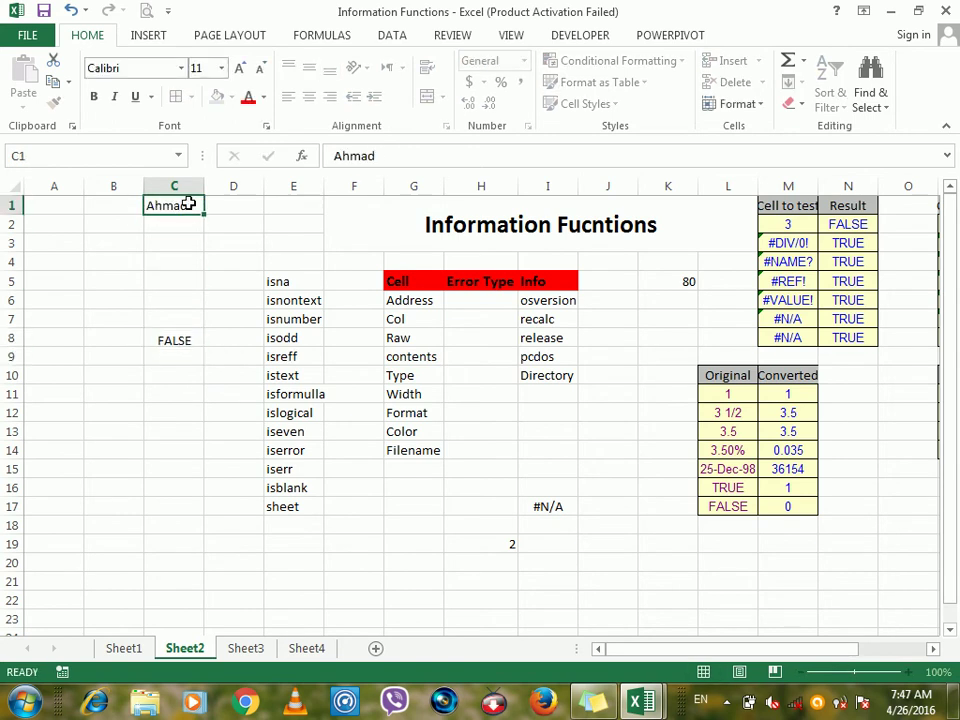
key("Return")
left_click(188, 203)
type("800")
key("Return")
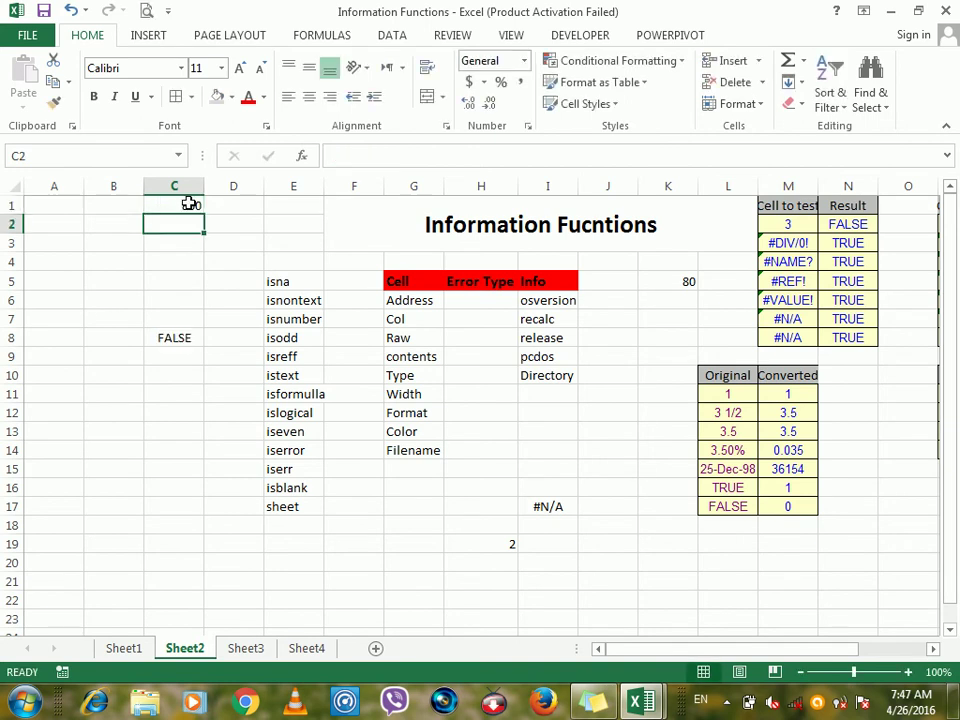
left_click(188, 204)
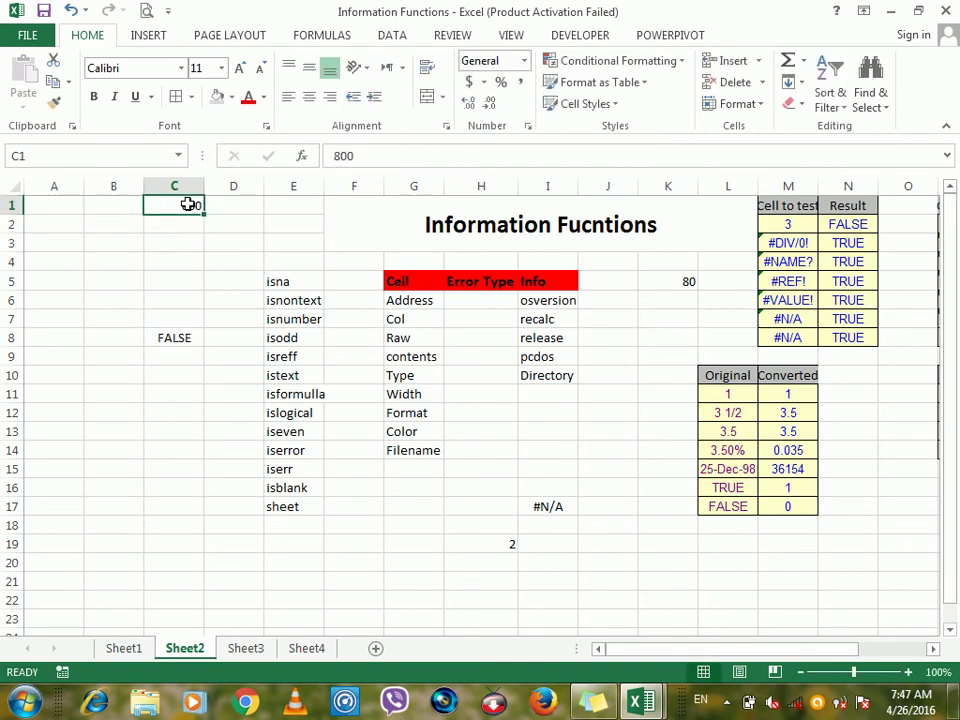
Replace the formula in cell C8 with =ISFORMULA(M2) to check the first tested value for a formula
left_click(167, 337)
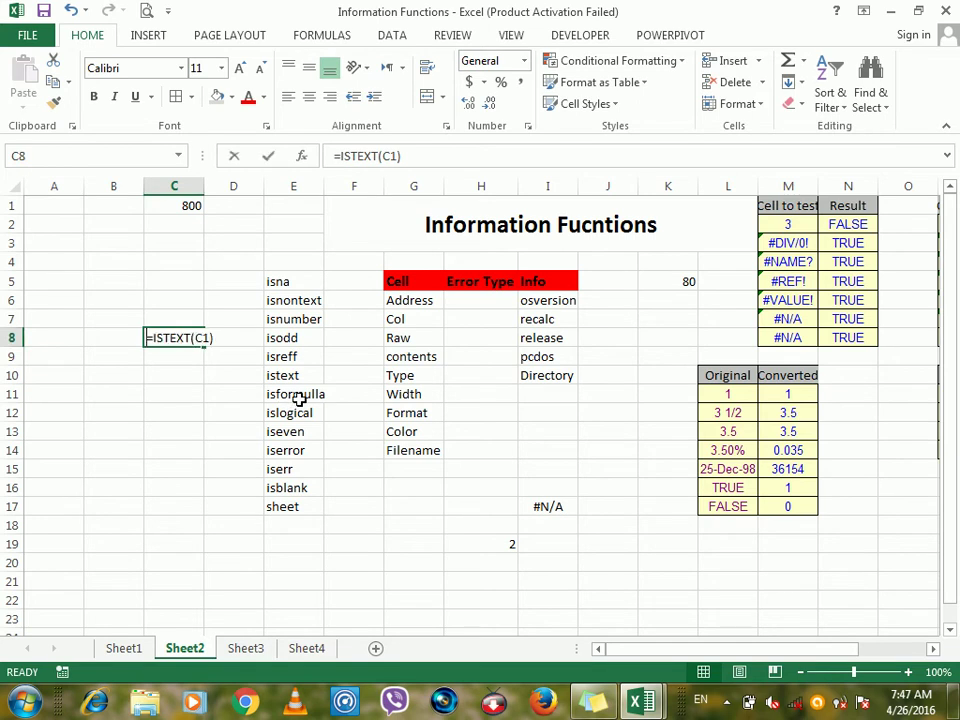
type("=isformull")
key("BackSpace")
type("a")
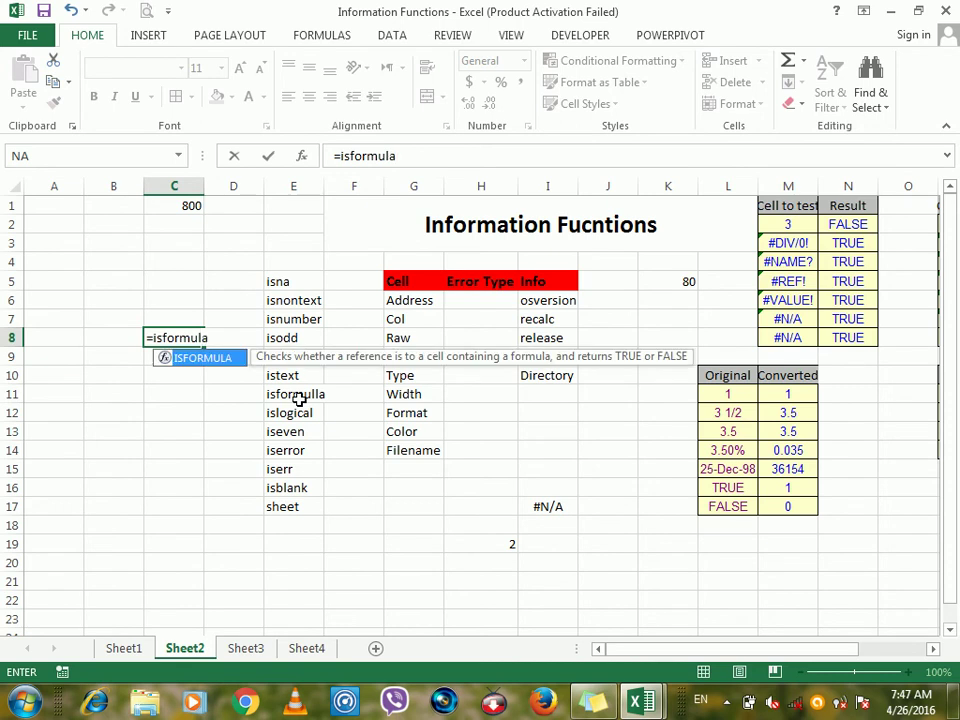
type("(")
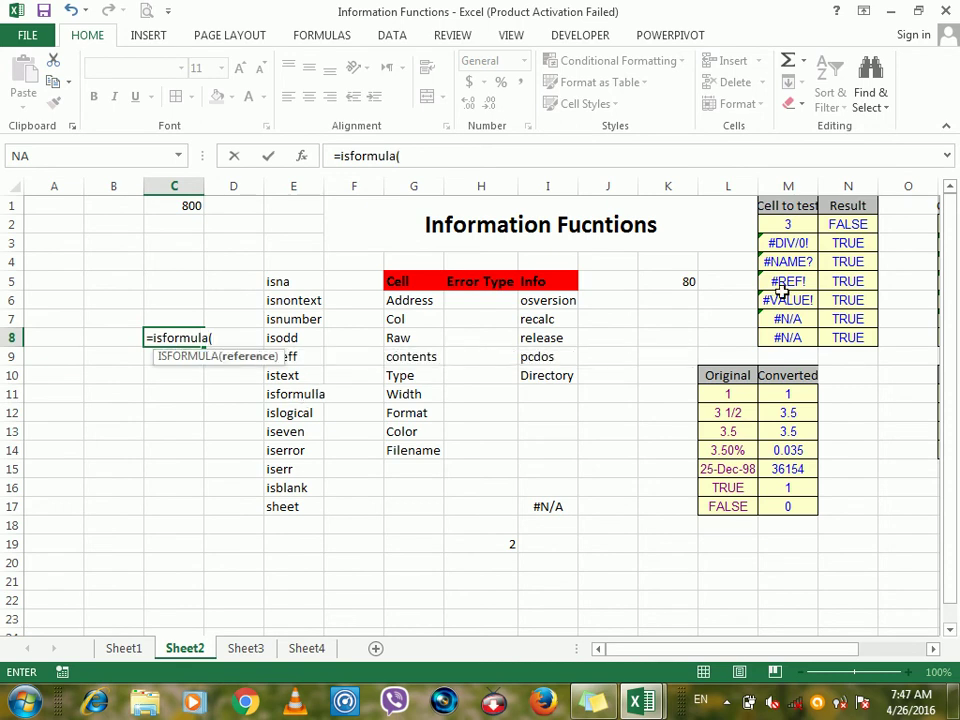
left_click(786, 224)
key("Return")
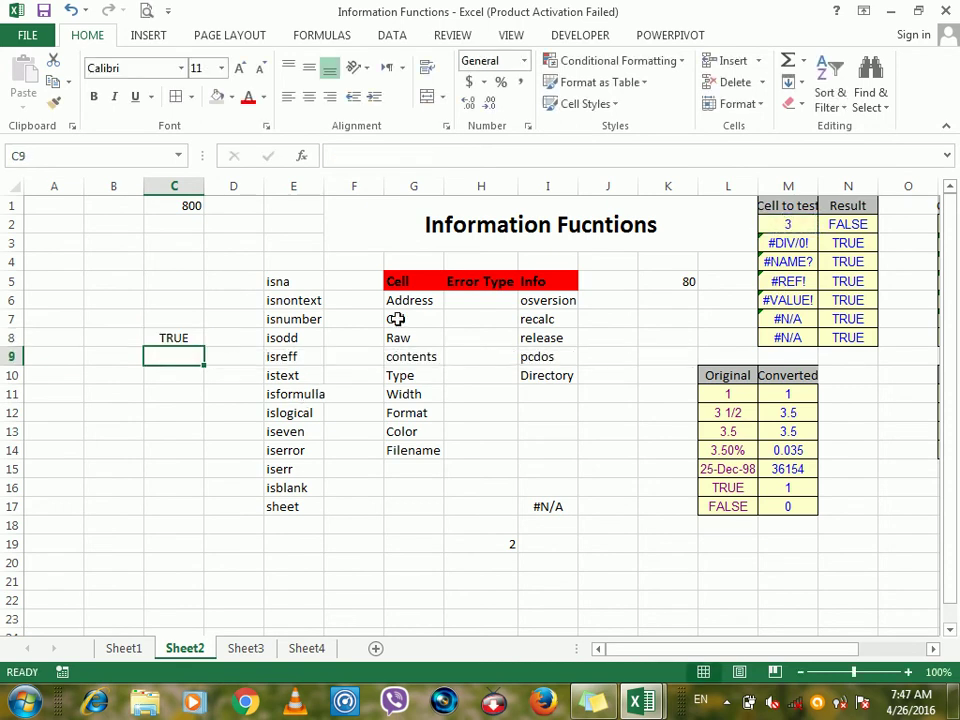
left_click(172, 337)
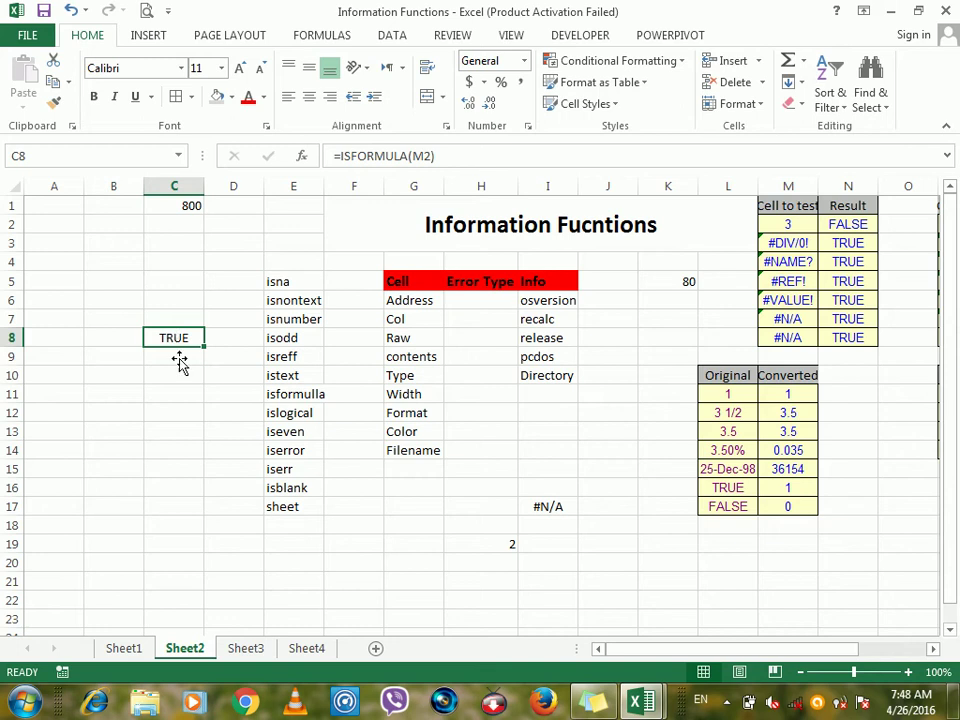
Enter the formula =CHAR(A12) in cell B12
left_click(97, 412)
type("Char")
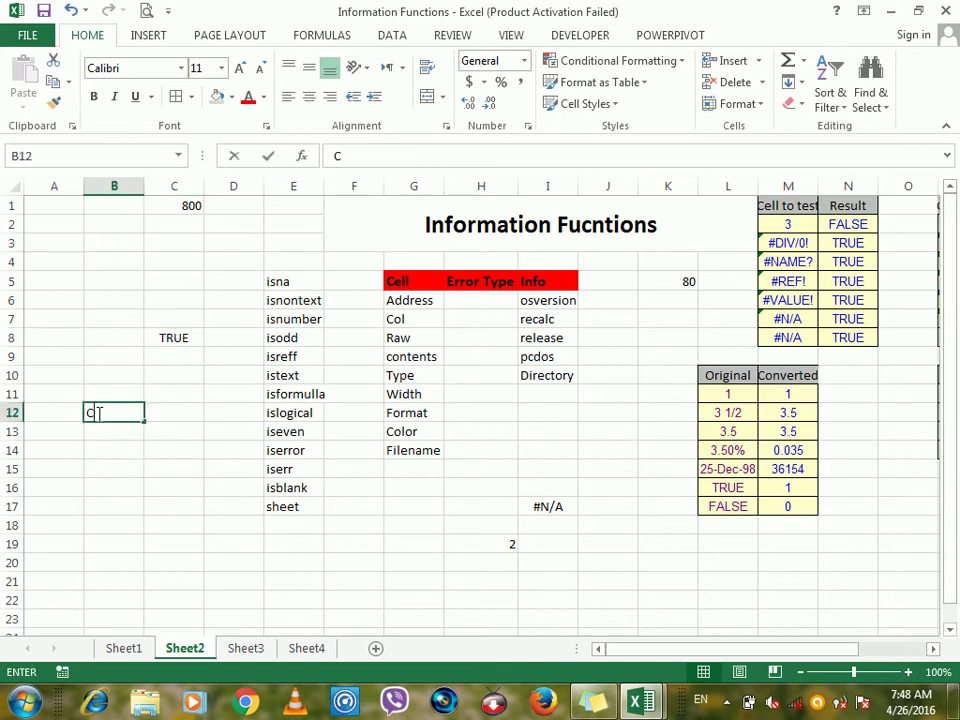
key("BackSpace")
key("BackSpace")
key("BackSpace")
key("BackSpace")
type("=c")
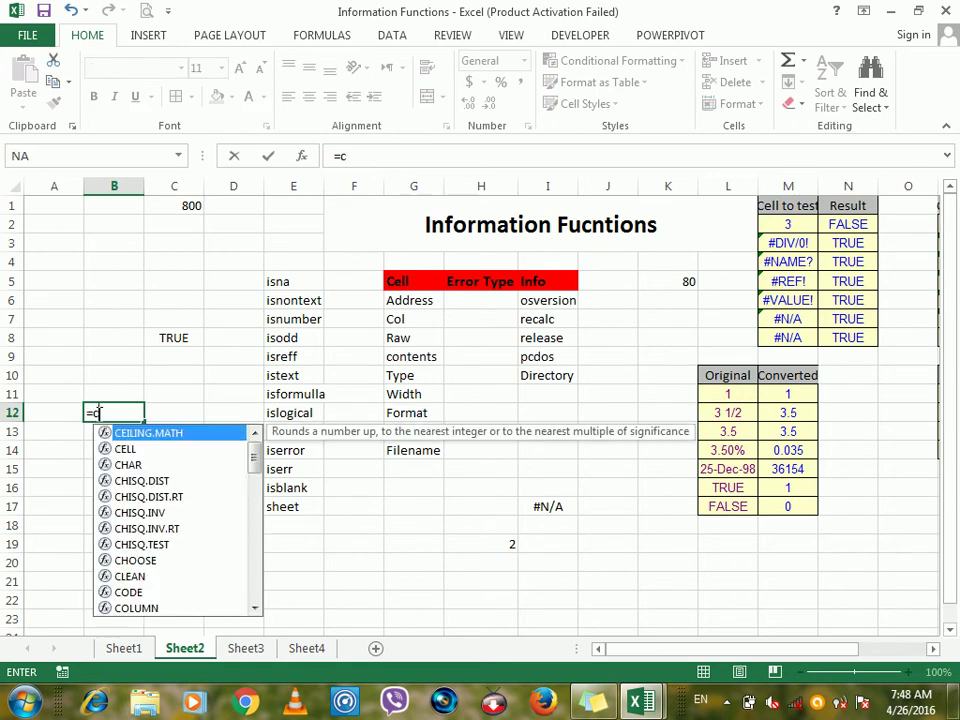
type("har(")
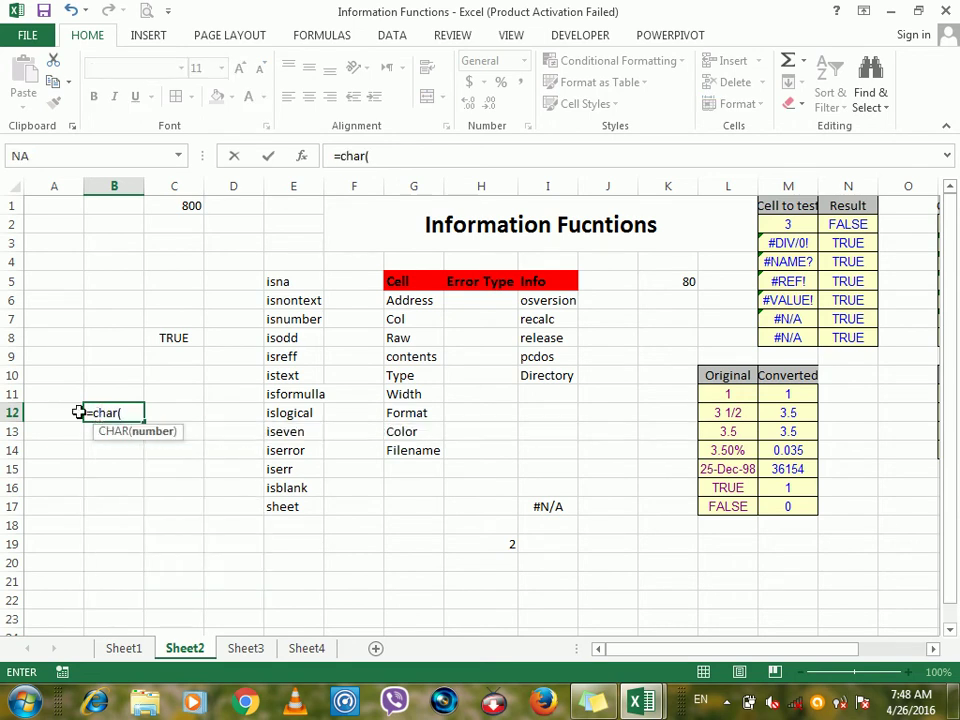
left_click(48, 408)
key("Return")
left_click(100, 411)
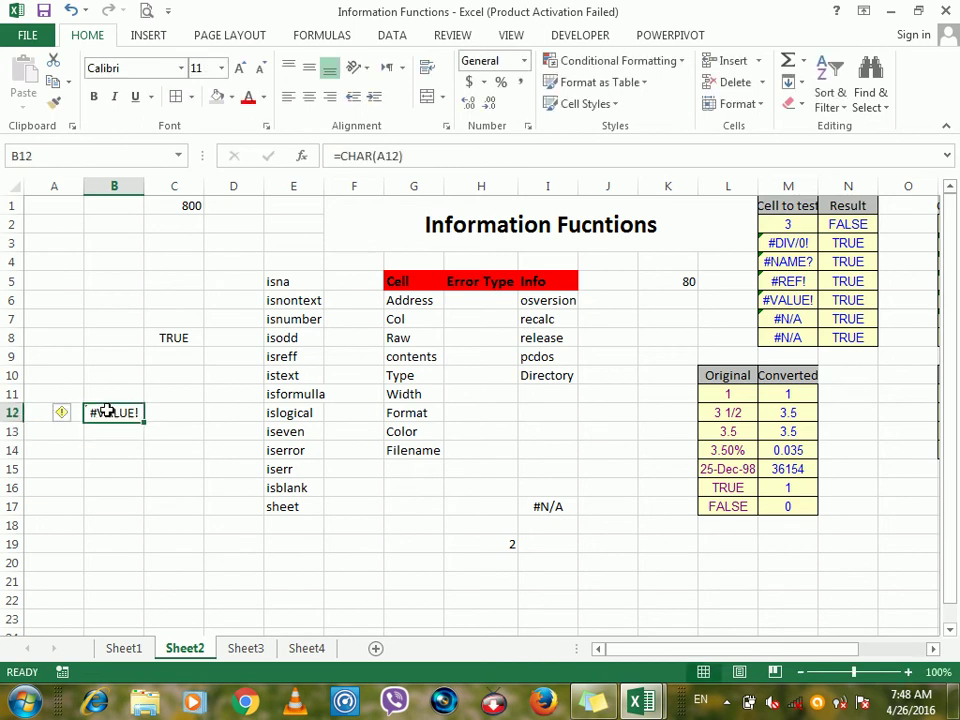
Fill cells A12 to A15 with the character codes 97, 98, 99 and 100
left_click(43, 413)
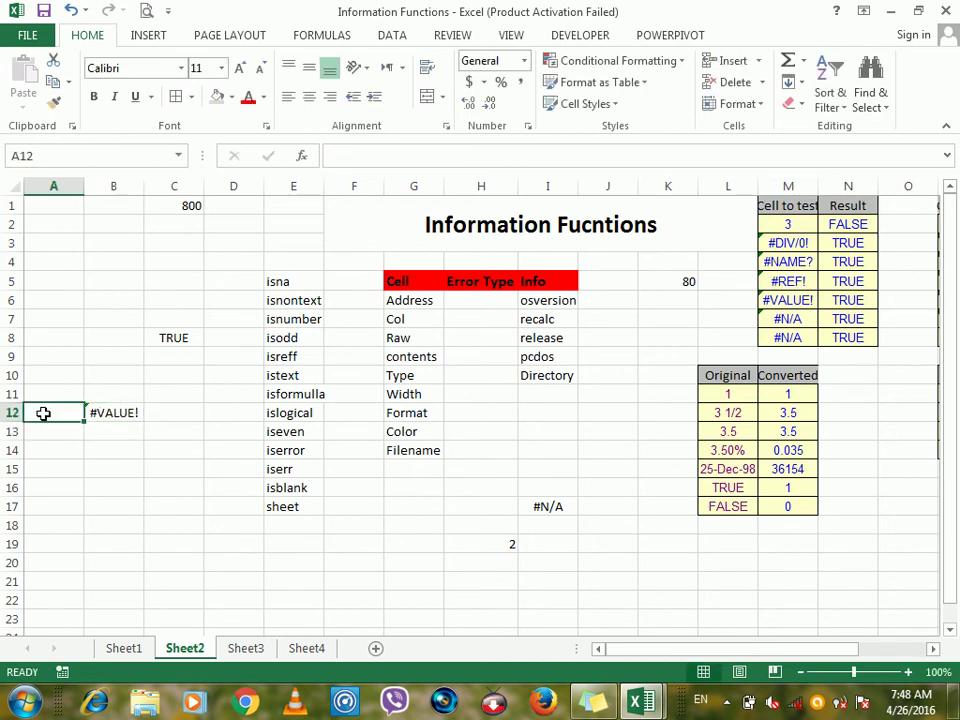
type("97")
key("Return")
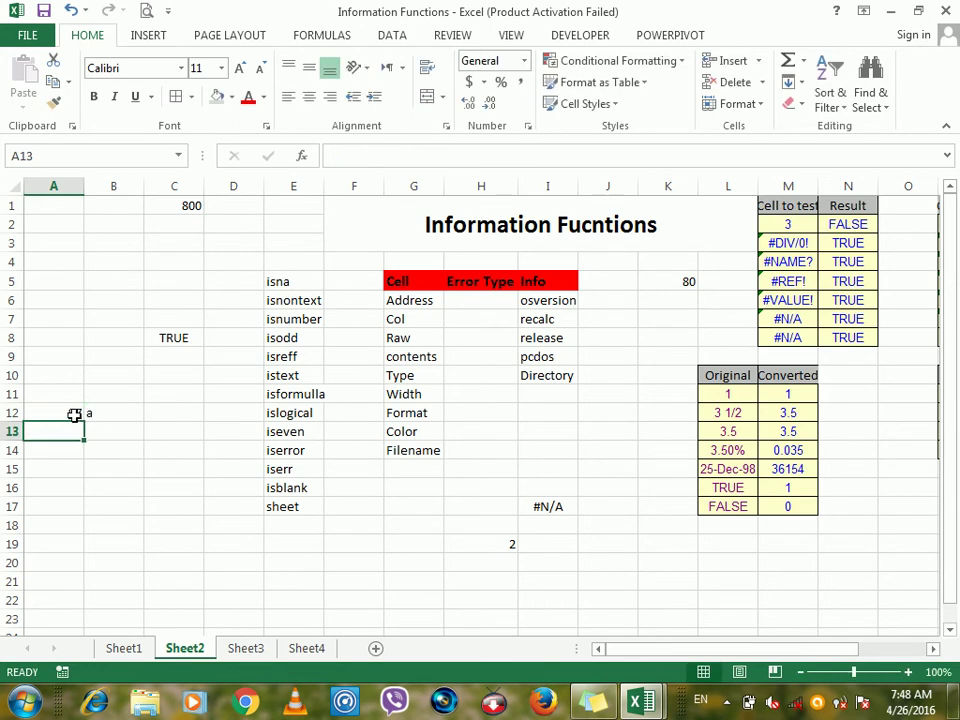
type("98")
key("Return")
type("999")
key("BackSpace")
key("Return")
type("100")
key("Return")
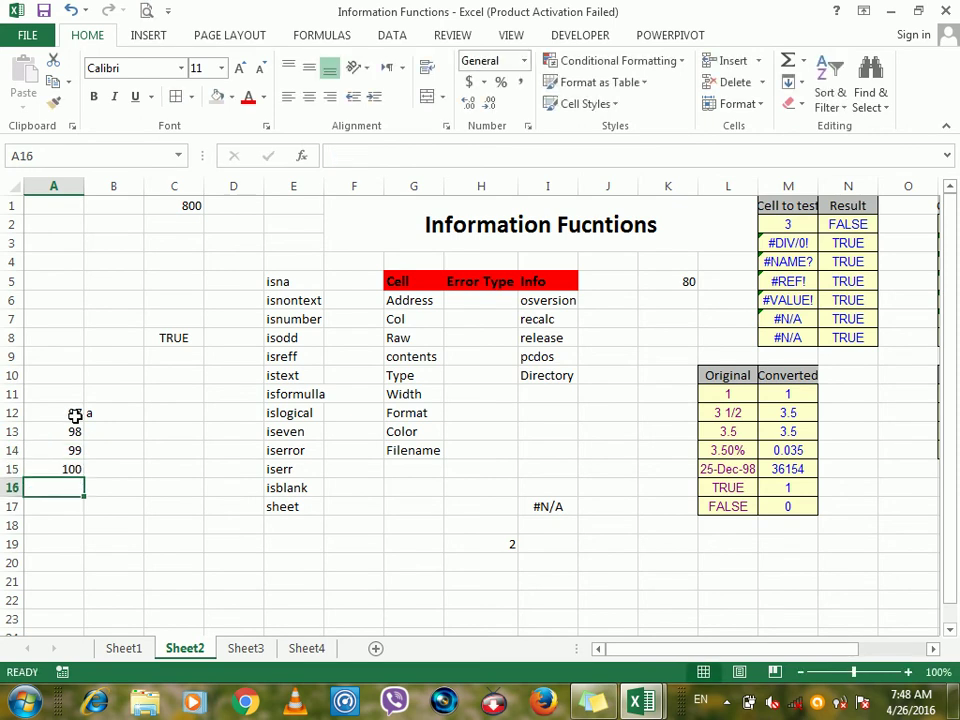
Test the CHAR result with the formula =ISTEXT(B12) in cell C11
left_click(189, 393)
type("=istext(")
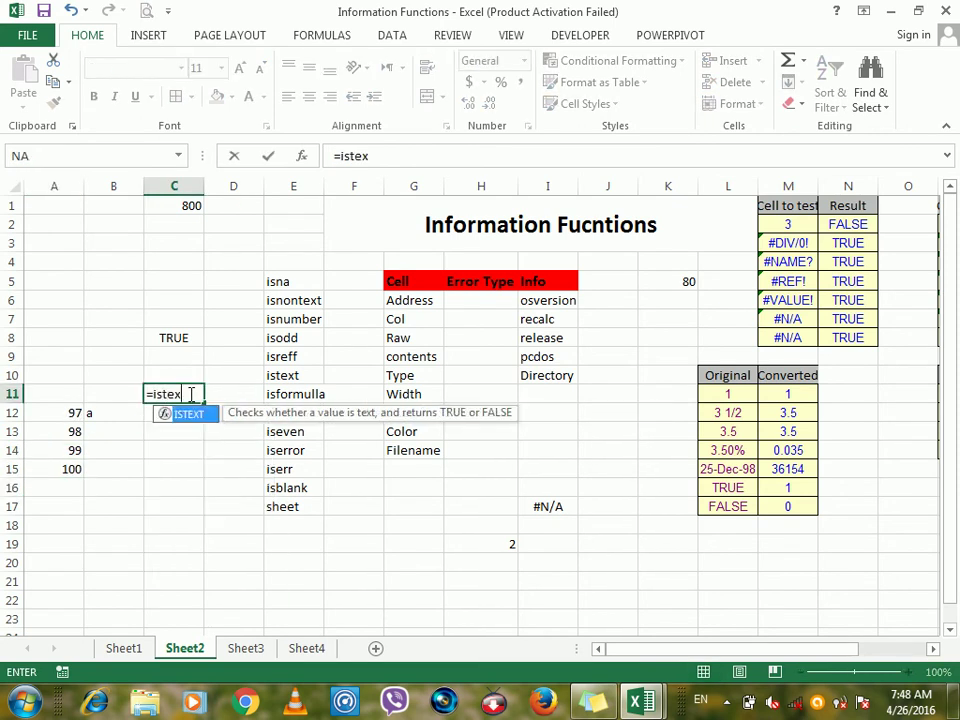
left_click(118, 411)
key("Return")
left_click(176, 395)
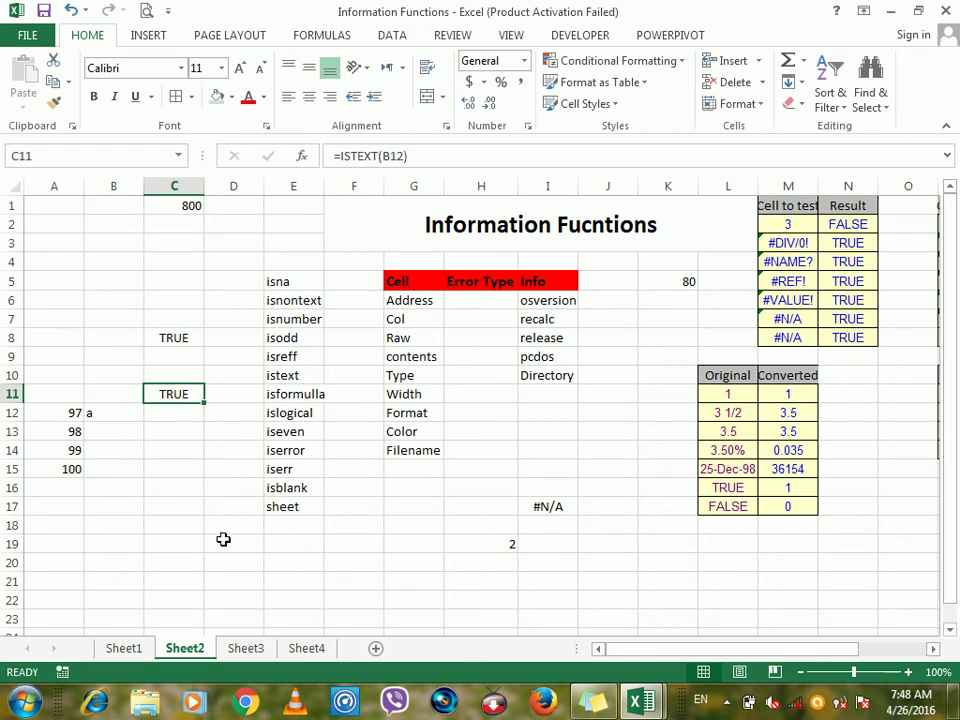
Enter the number 1 stored as text, with a leading apostrophe, in cell H20
left_click(446, 567)
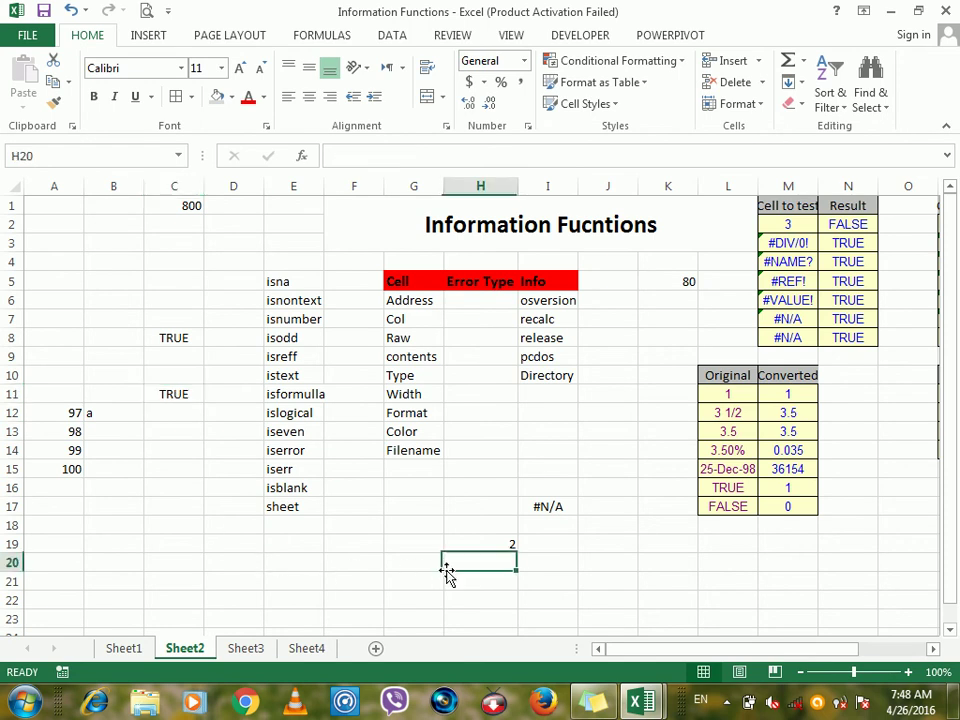
type("'")
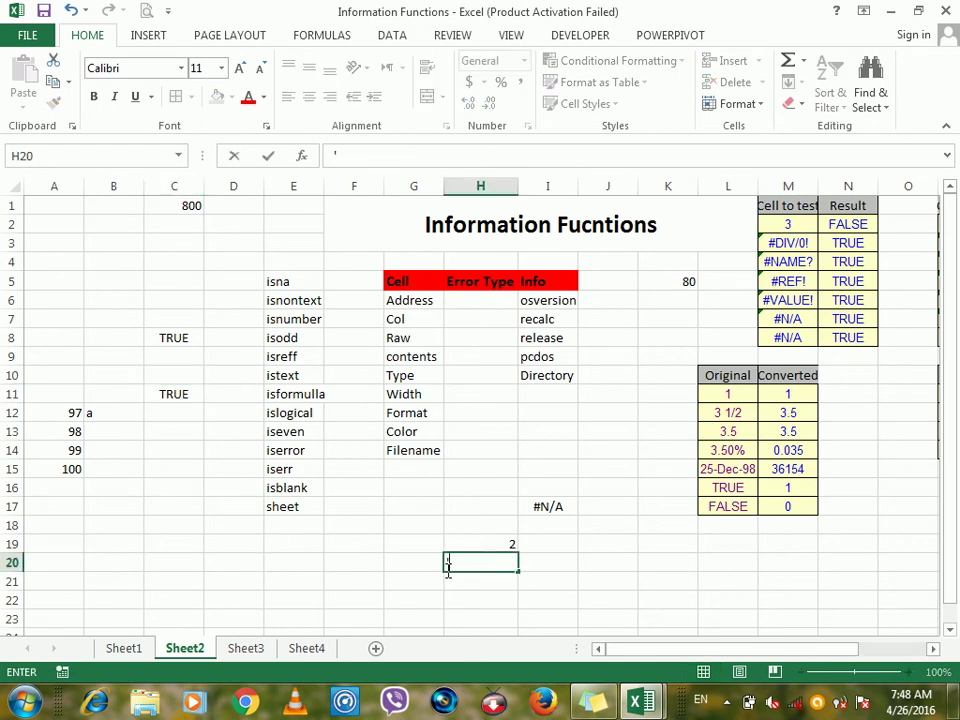
type("1")
key("Return")
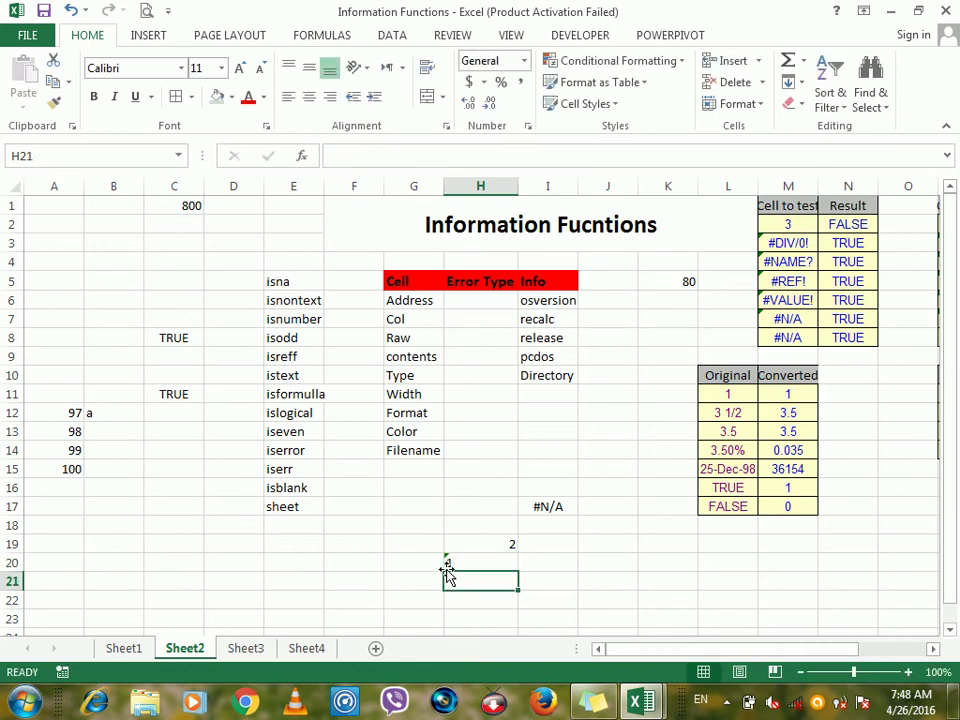
Test the text-stored number with the formula =ISNUMBER(H20) in cell E20
left_click(322, 571)
type("isn")
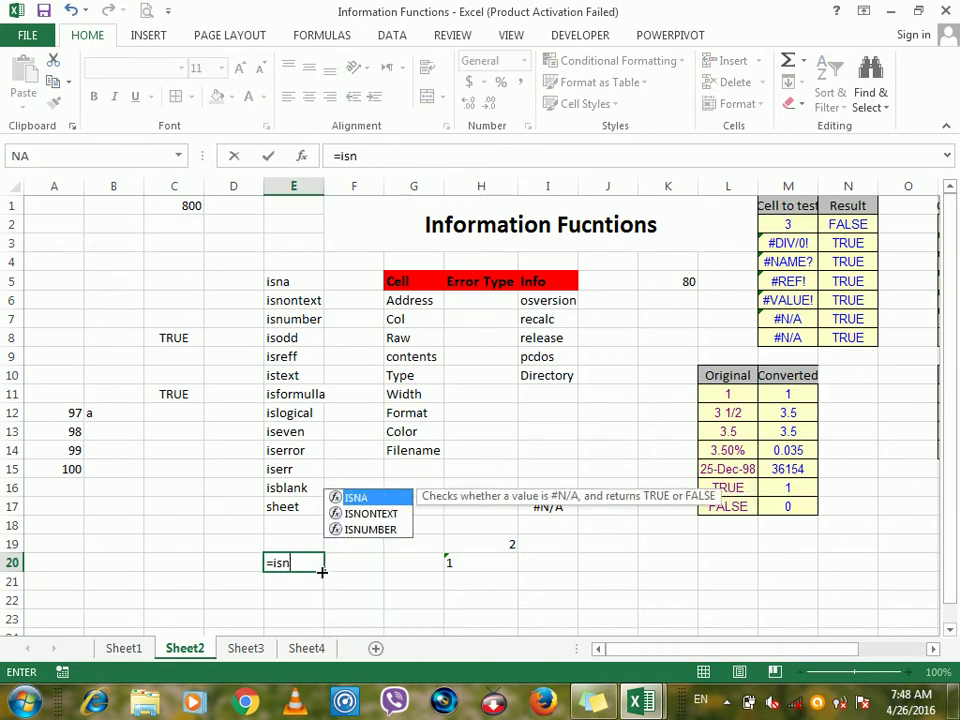
type("umber(")
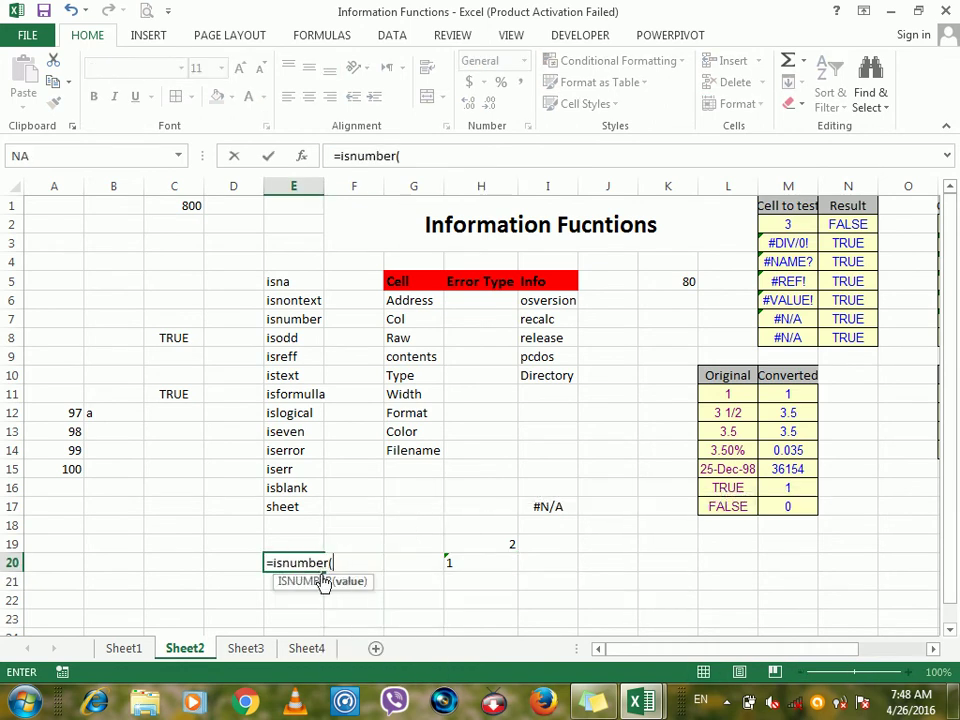
left_click(453, 565)
key("Return")
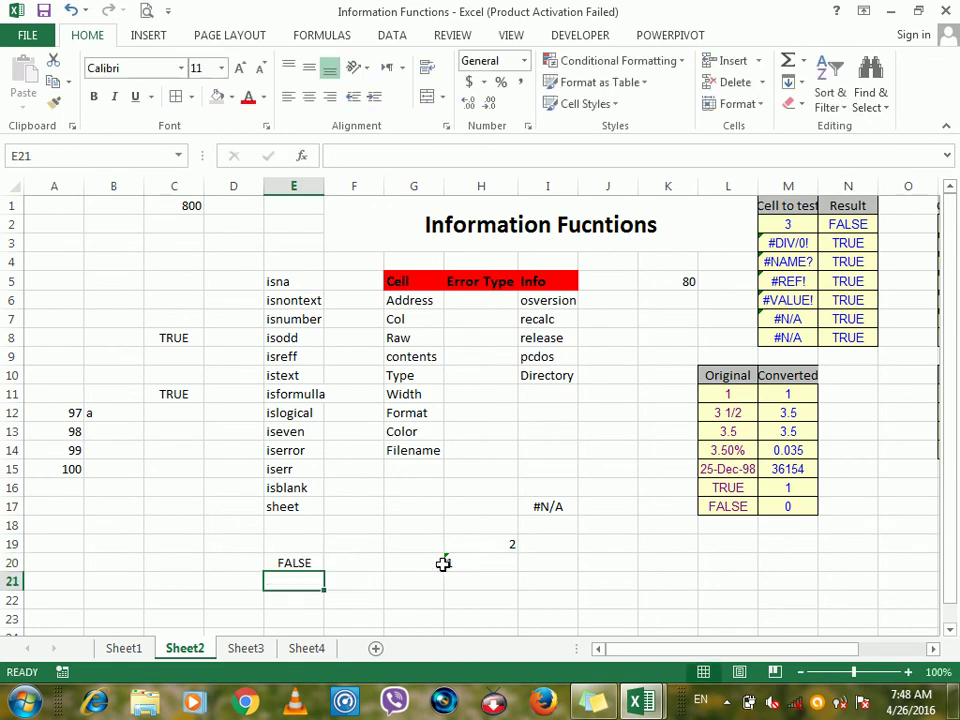
left_click(275, 562)
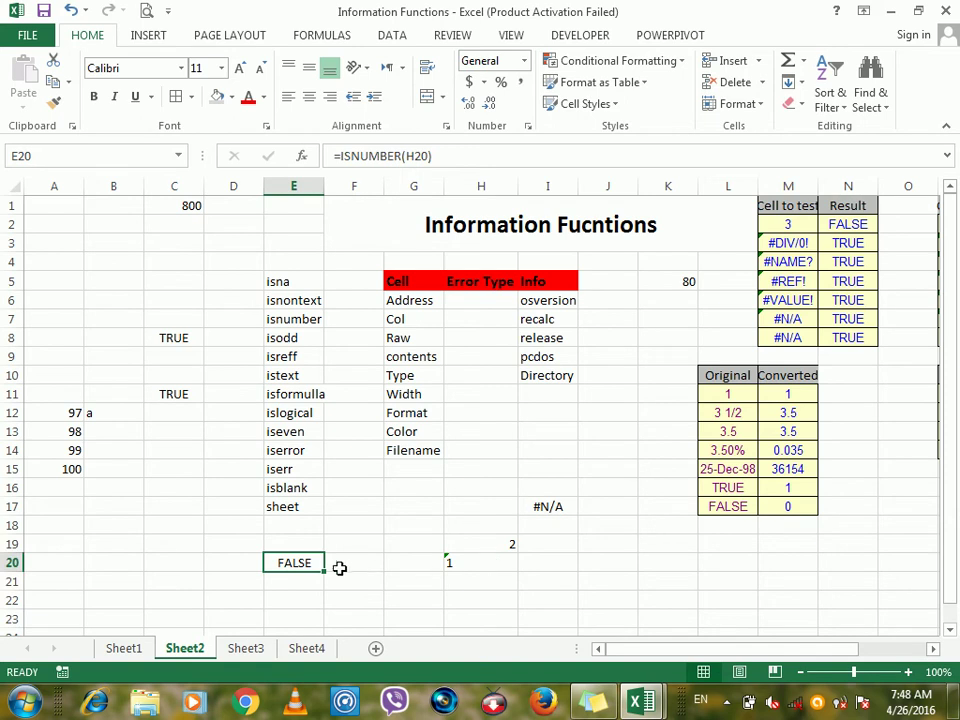
Fill the text-stored number in H20 down to H25 as the series 1 to 6
left_click(449, 559)
left_click(427, 562)
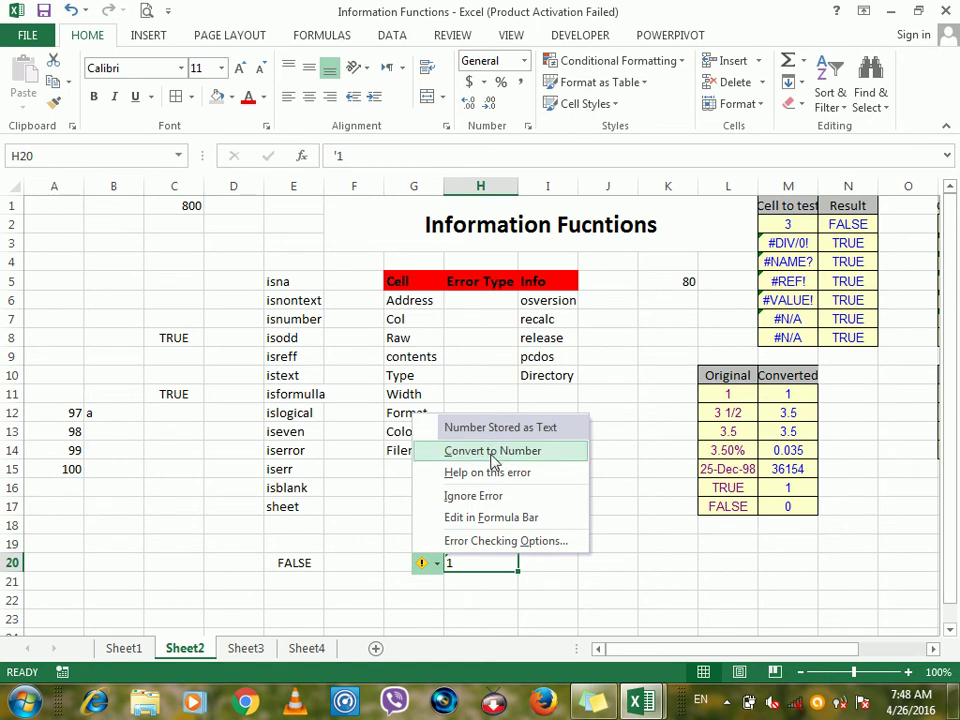
left_click(630, 466)
left_click(496, 557)
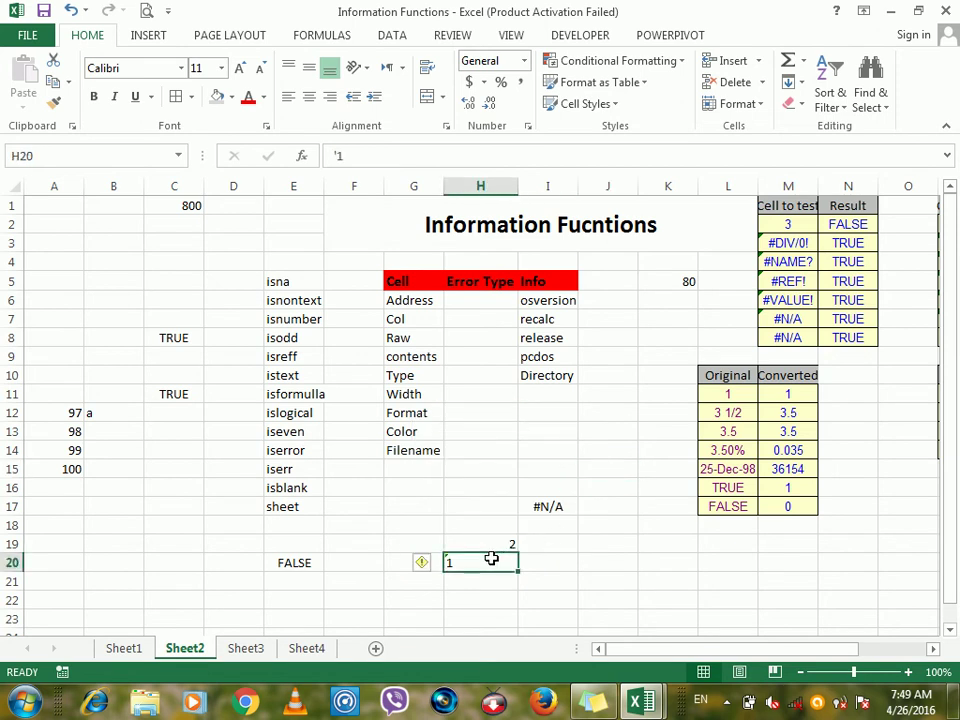
left_click_drag(519, 572, 497, 650)
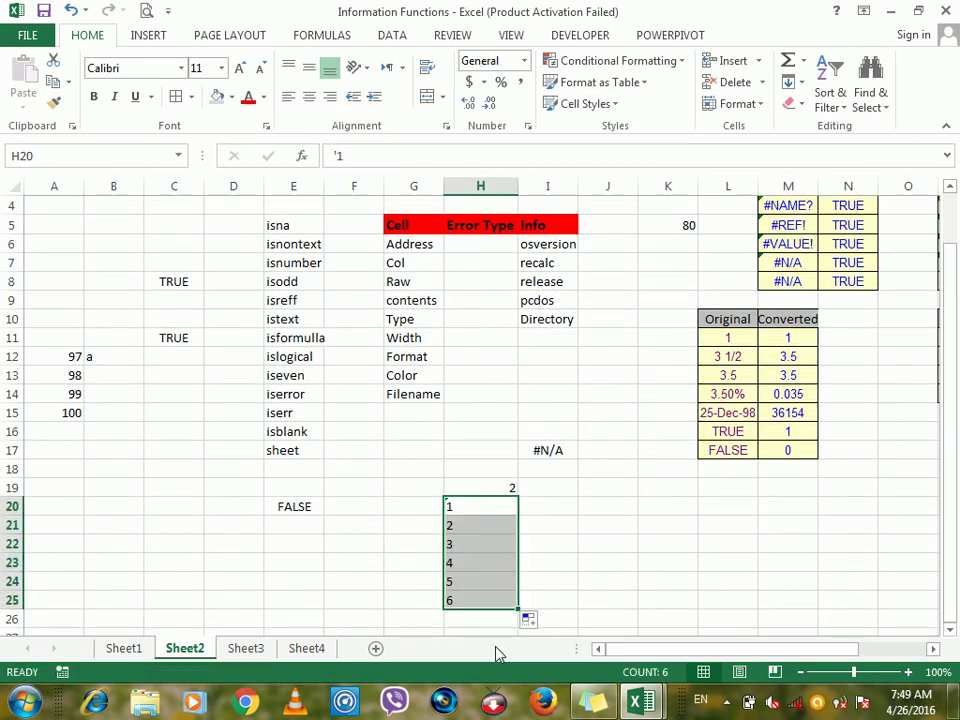
Convert the text-stored number in H20 to a real number and check the ISNUMBER formula in E20
left_click(452, 510)
left_click(432, 507)
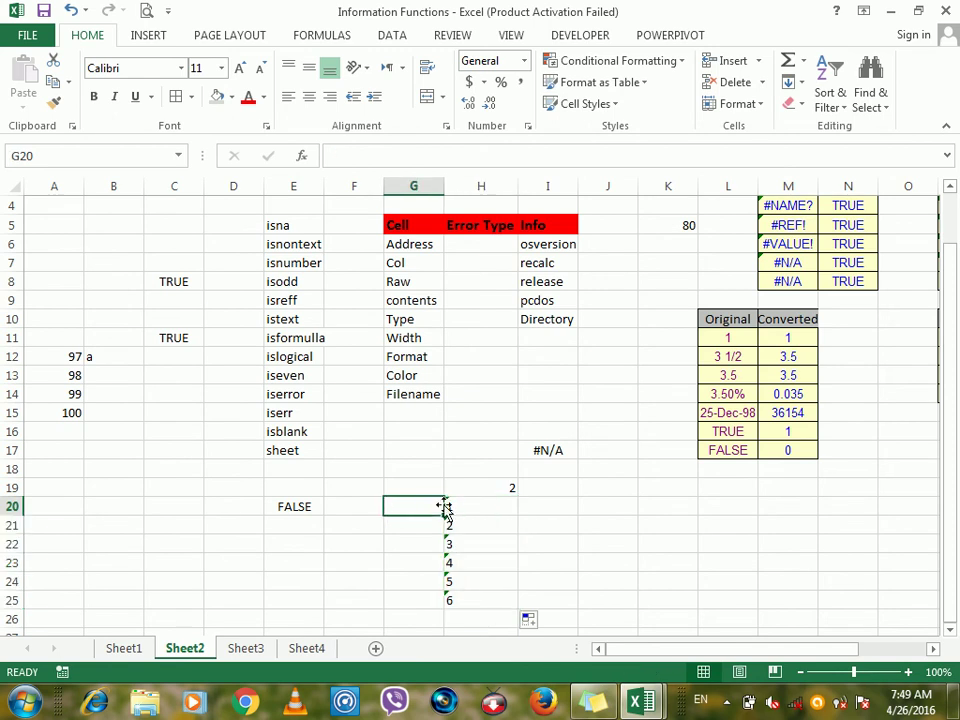
left_click(455, 508)
left_click(427, 509)
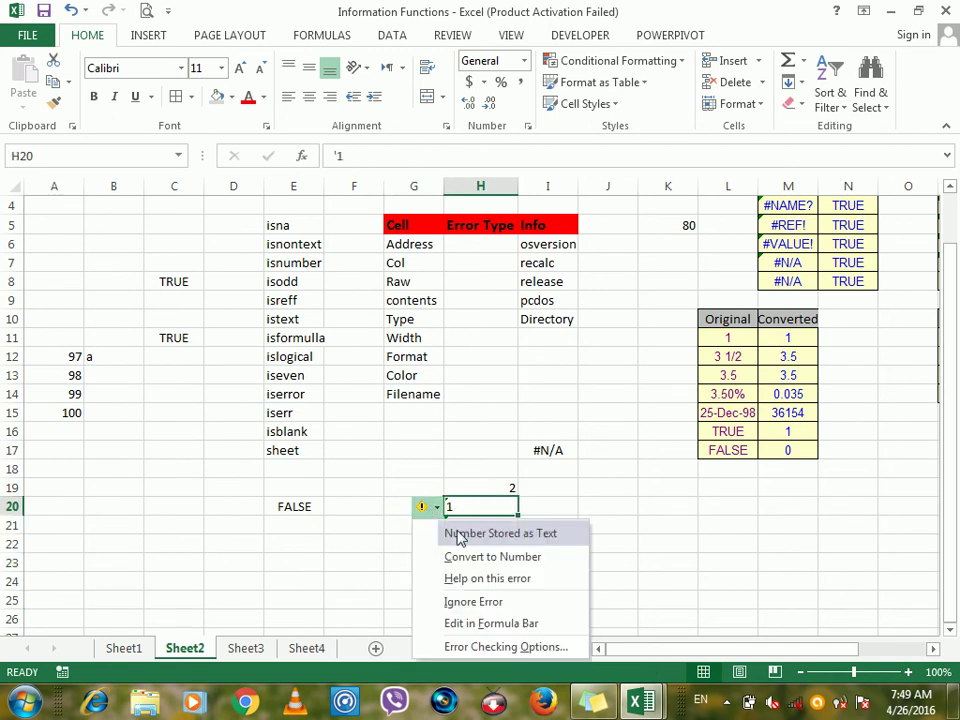
key("Escape")
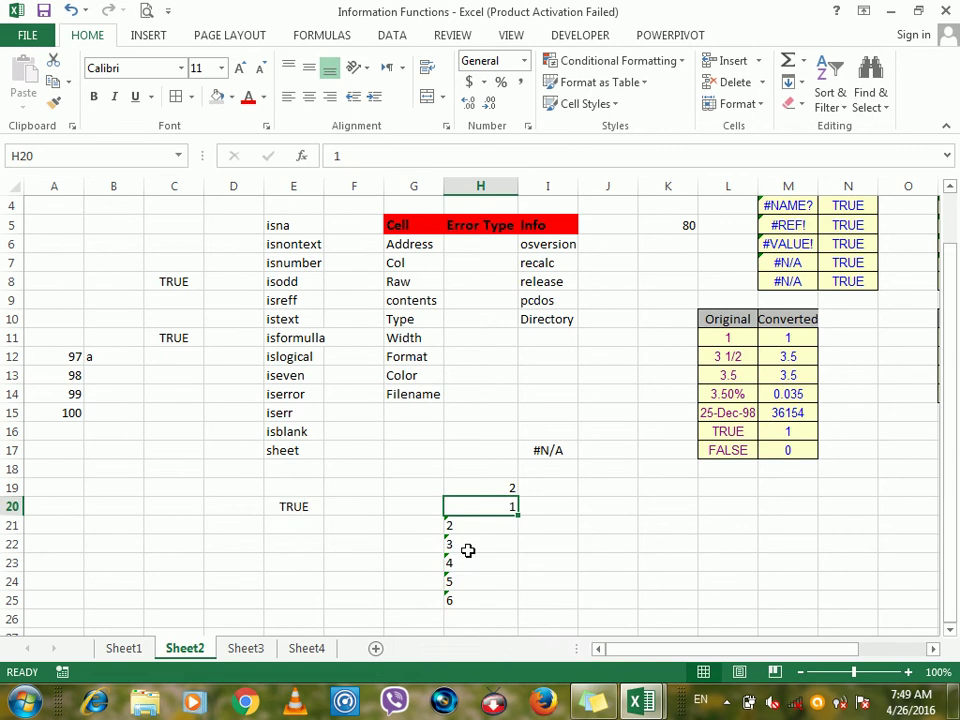
left_click(291, 505)
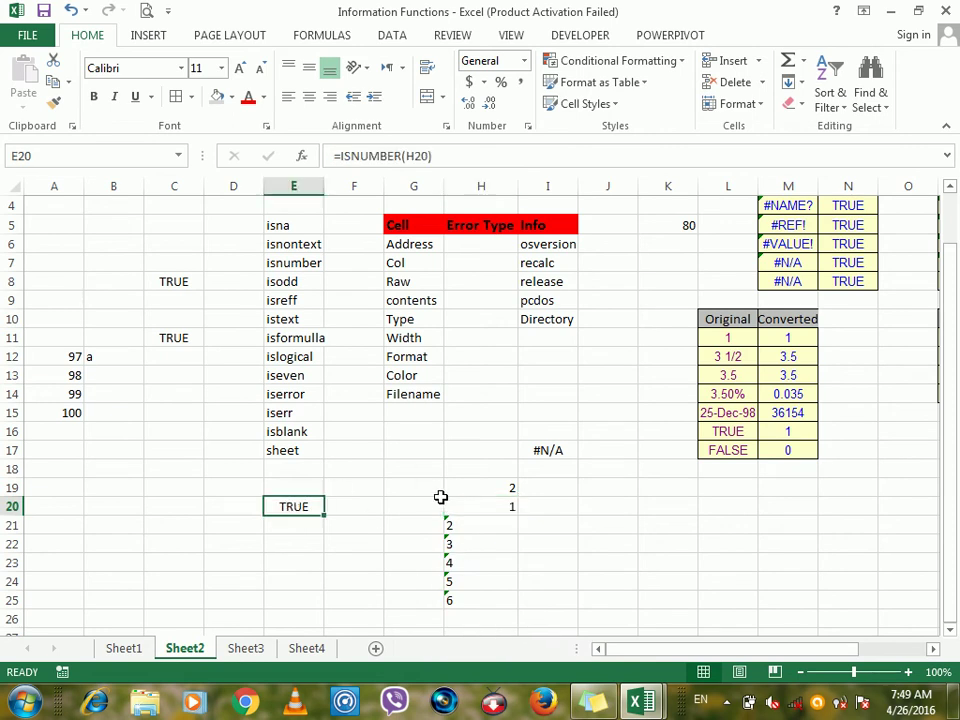
Enter the formula =ISEVEN(A12) in cell C16
left_click(157, 430)
type("=ise")
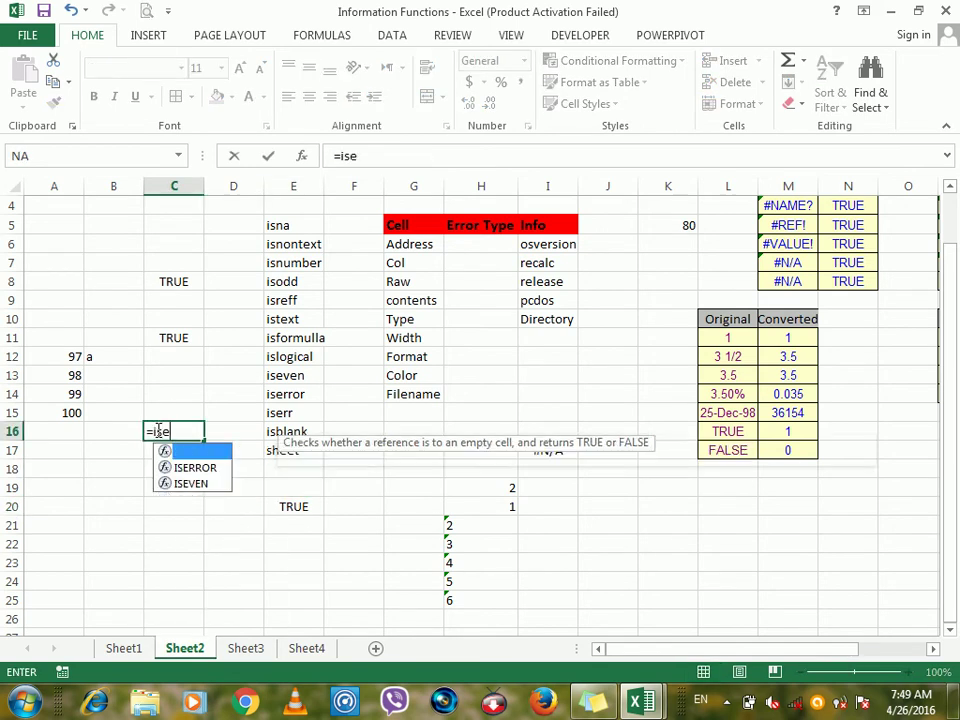
type("ven(")
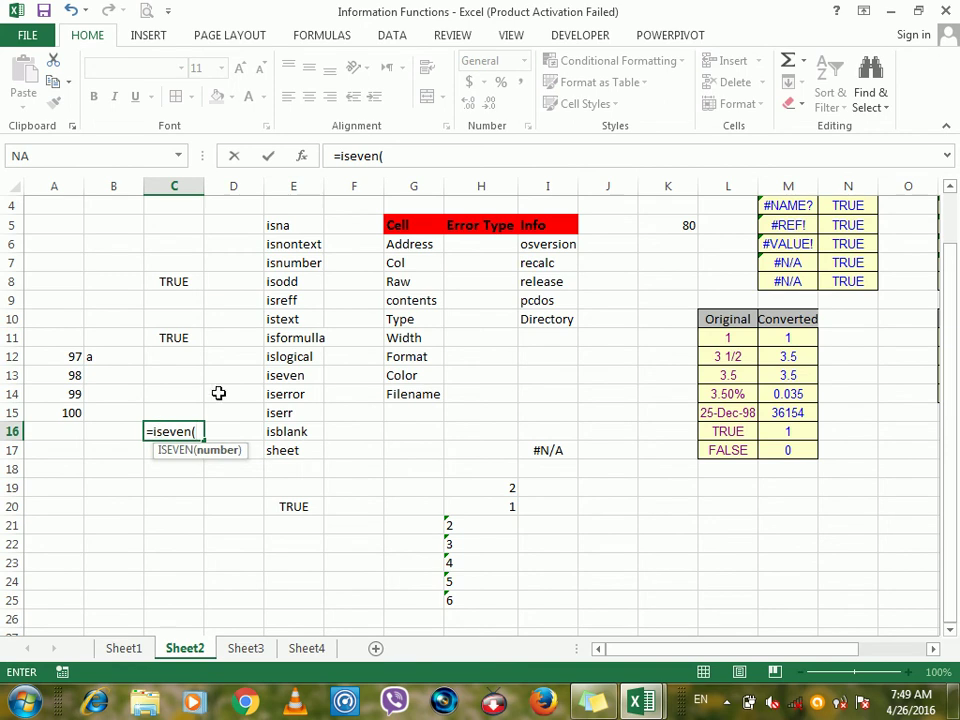
left_click(73, 358)
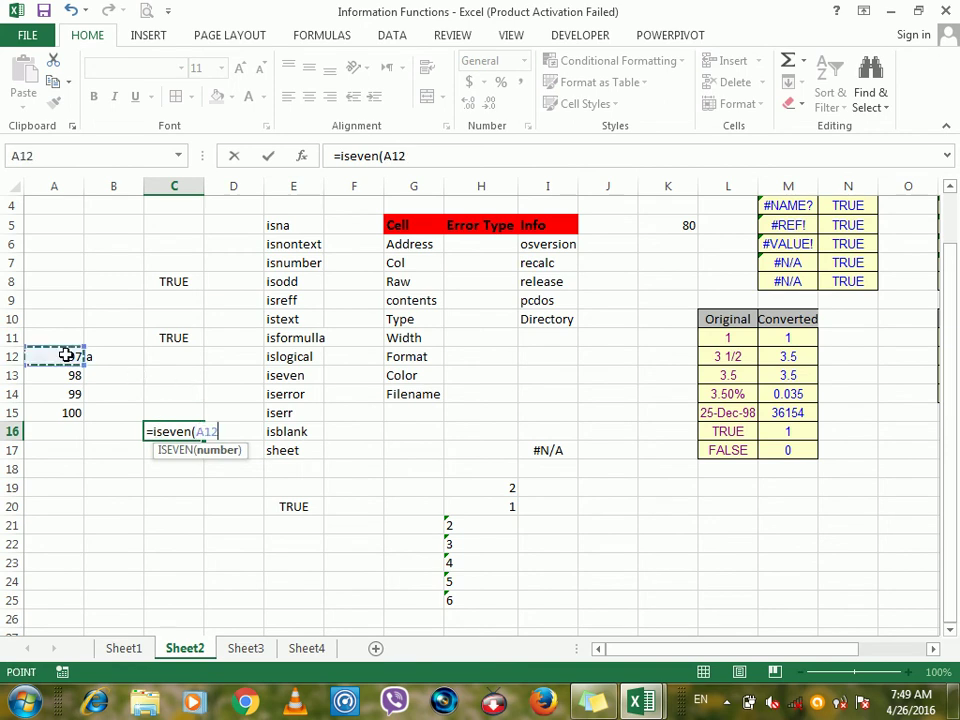
key("Return")
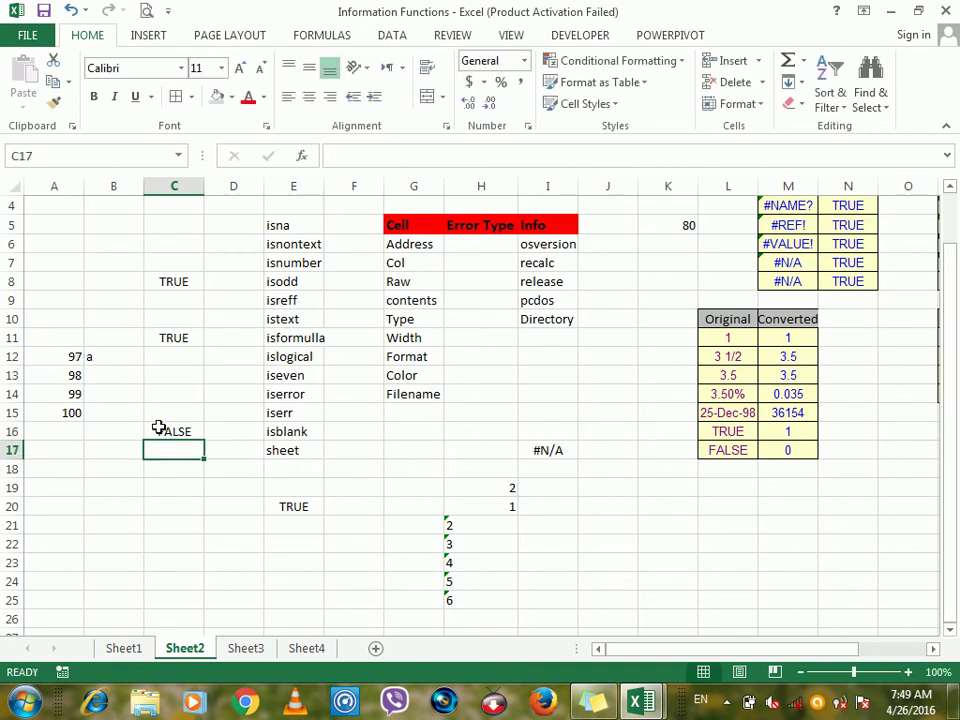
Change the value in A12 to 98 to retest the ISEVEN formula
left_click(74, 357)
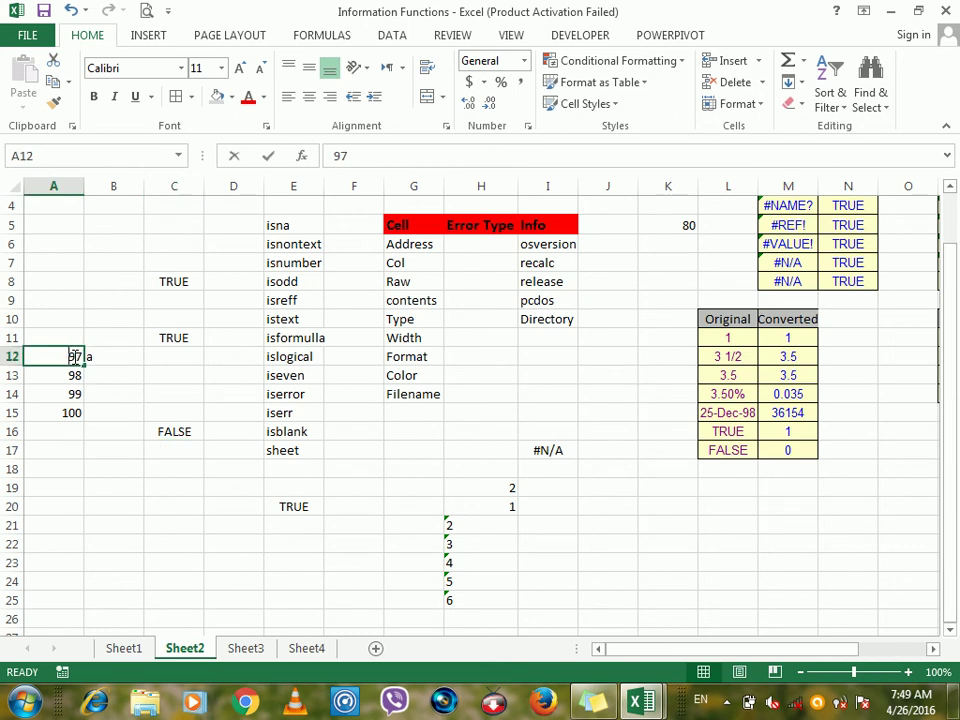
type("98")
key("Return")
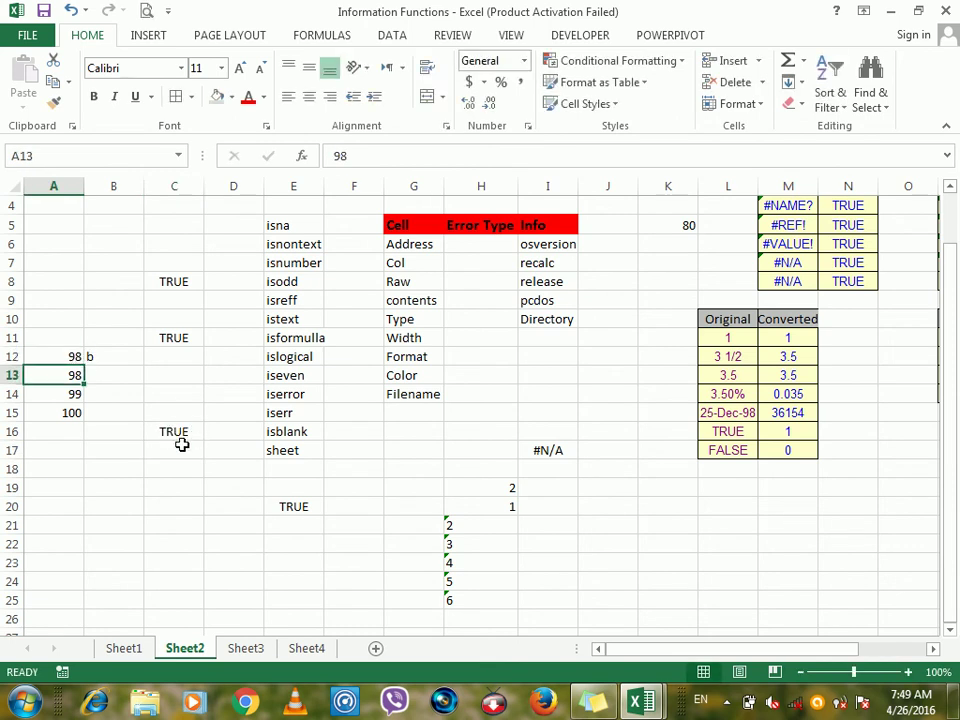
Test the #N/A cell with the formula =ISERROR(I17) in cell C14
left_click(270, 413)
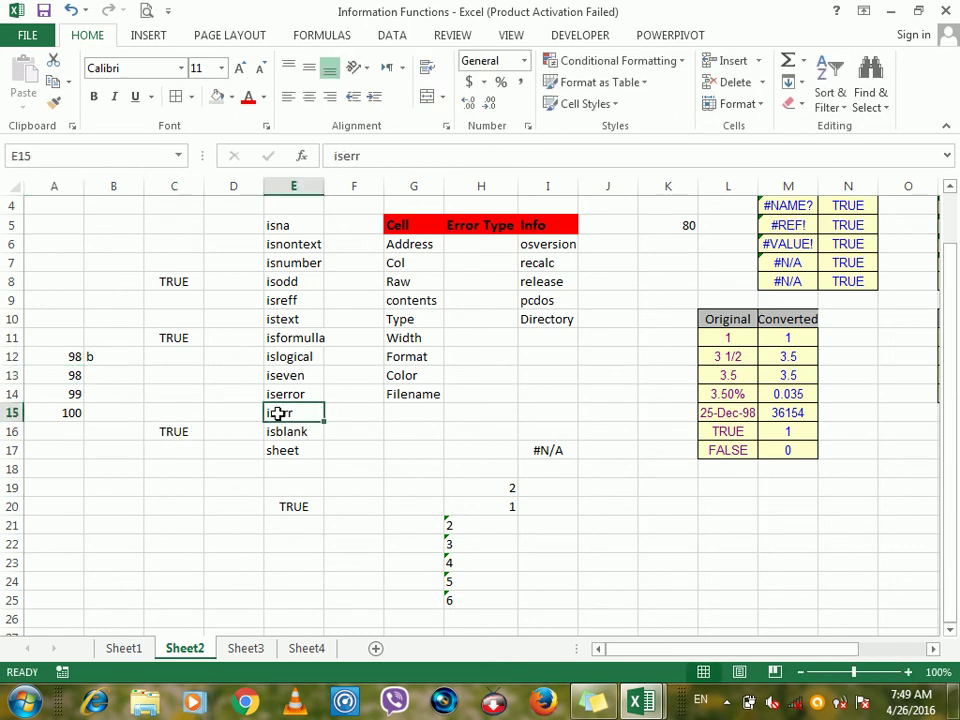
left_click(285, 395)
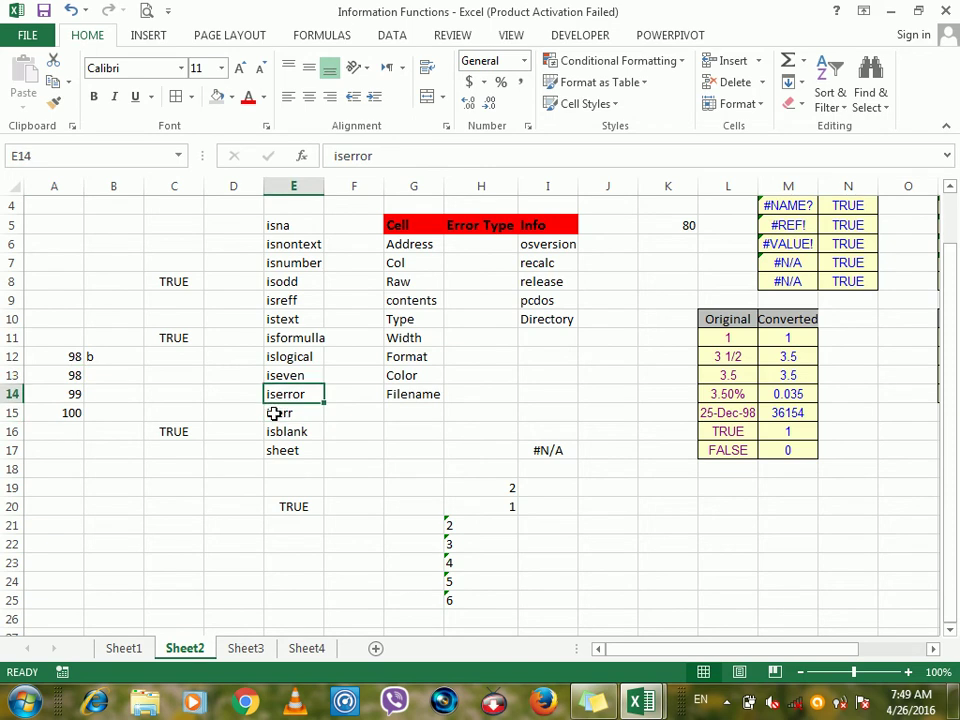
left_click(174, 393)
type("=is")
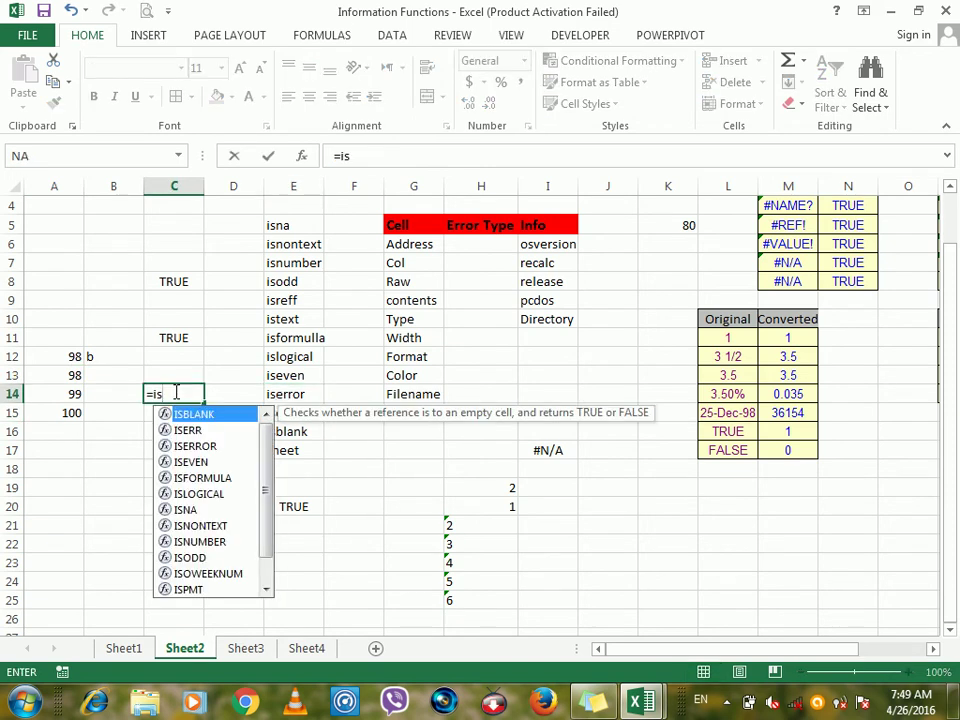
type("error(")
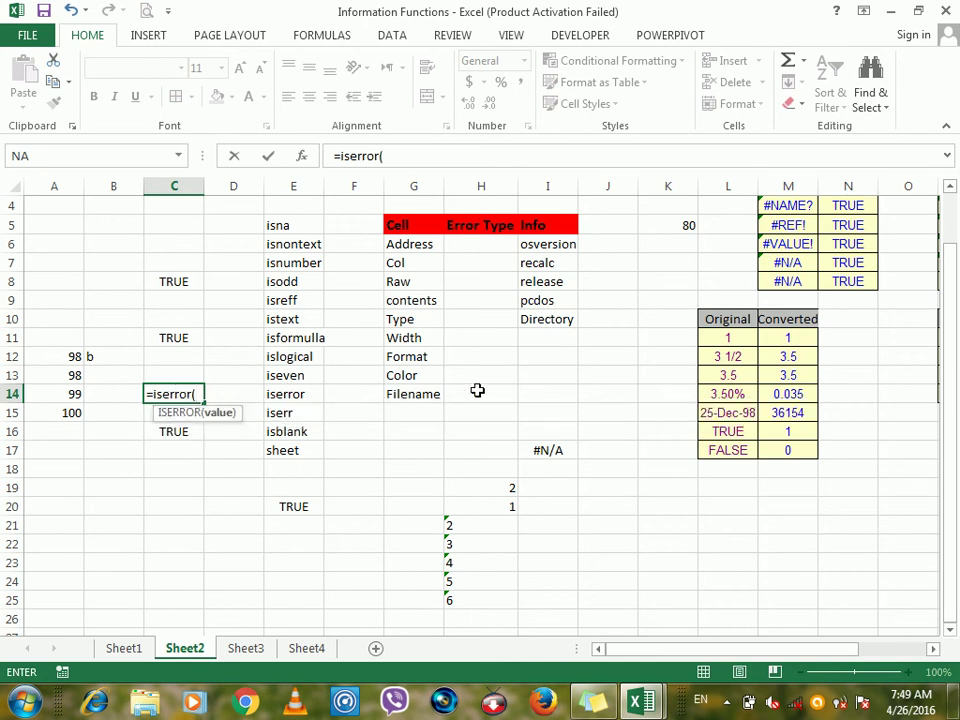
left_click(540, 452)
key("Return")
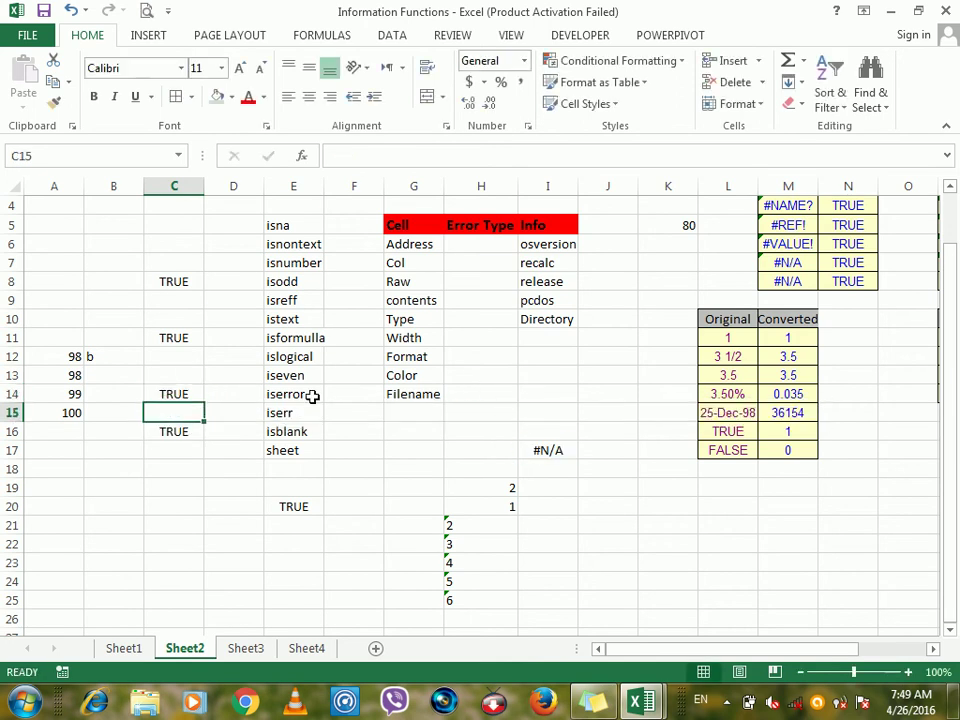
left_click(174, 392)
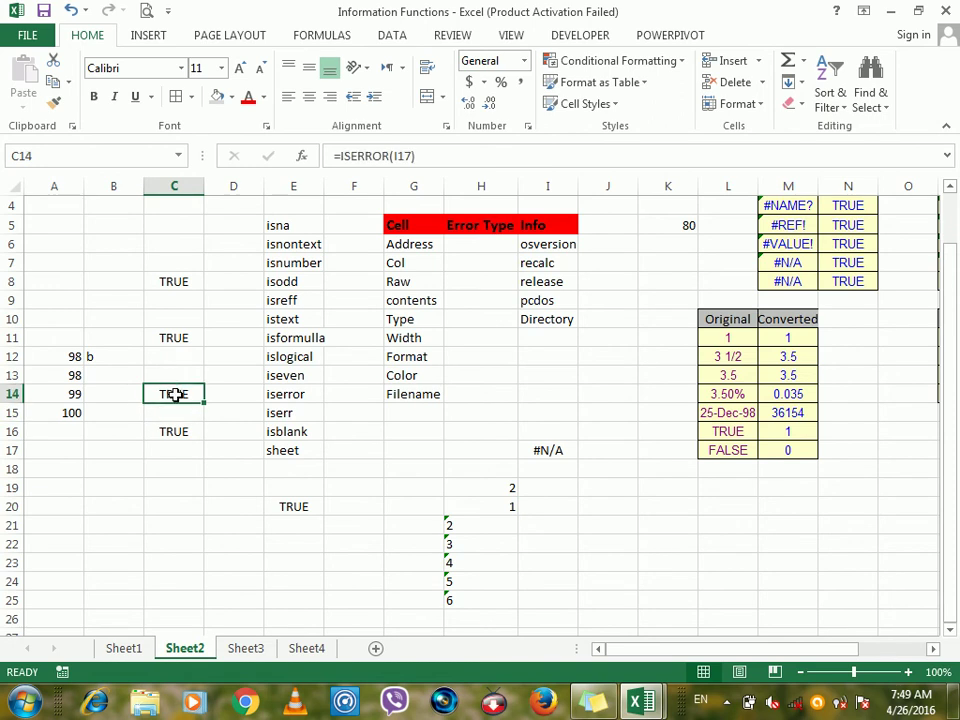
Enter the formula =ISERR(I17) in cell C15 to test the same #N/A cell
left_click(183, 414)
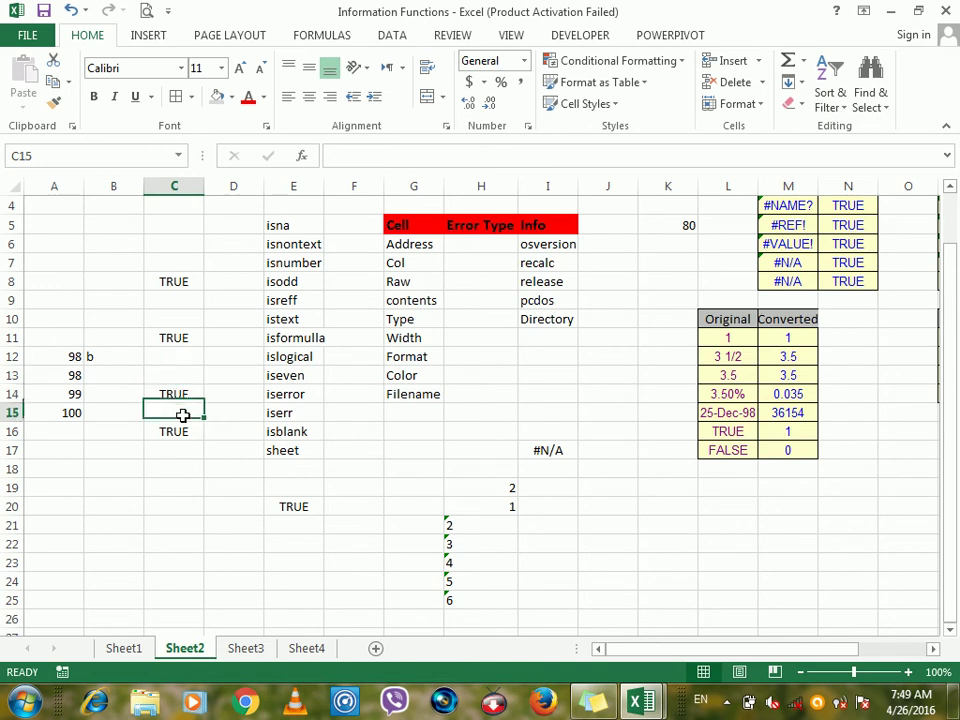
type("=iserr(")
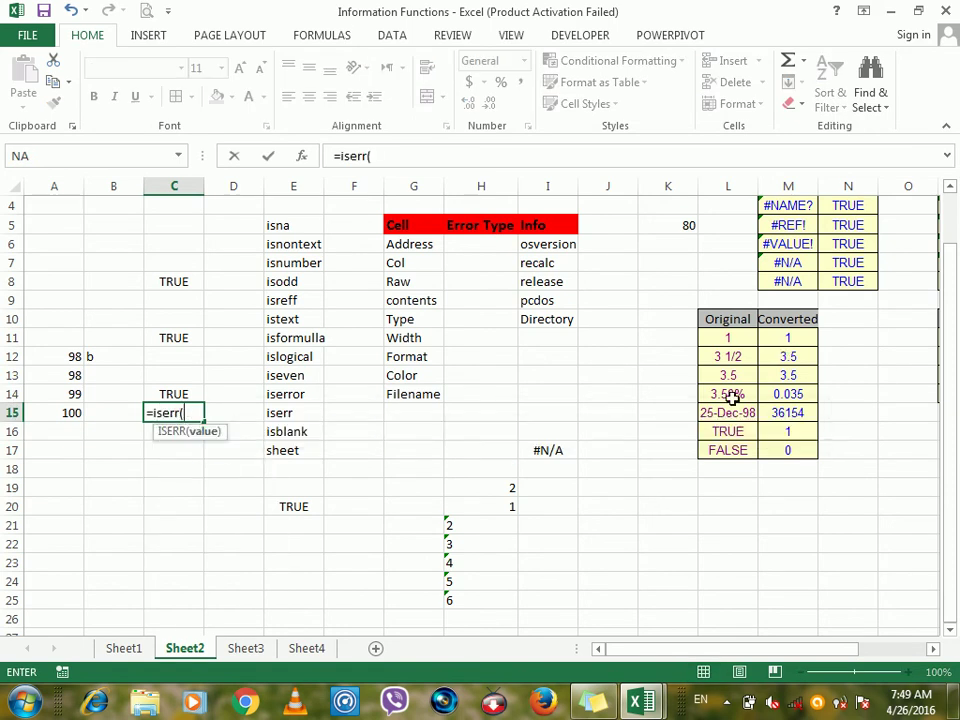
left_click(556, 451)
key("Return")
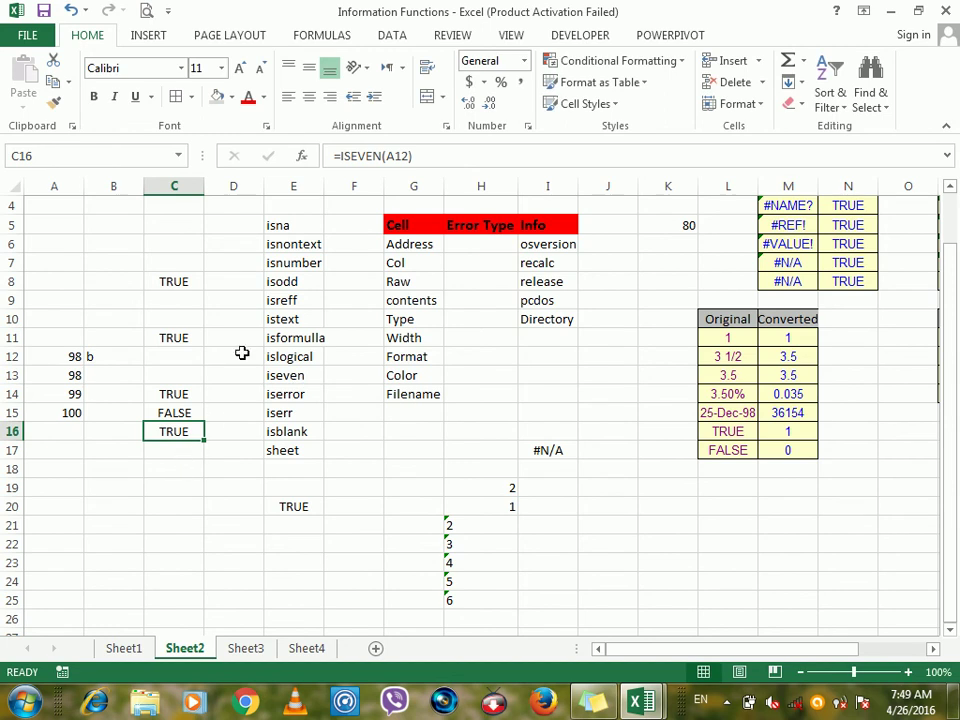
Review the list of information functions in E5:E17 and the Cell, Error Type and Info columns beside it
left_click_drag(306, 238, 289, 444)
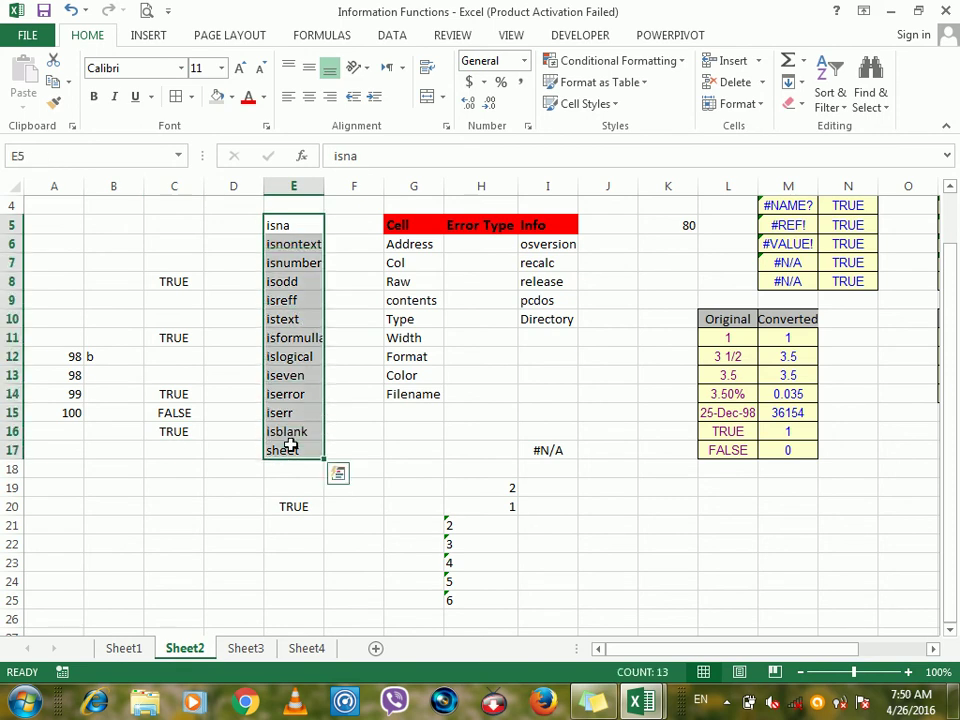
left_click(397, 426)
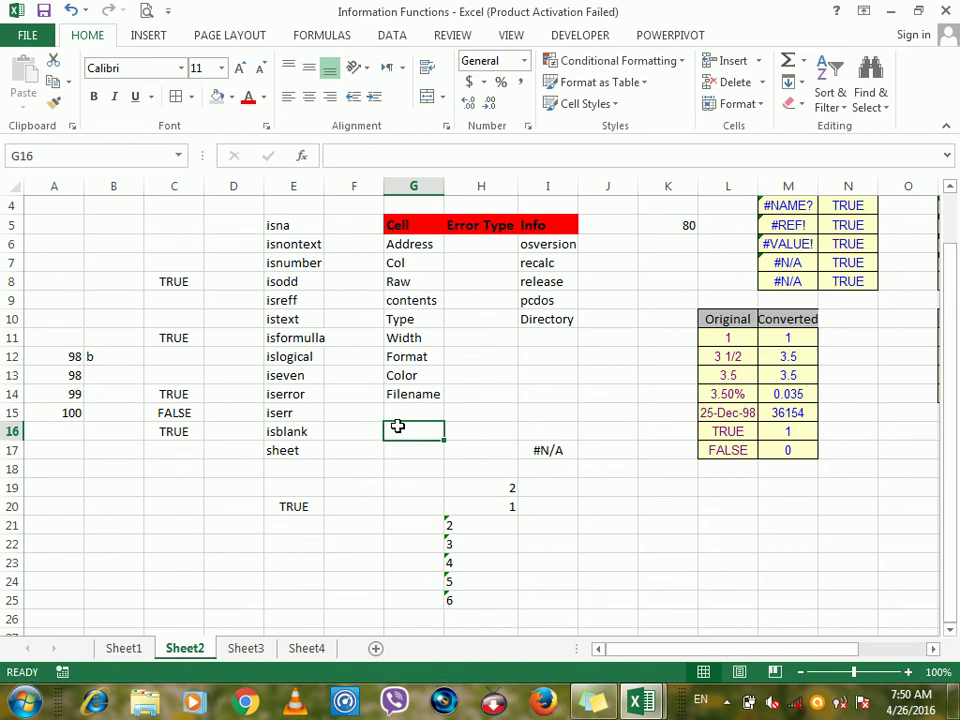
left_click(332, 426)
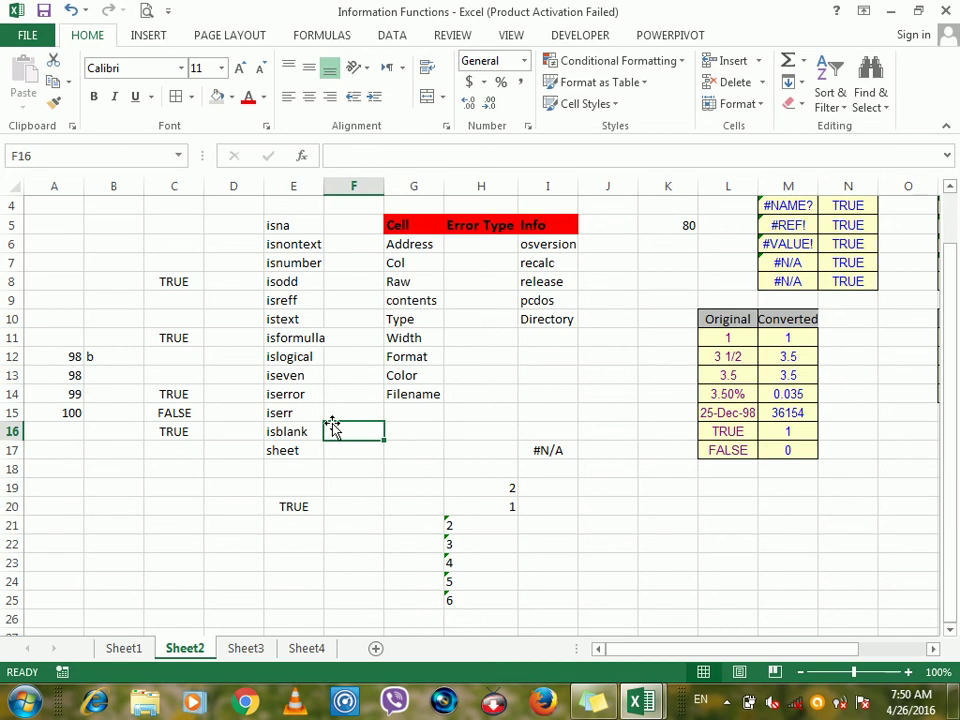
left_click(402, 223)
left_click(490, 208)
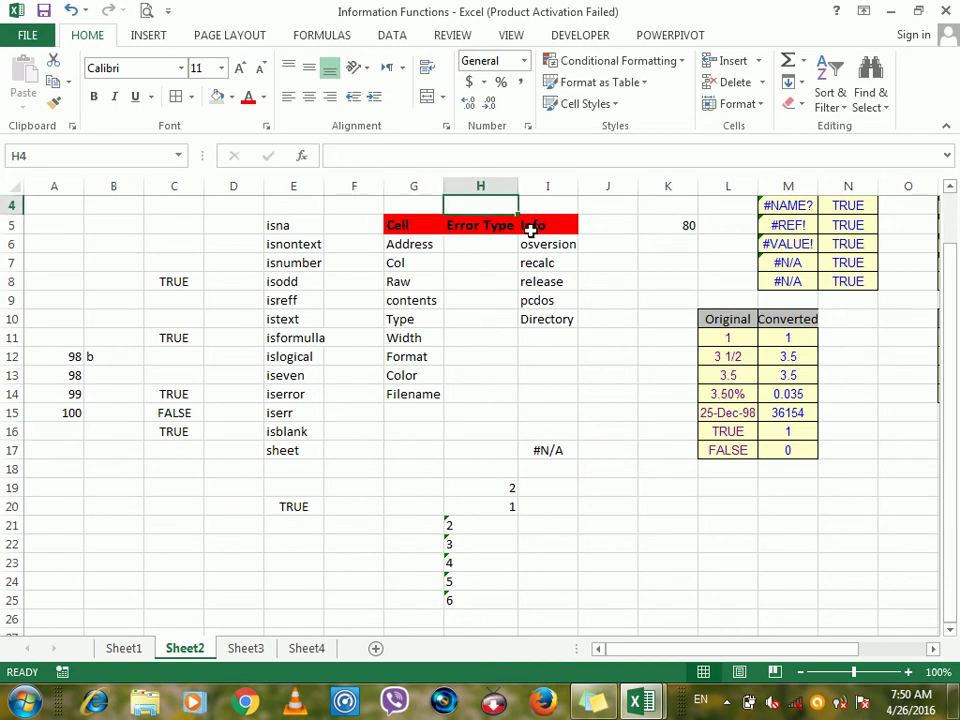
left_click(527, 229)
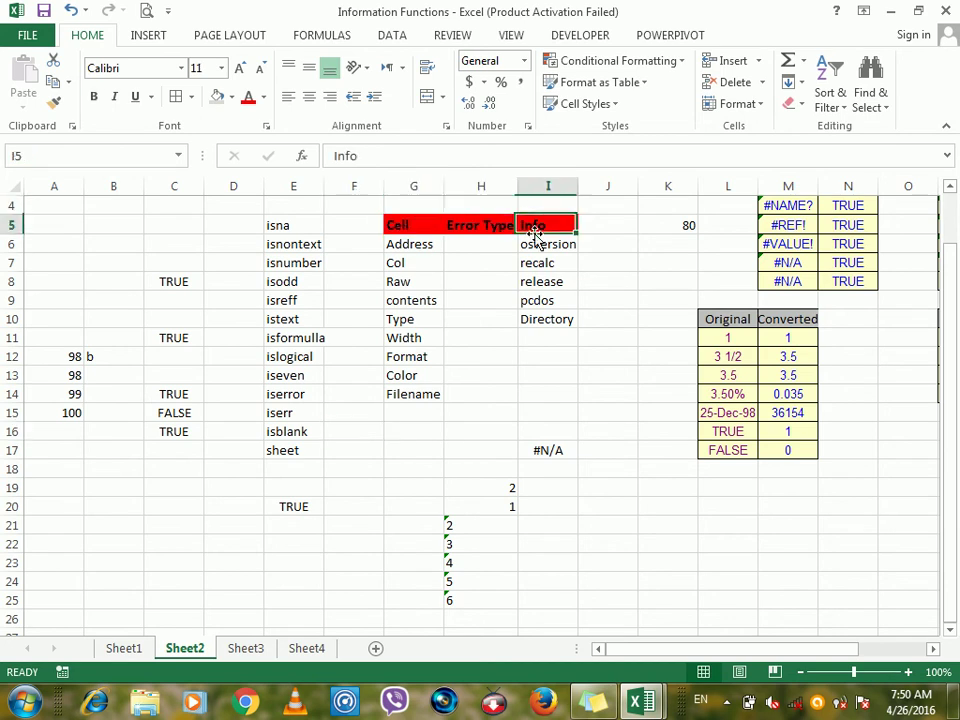
left_click(598, 392)
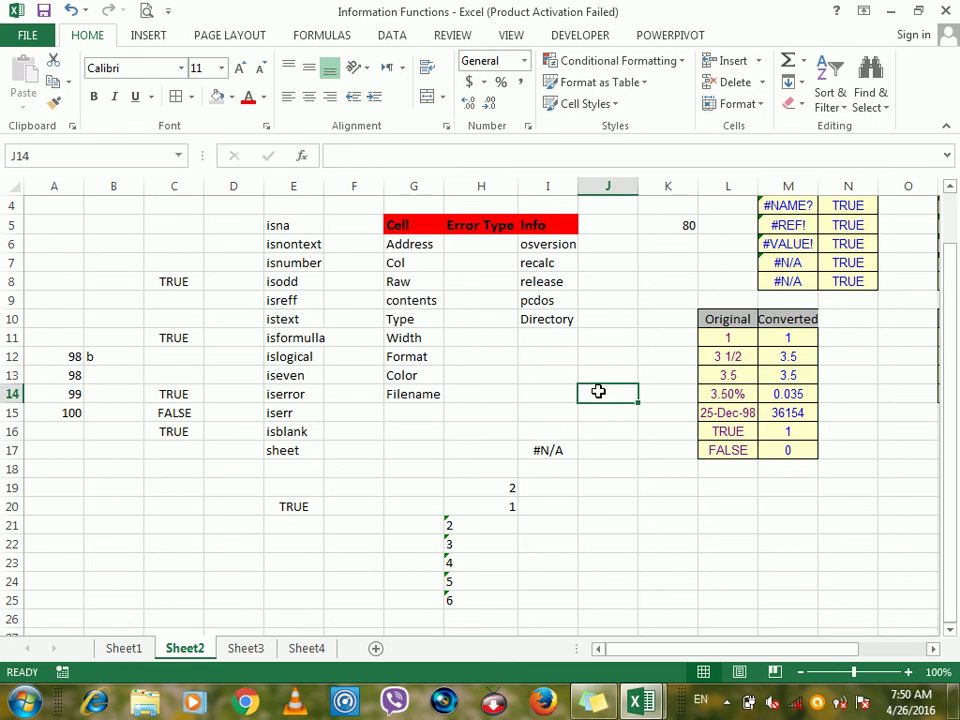
left_click(484, 336)
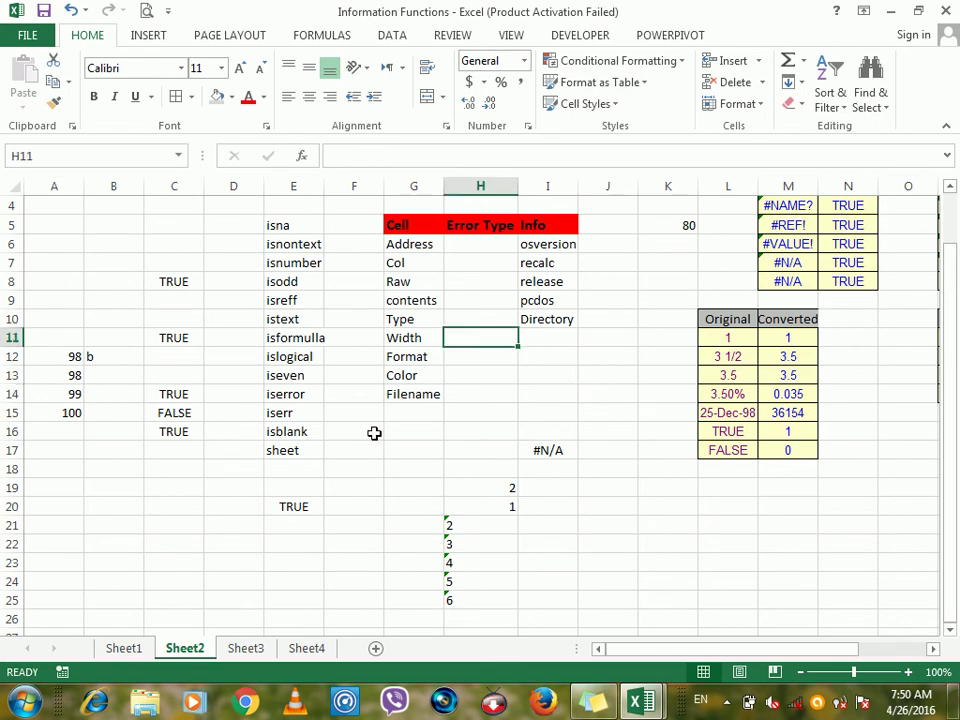
left_click(367, 490)
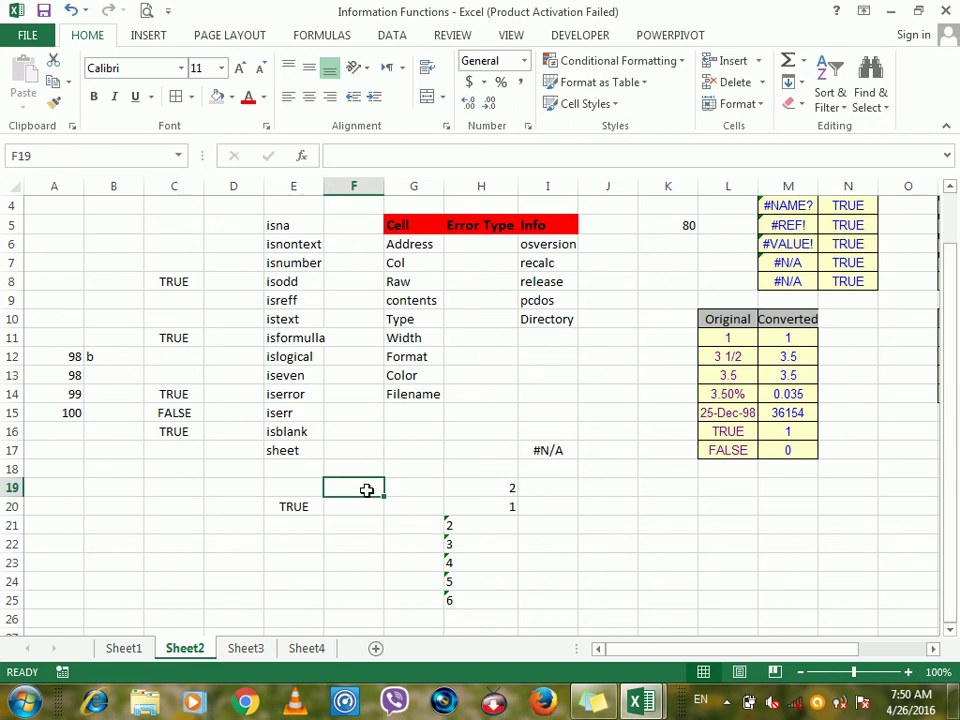
left_click(407, 264)
left_click(642, 476)
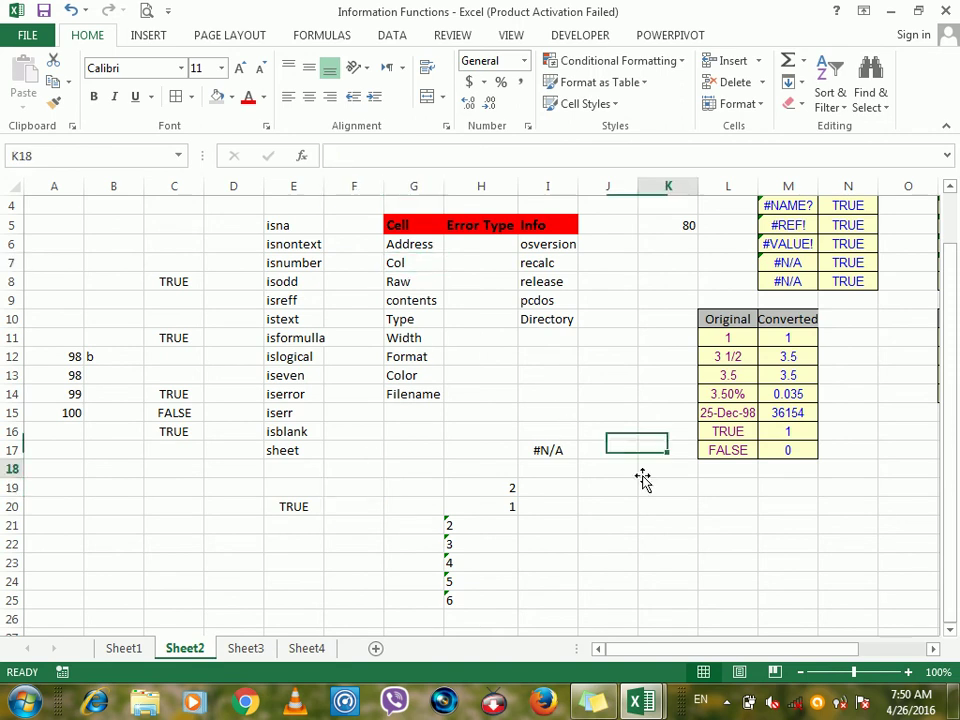
Enter the formula =CELL("Address") in cell F22 and check its result
left_click(417, 225)
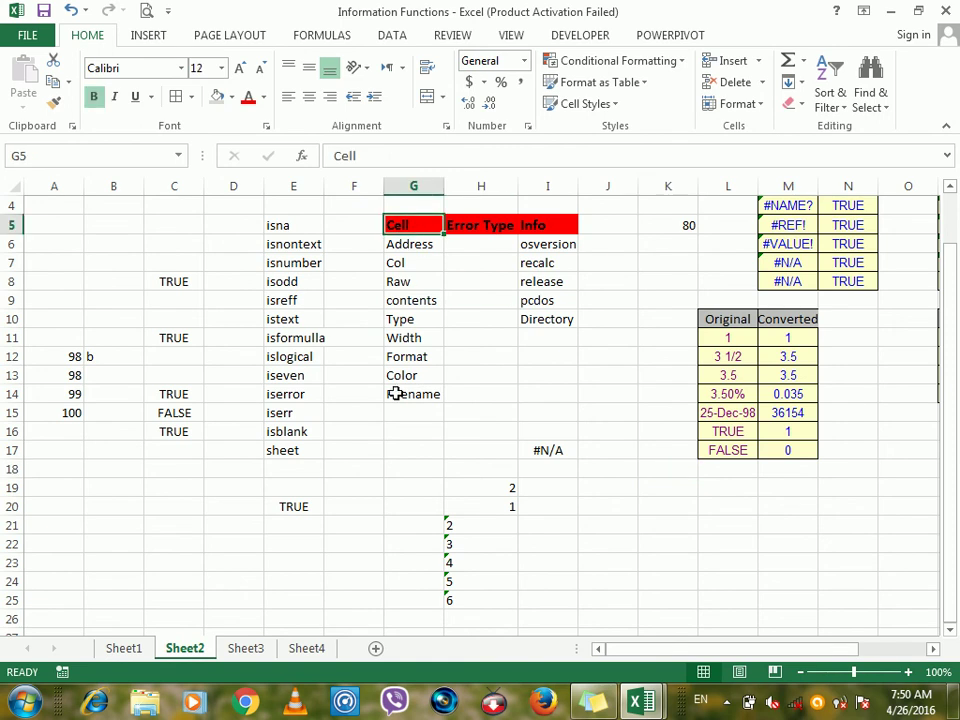
left_click(347, 541)
type("=cell(")
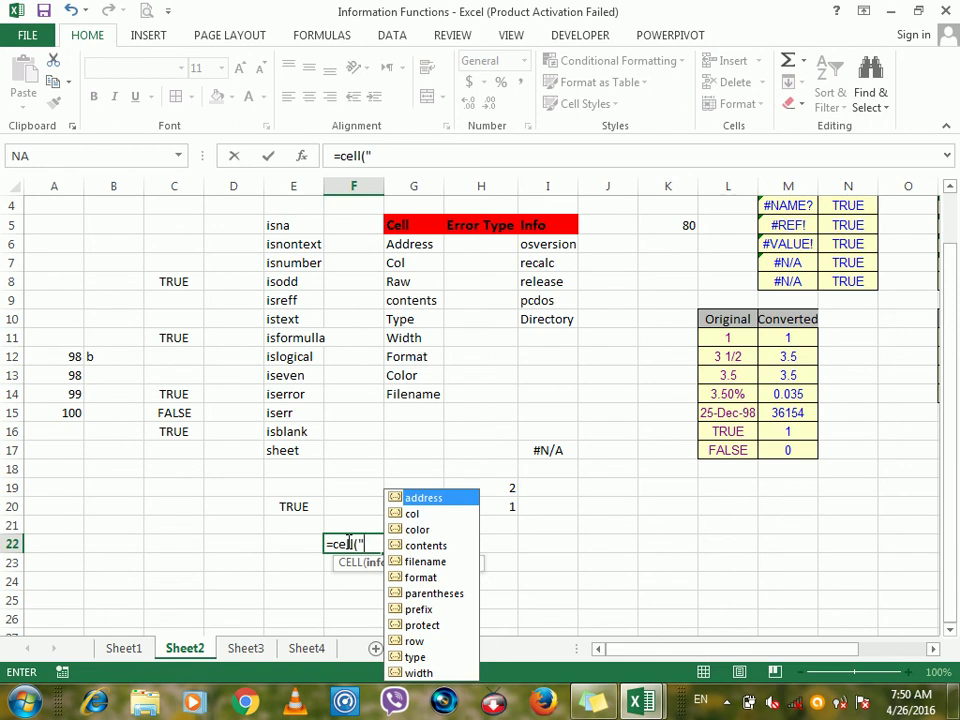
type("\"Address\"")
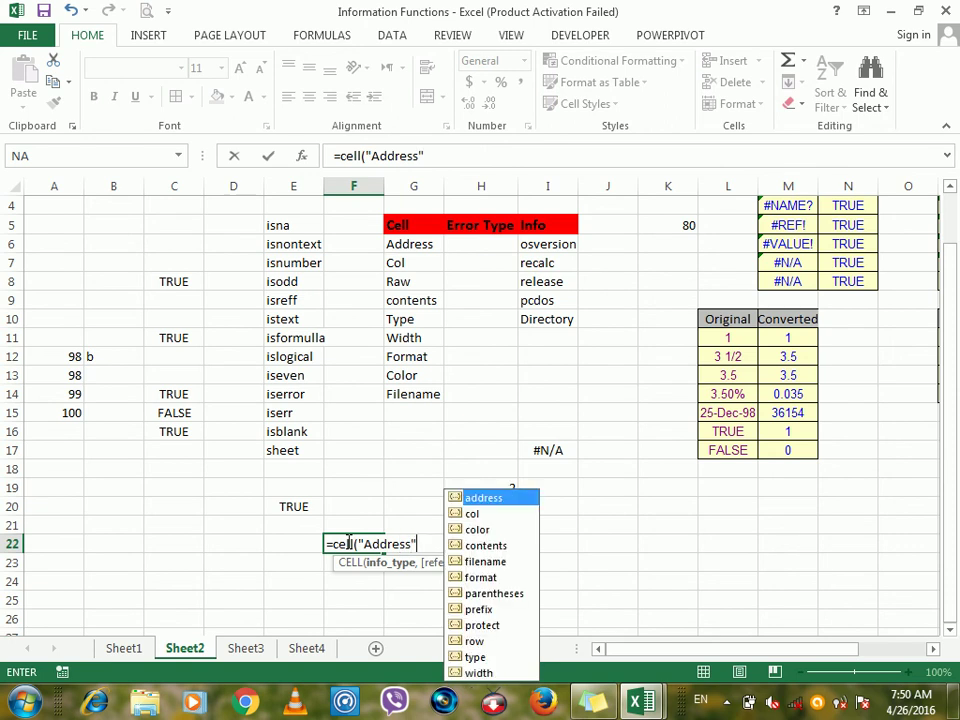
key("Return")
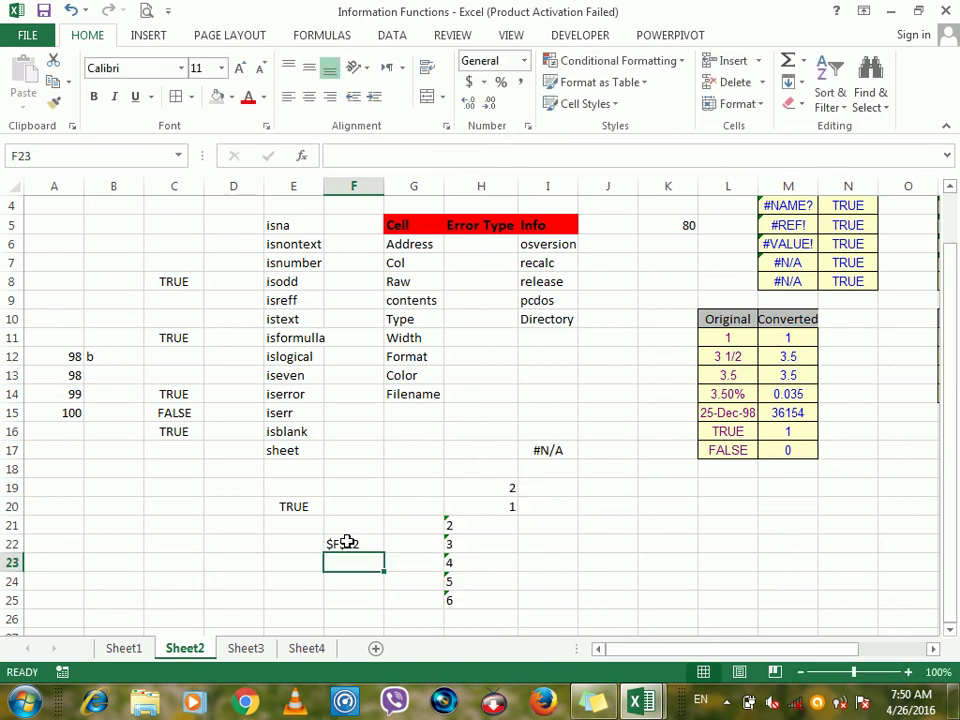
left_click(350, 543)
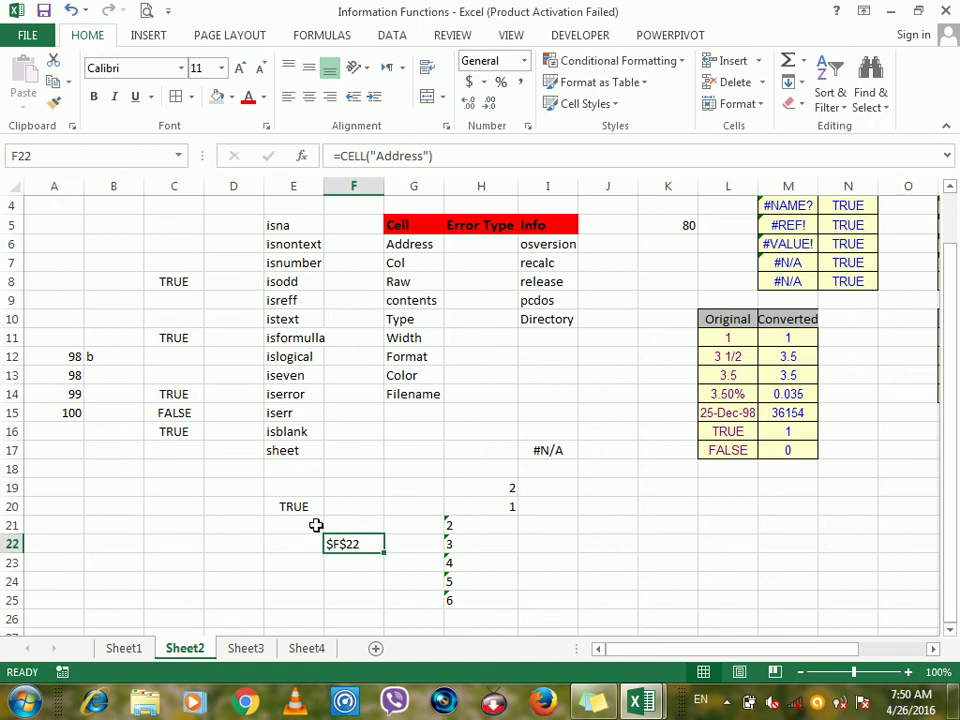
left_click(350, 562)
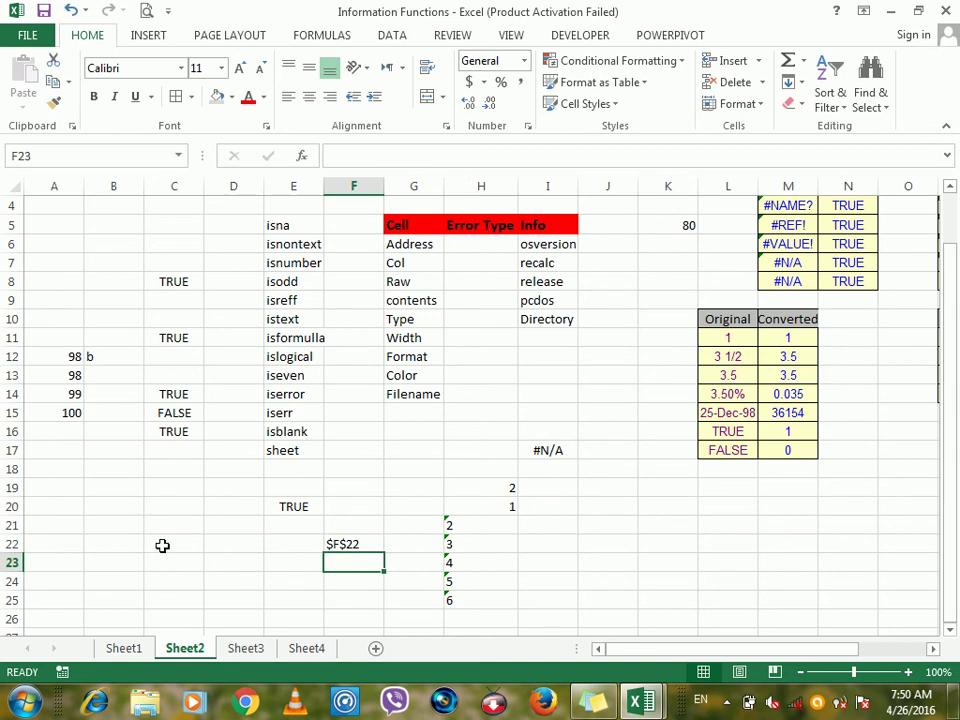
Enter the absolute reference formula =$C$18 in cell C22, accepting the correction of the stray closing bracket
left_click(162, 545)
type("=")
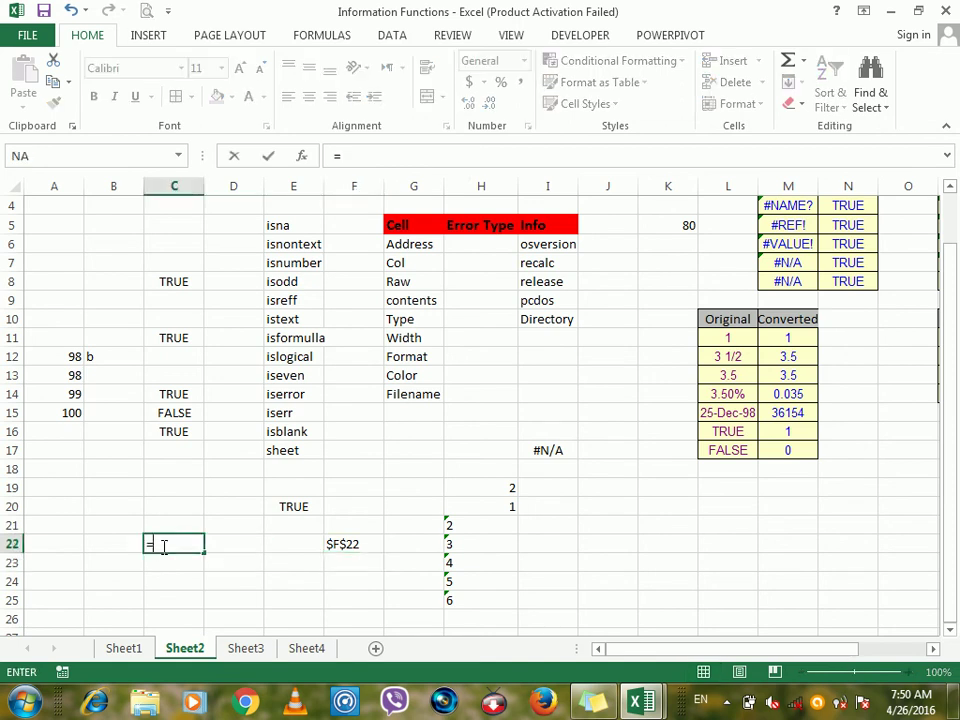
type("$c$")
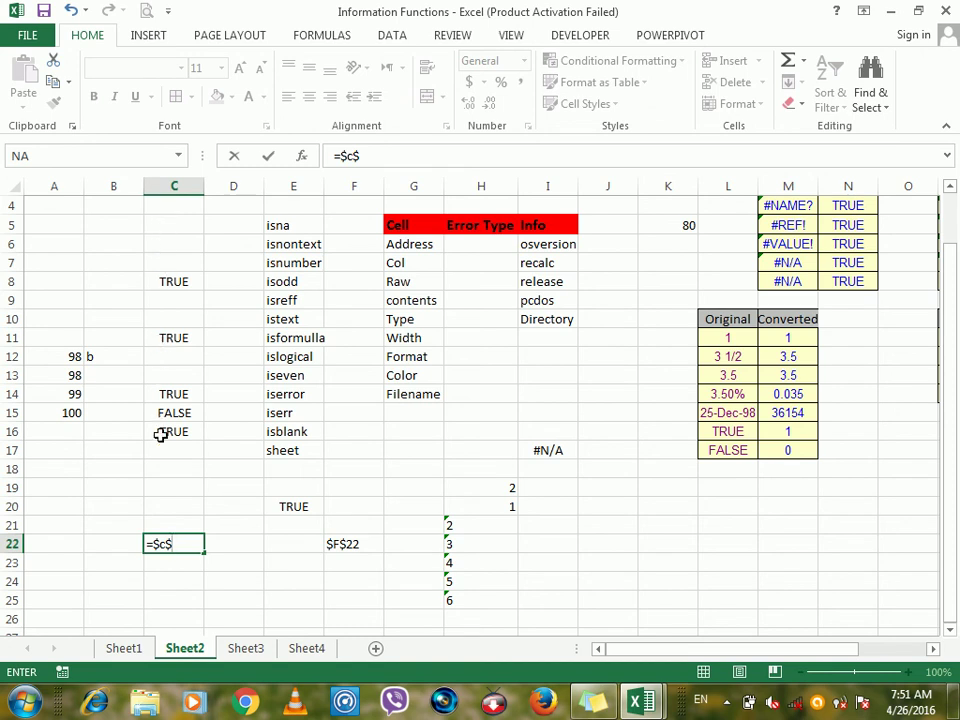
type("18")
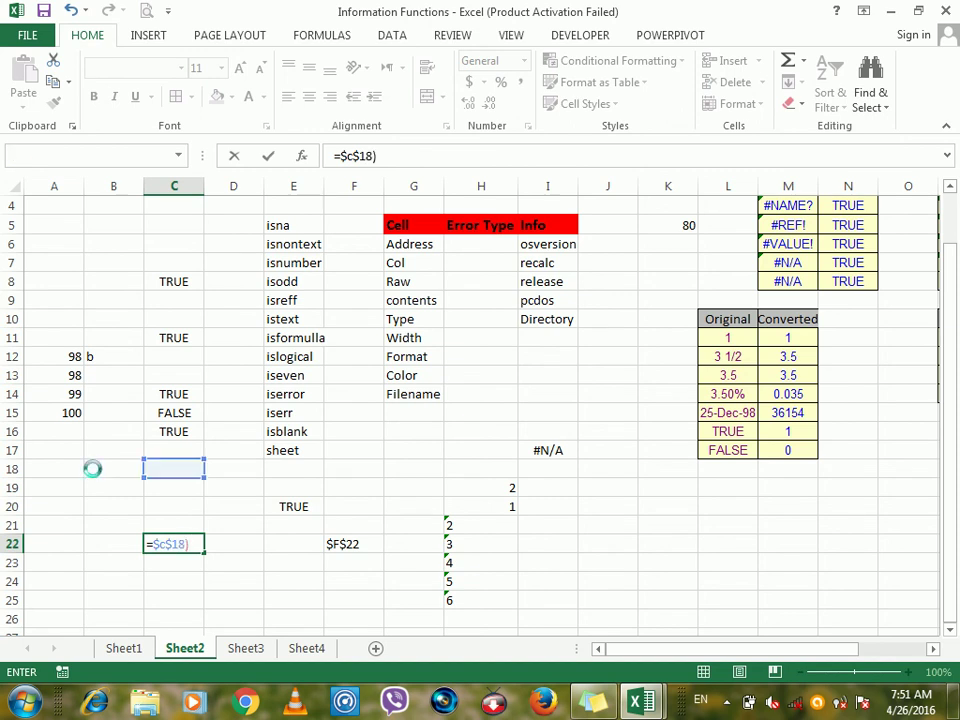
key("Return")
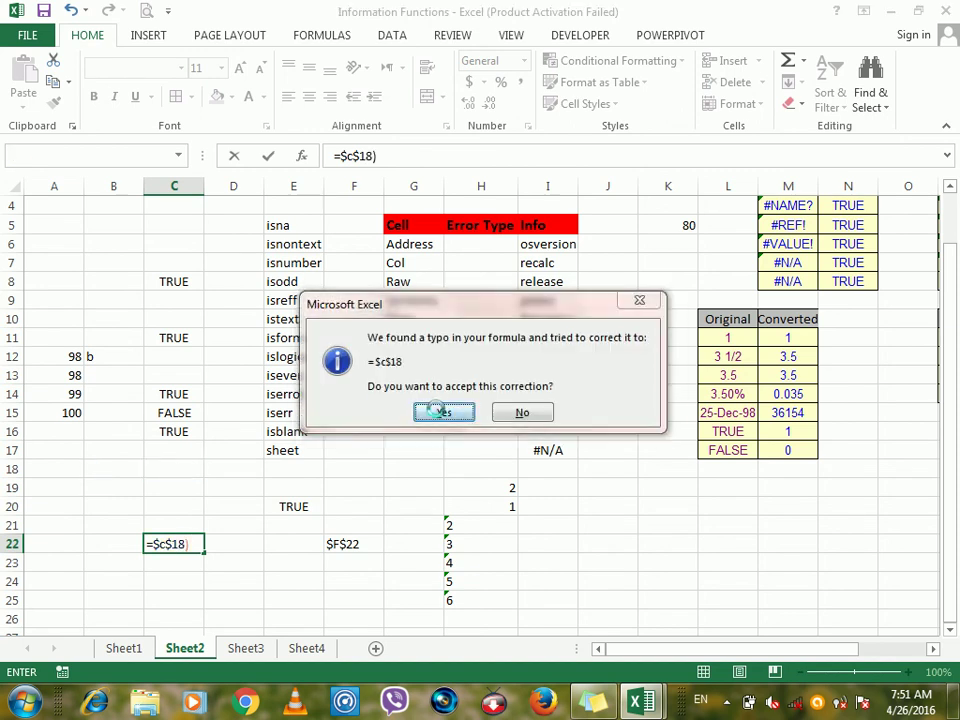
left_click(441, 414)
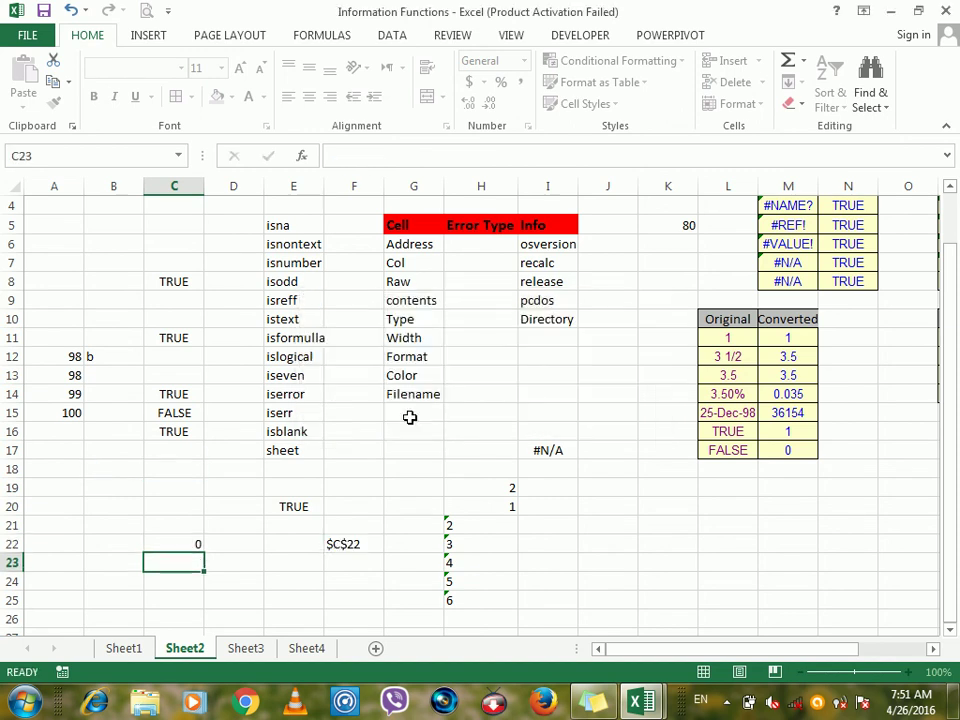
Enter a person's first name in cell C18 and check the formulas in C22 and F22 against it
left_click(175, 452)
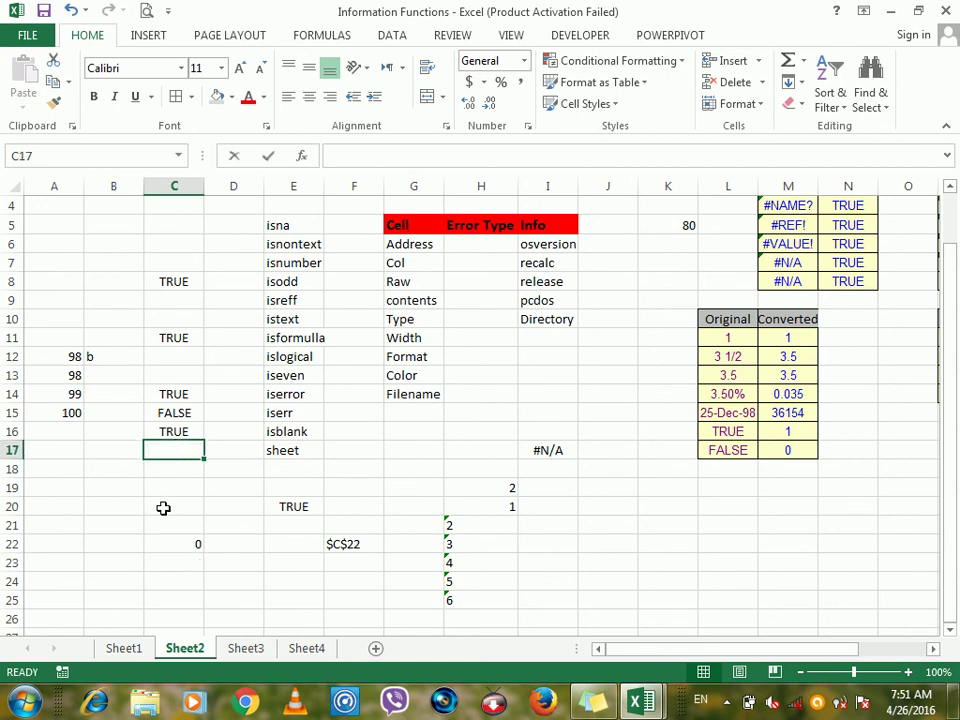
type("Ah")
key("BackSpace")
key("BackSpace")
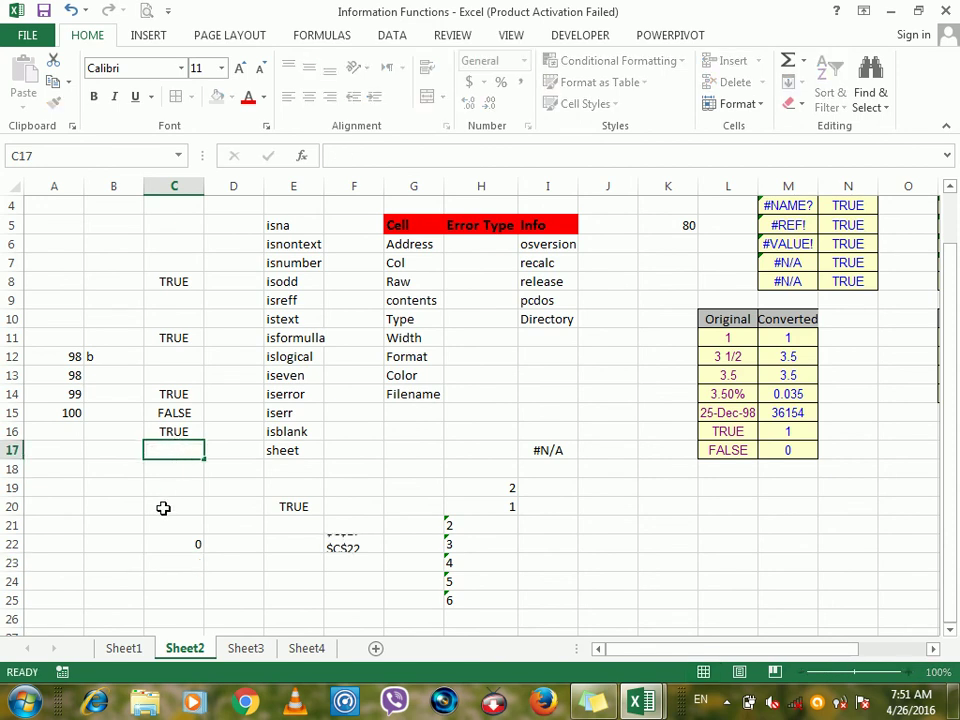
key("Return")
type("Ahmad")
key("Return")
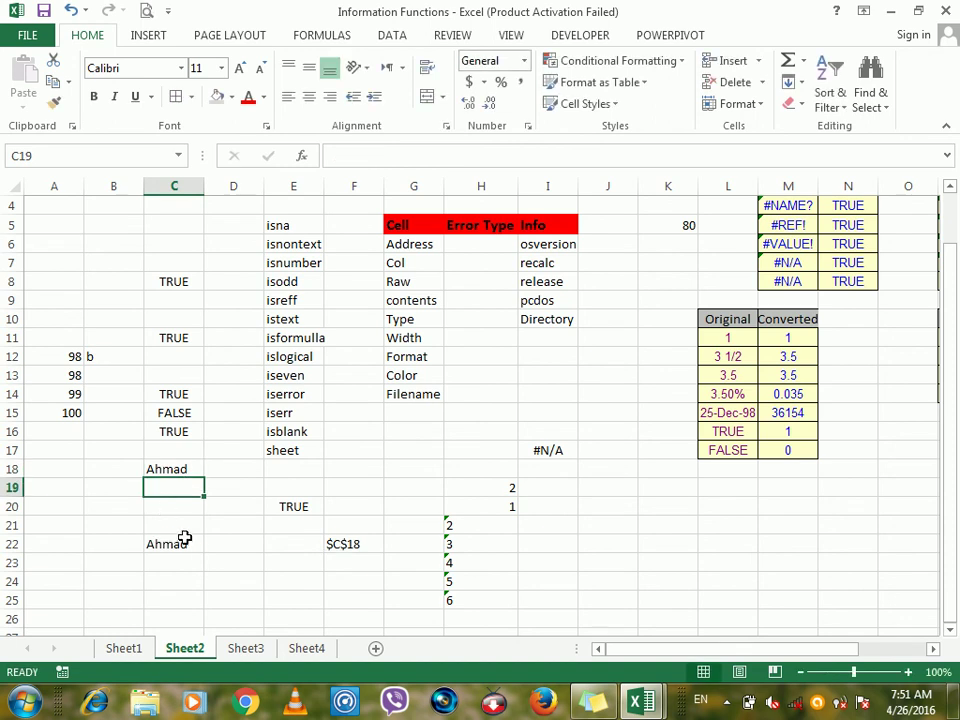
left_click(186, 542)
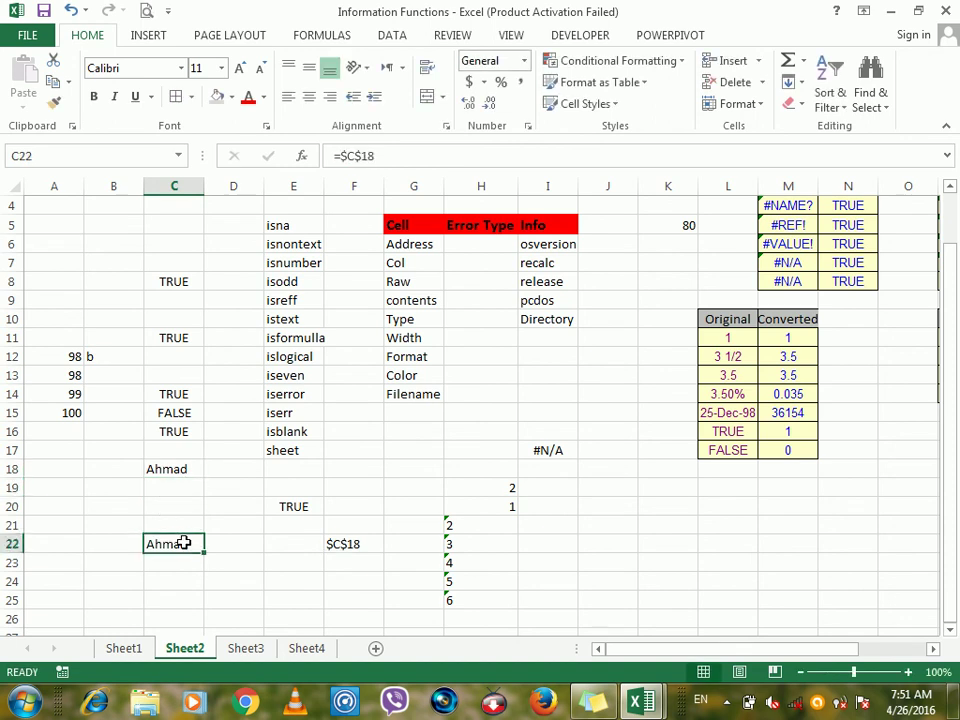
left_click(332, 546)
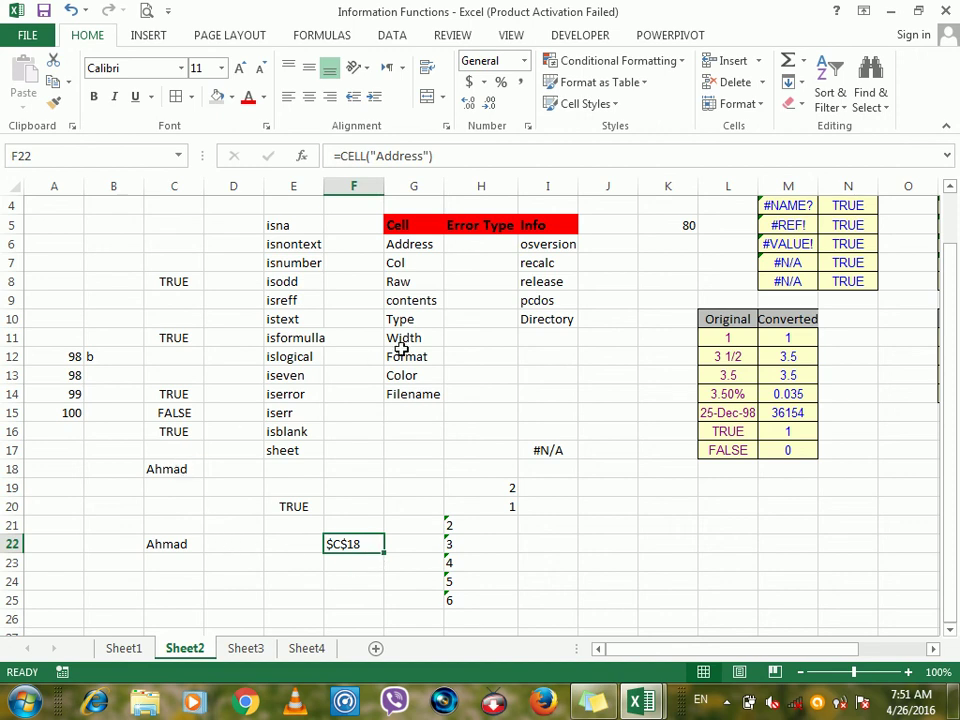
Enter the formula =CELL("Col") in cell F23
left_click(361, 562)
type("=Cell")
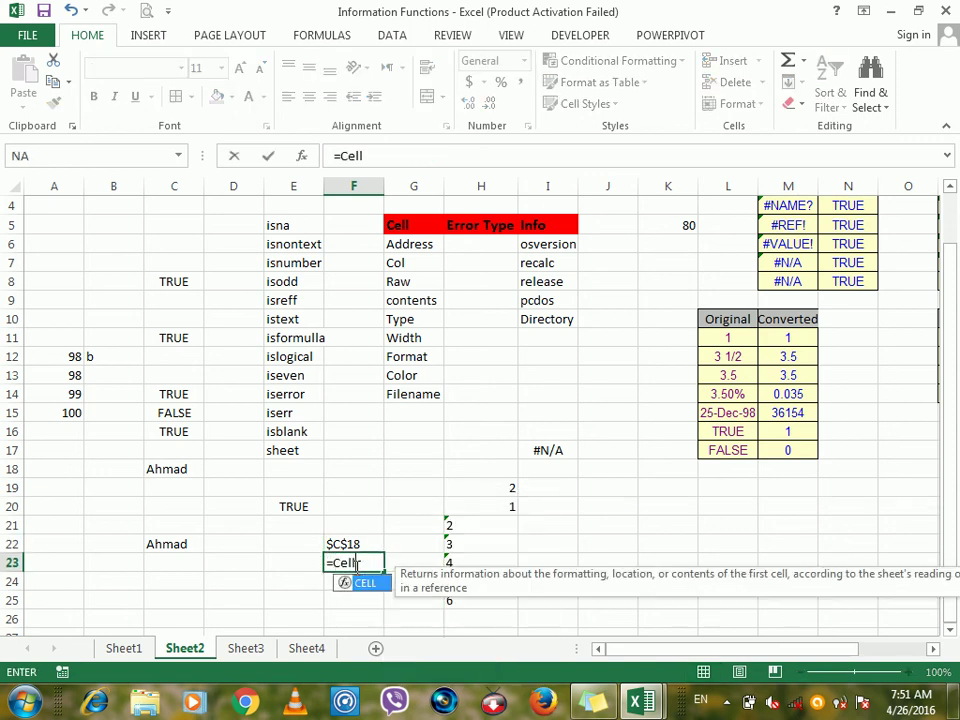
type("(\"Co")
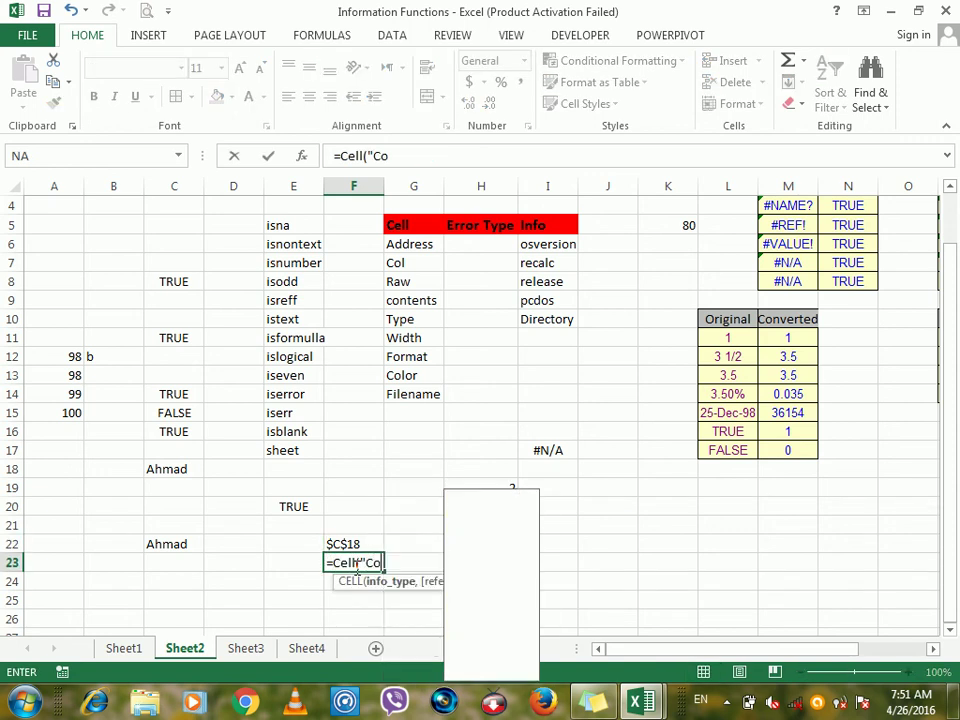
type("l\")")
key("Return")
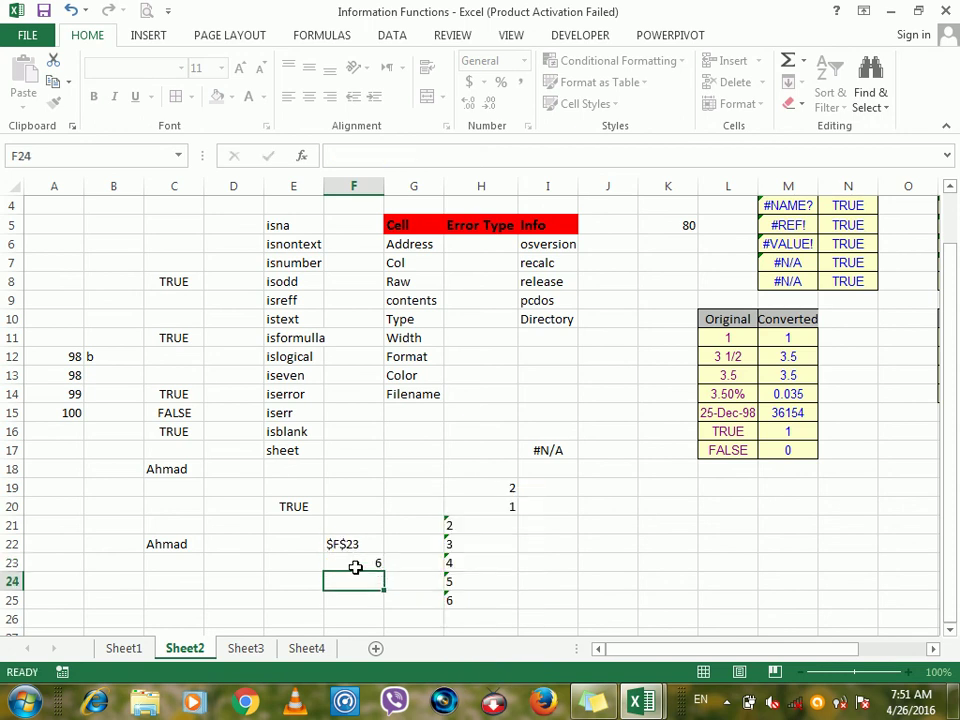
Try the formula variants =Cell"Raw") and =Cell,"Raw") in cell F24
type("=Cell")
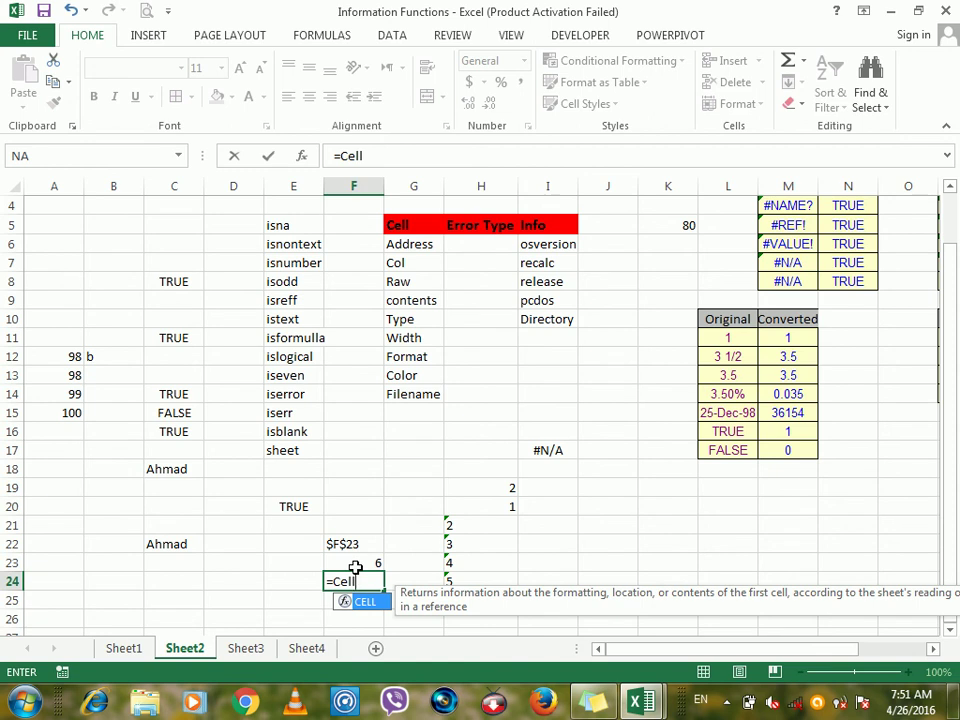
type("\"Raw")
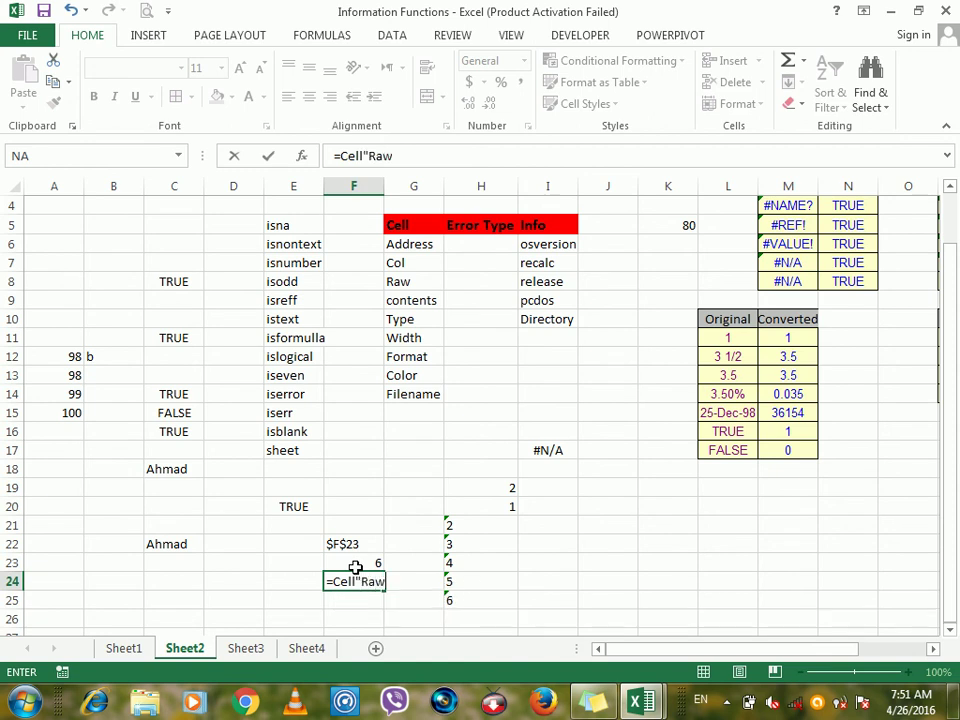
type("\")")
key("Return")
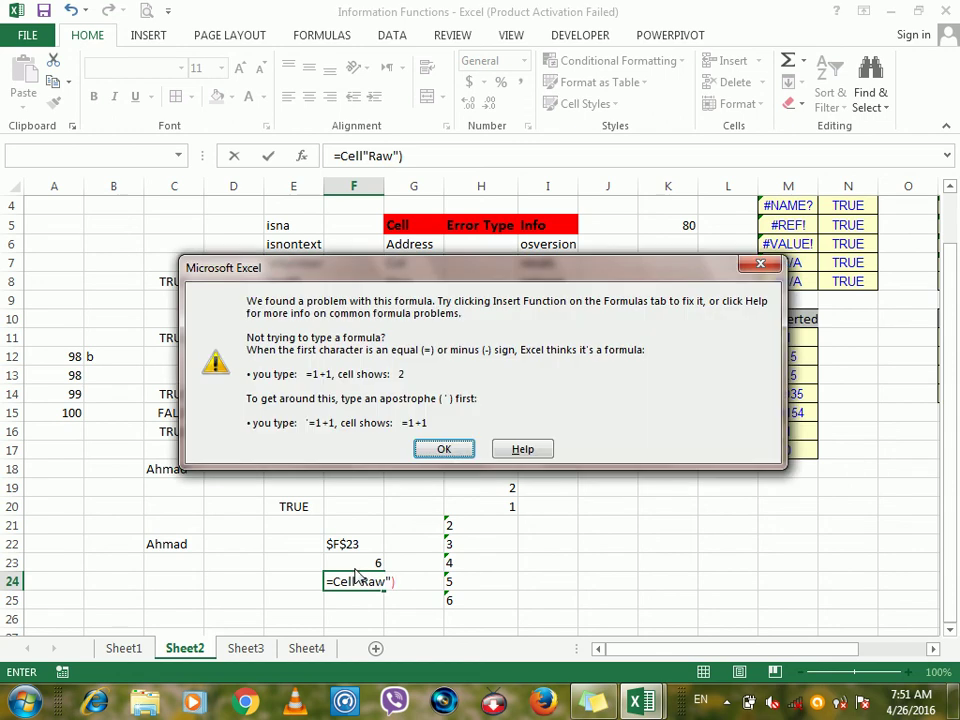
left_click(444, 449)
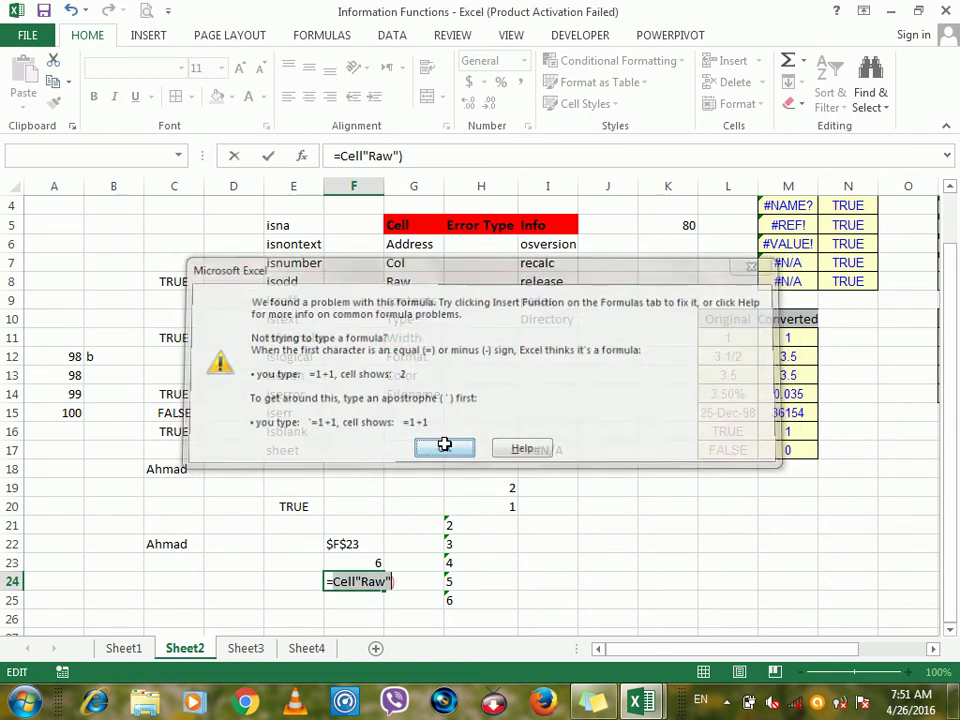
left_click(357, 582)
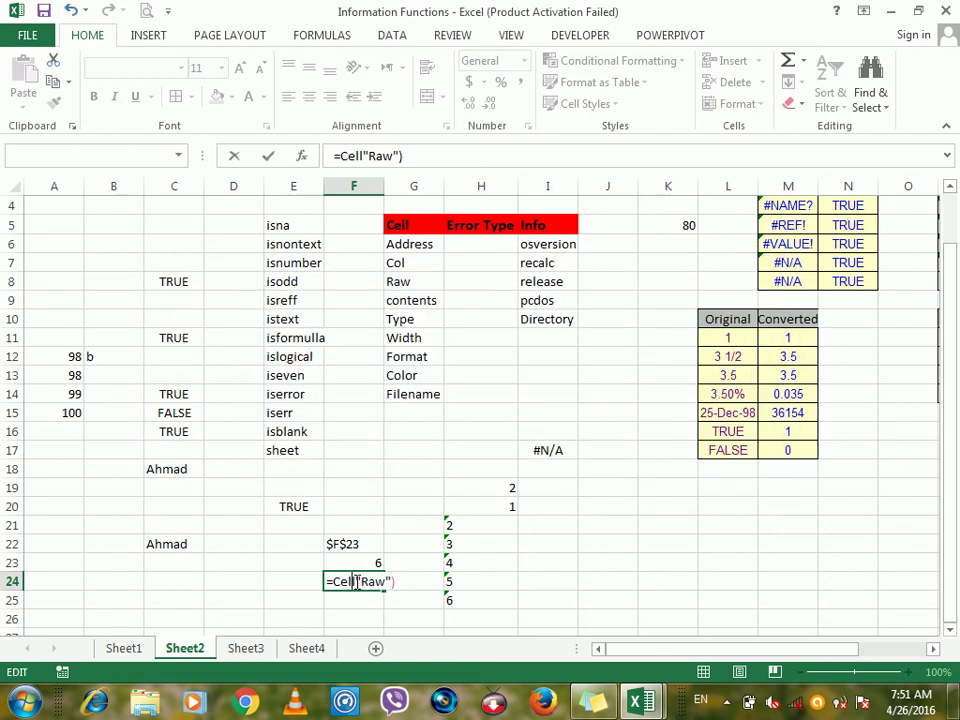
type(",")
key("Return")
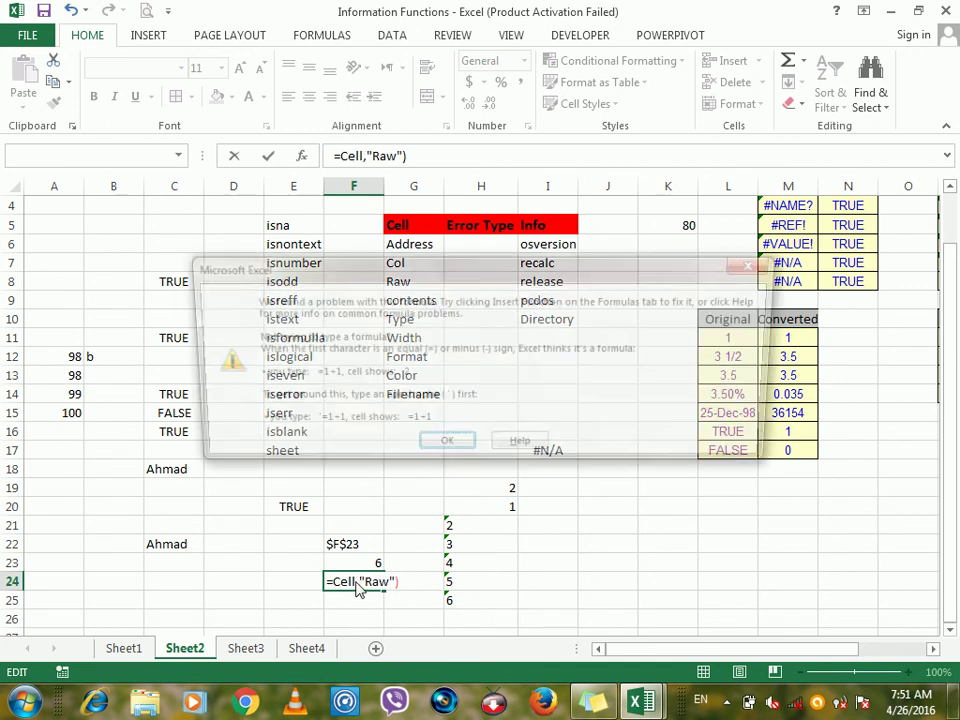
left_click(444, 449)
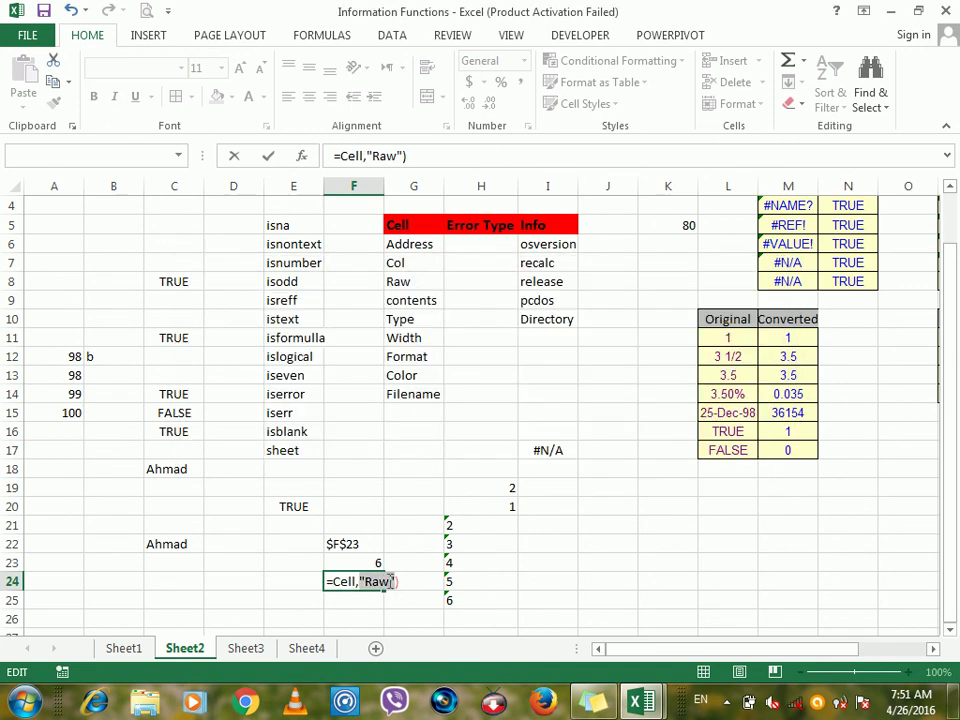
Replace the faulty entry in cell F24 with the formula =CELL("Raw")
left_click(366, 584)
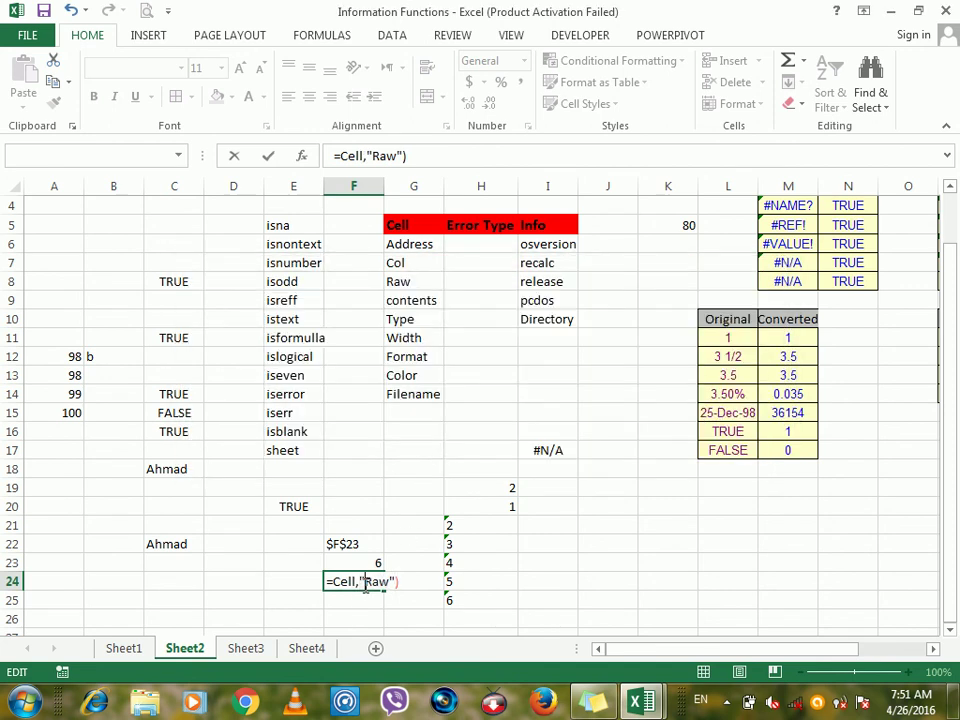
key("shift+Home")
type("=")
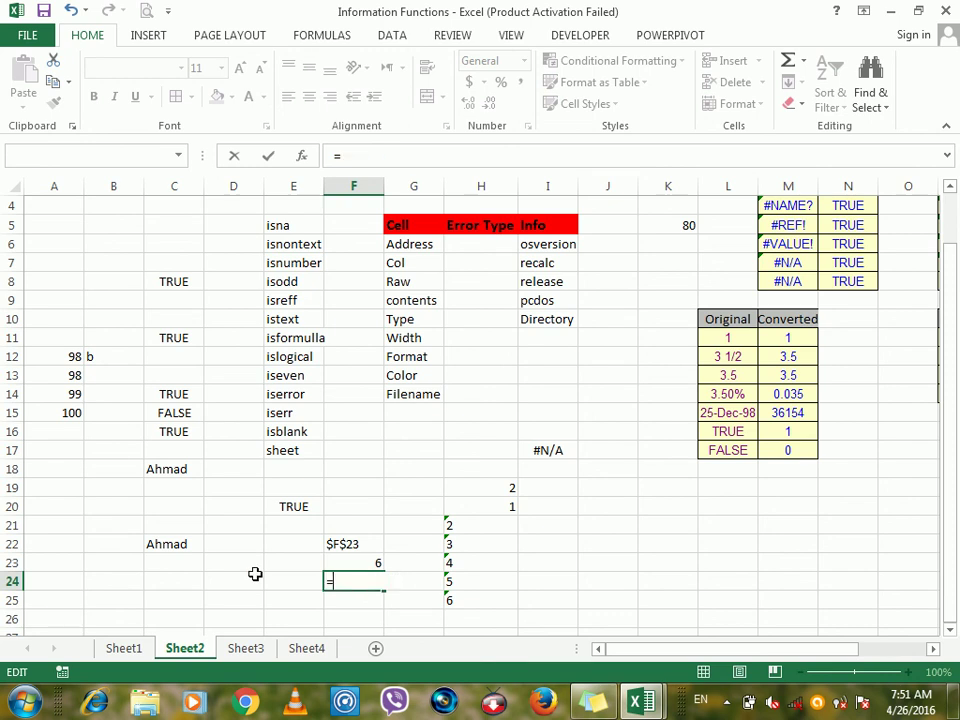
type("Cell(\"RE")
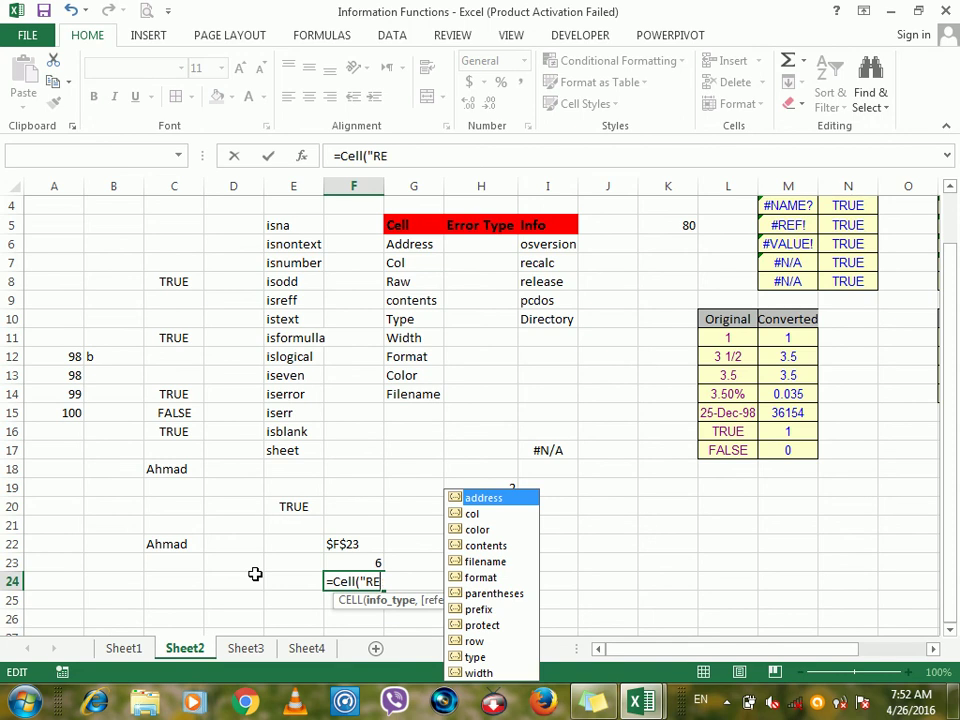
key("BackSpace")
type("aw\")")
key("Return")
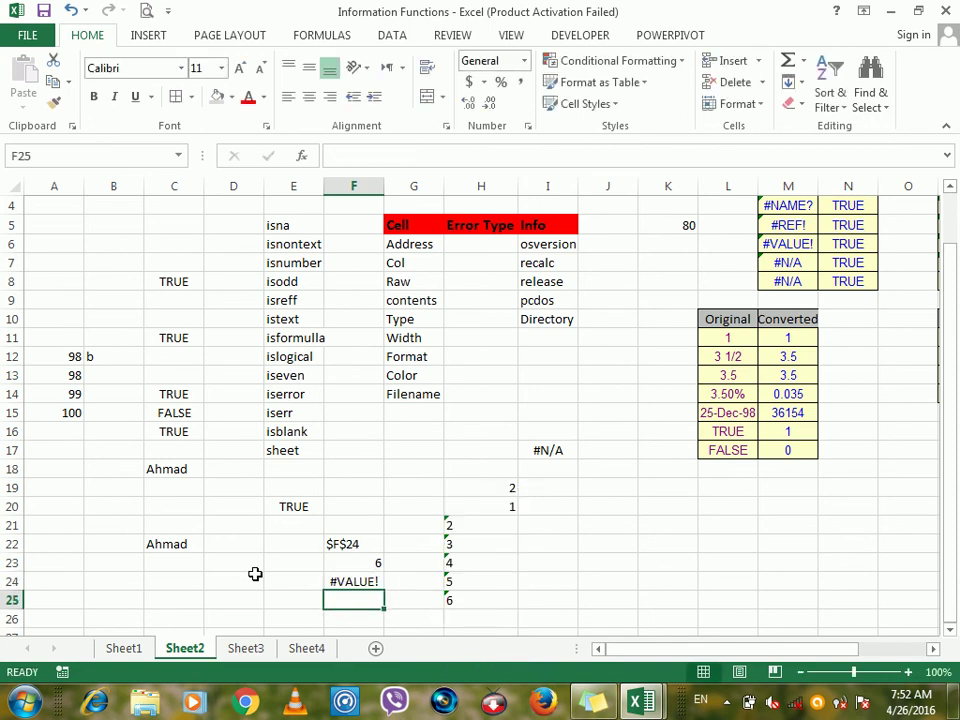
Change the info type in the F24 formula to uppercase so it reads =CELL("RAW")
left_click(343, 580)
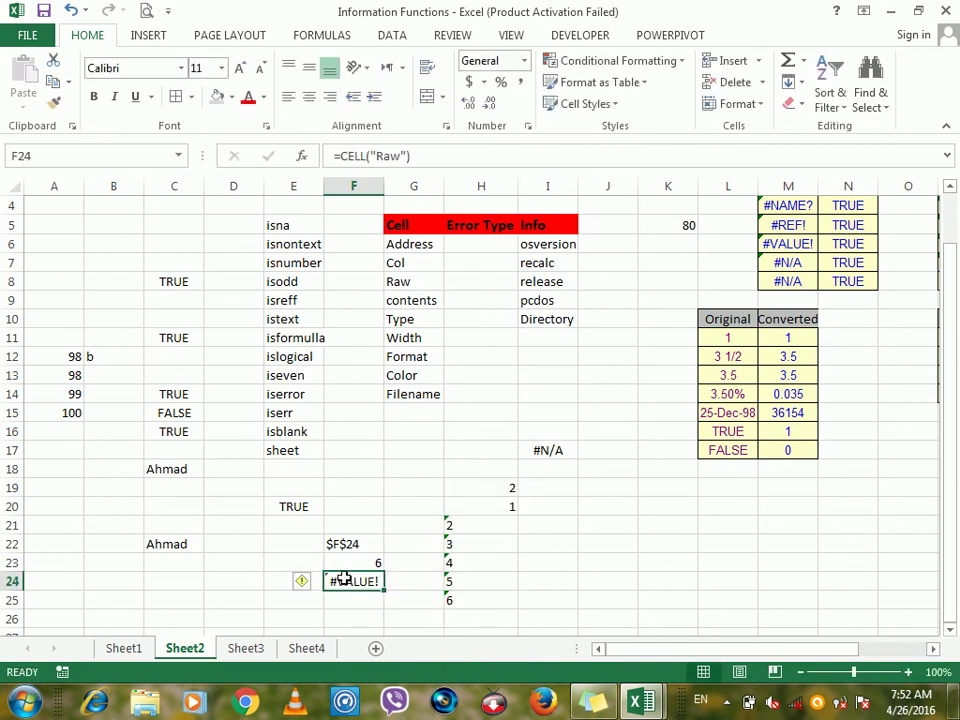
left_click(389, 156)
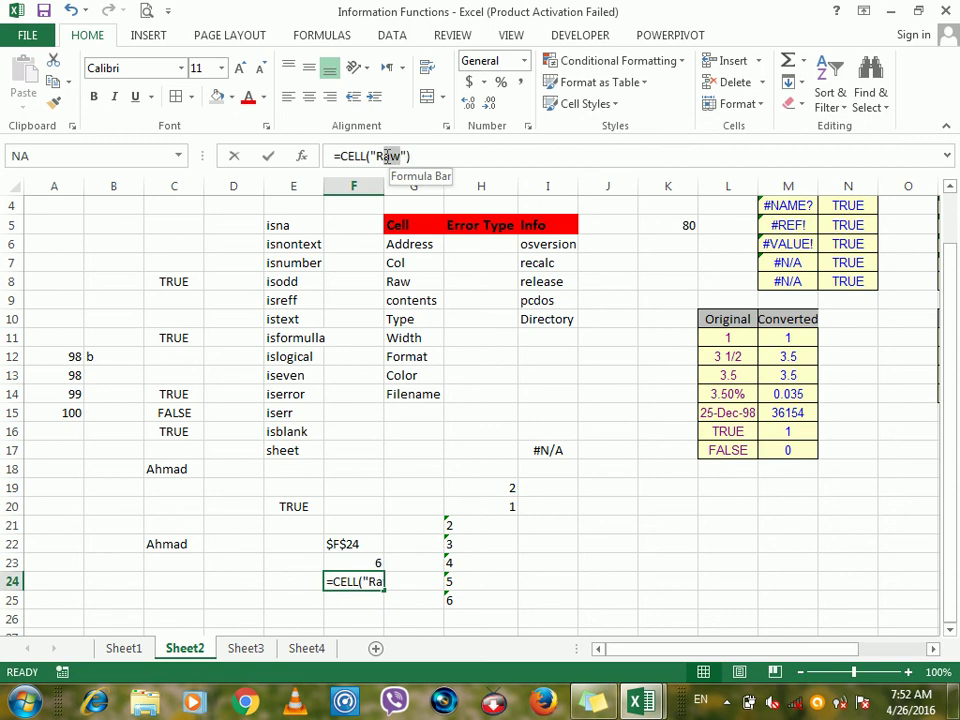
key("Delete")
key("Delete")
type("AW")
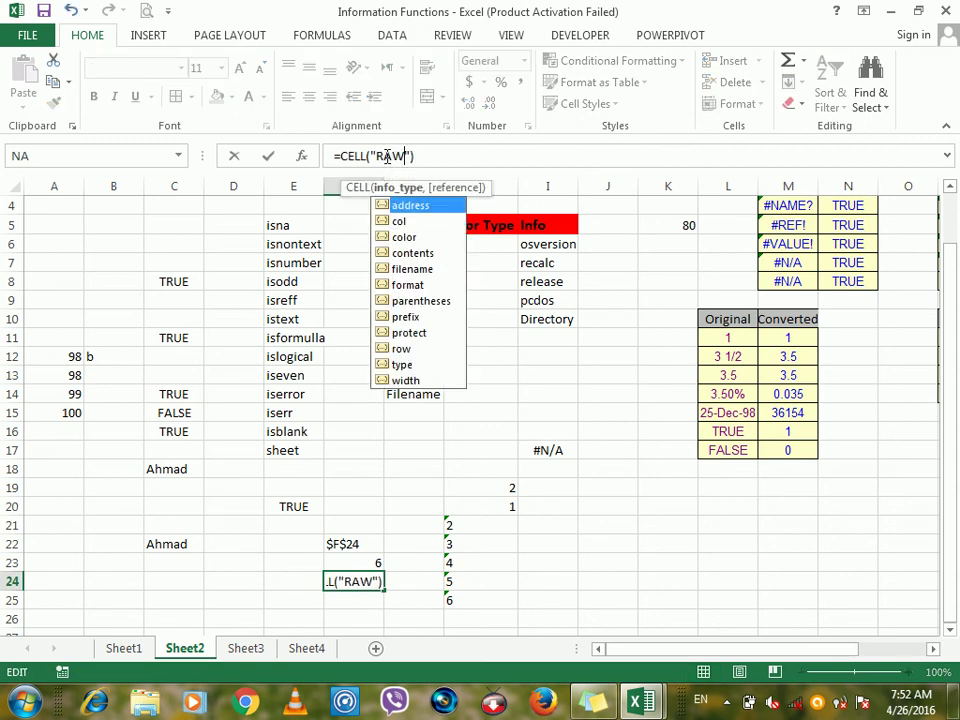
key("Return")
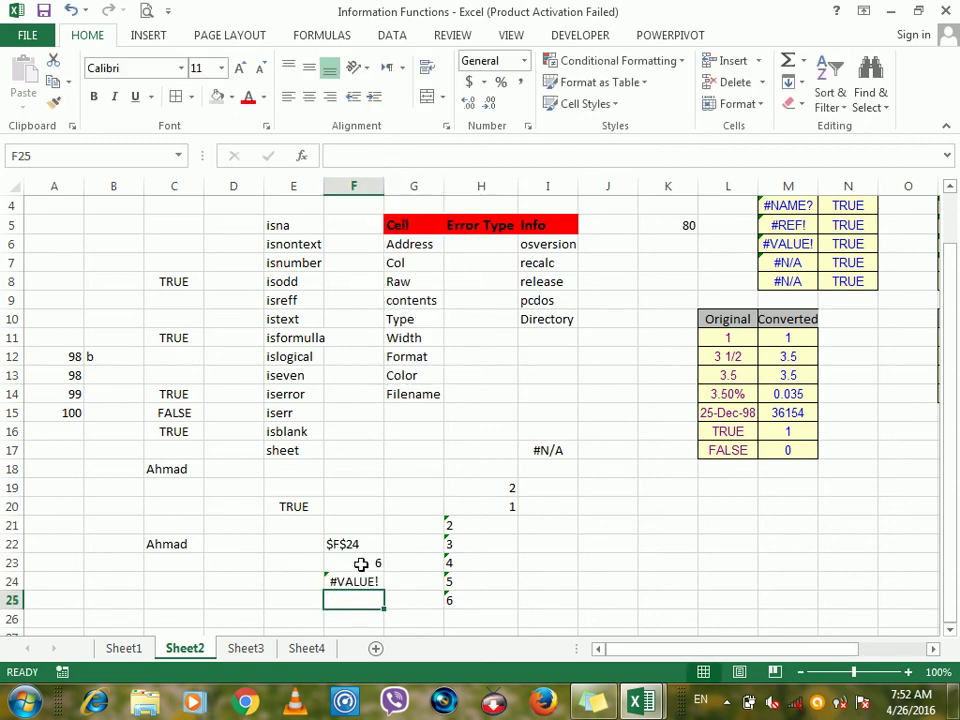
Enter a lone equals sign in cell I23
left_click(570, 560)
type("=Cel")
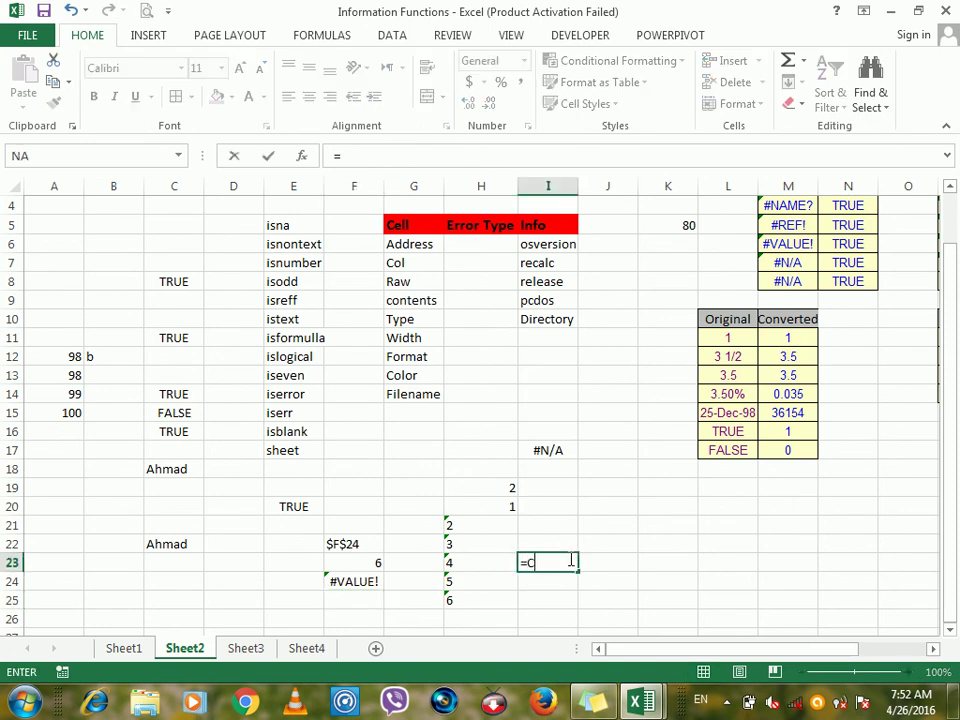
key("BackSpace")
key("BackSpace")
key("BackSpace")
key("Return")
Insert the CELL function in cell K18 with the info type "raw" and the reference C5
left_click(664, 472)
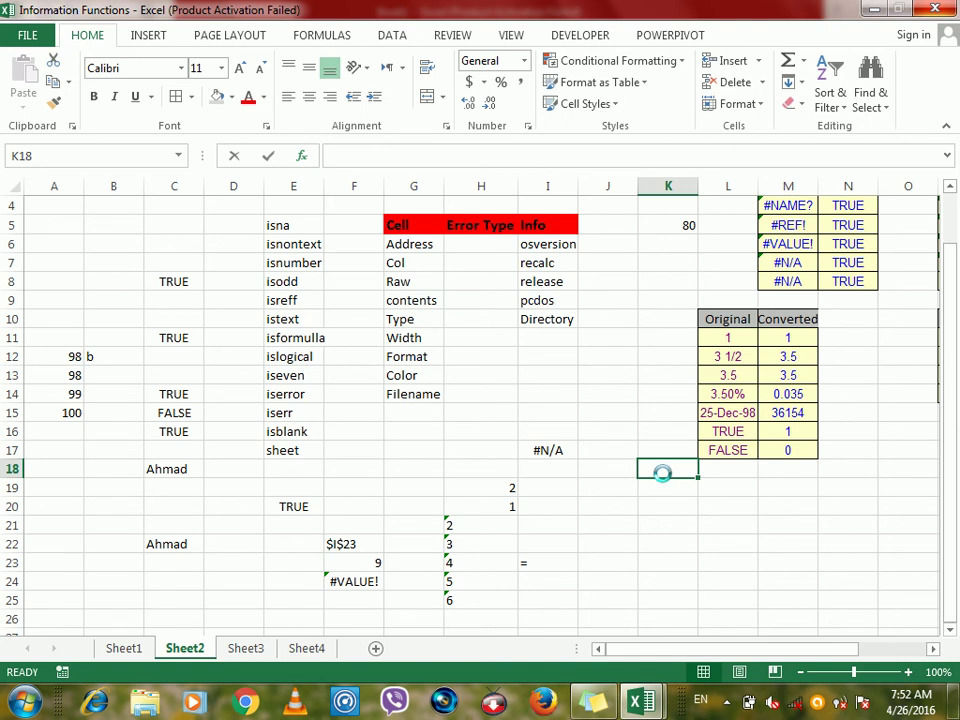
key("shift+F3")
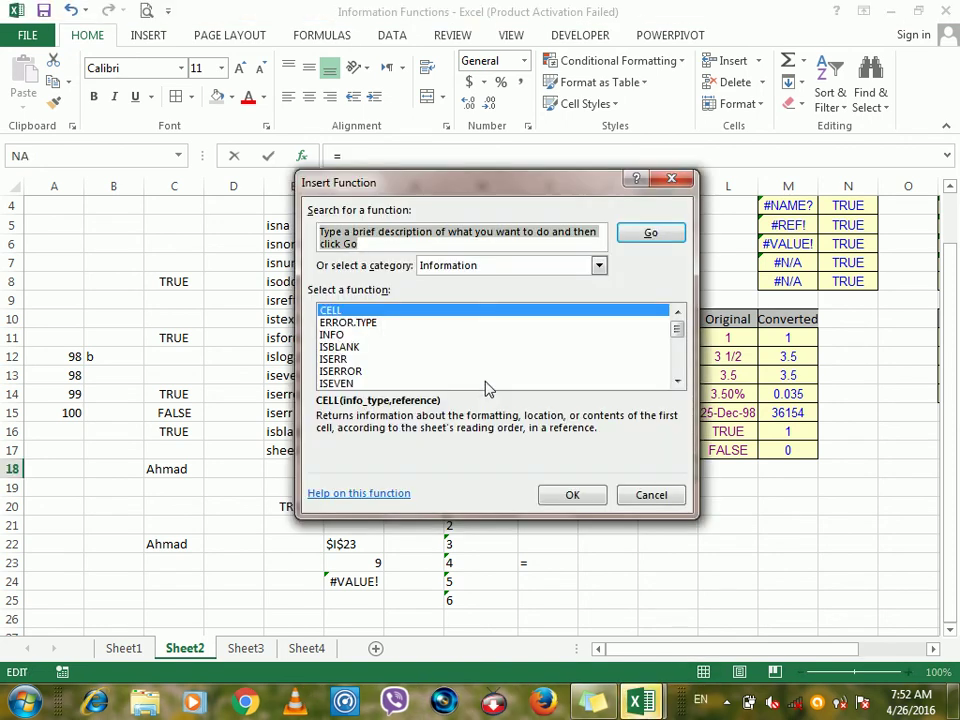
left_click(351, 361)
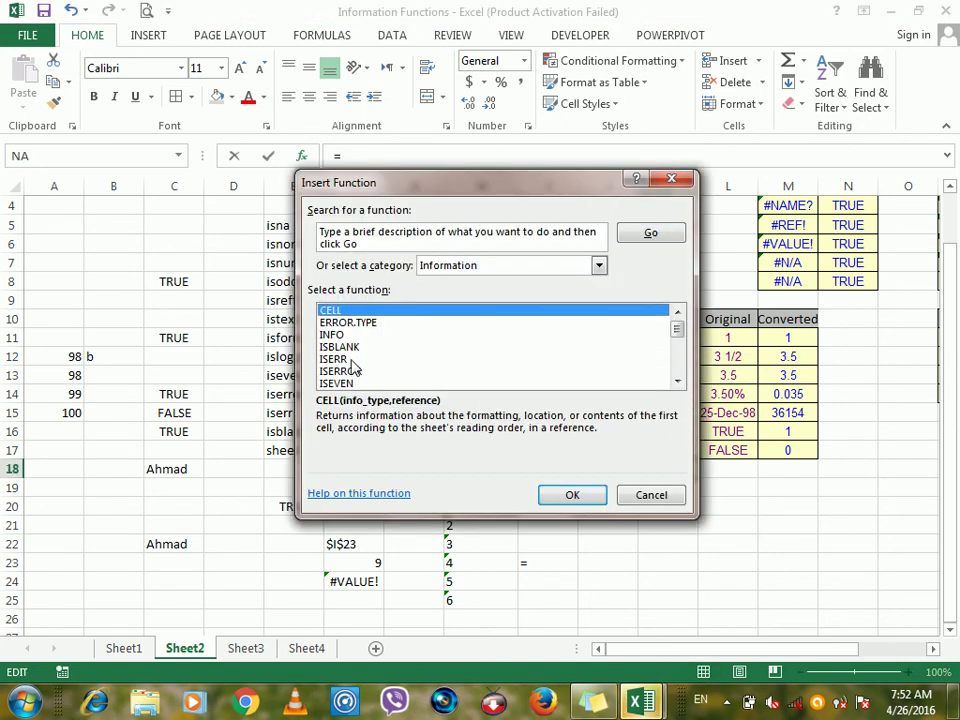
left_click(576, 498)
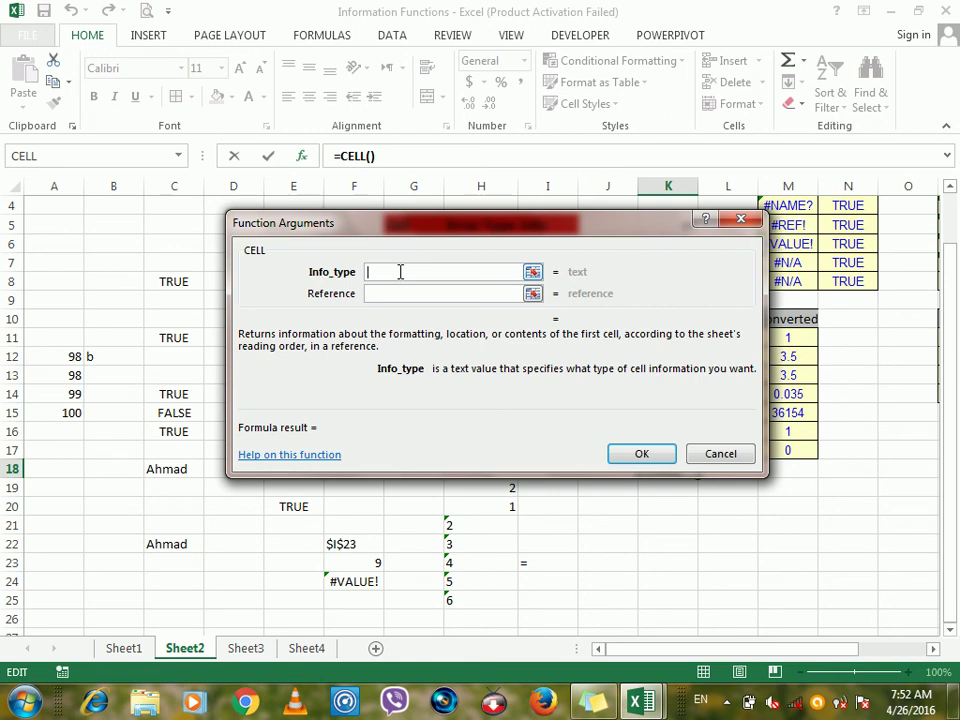
type("w")
key("BackSpace")
type("raw")
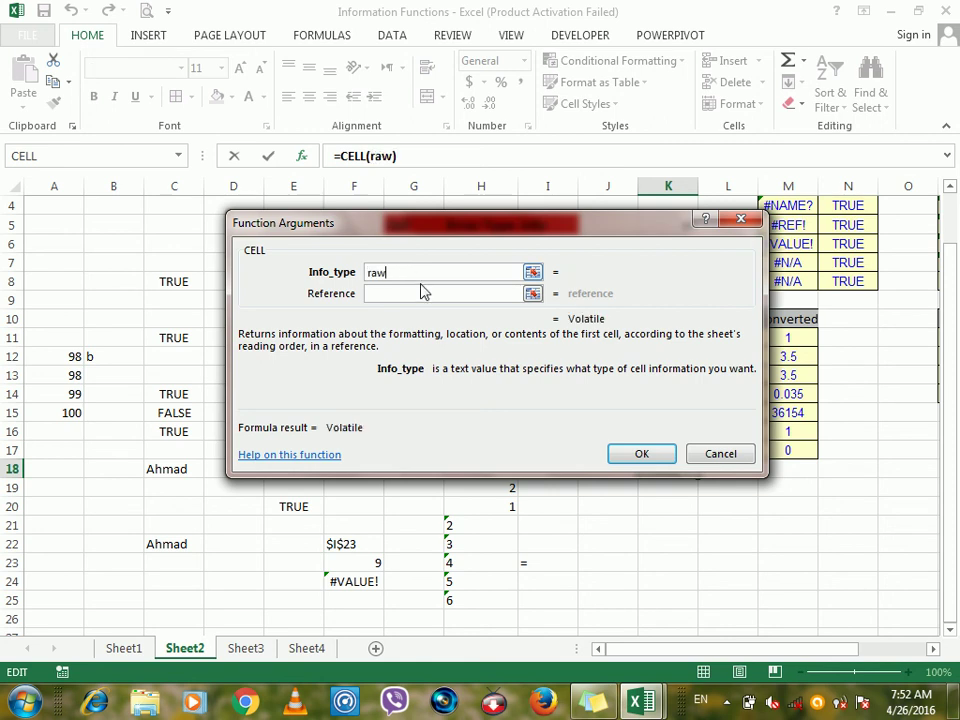
left_click(421, 298)
left_click(184, 225)
left_click(648, 456)
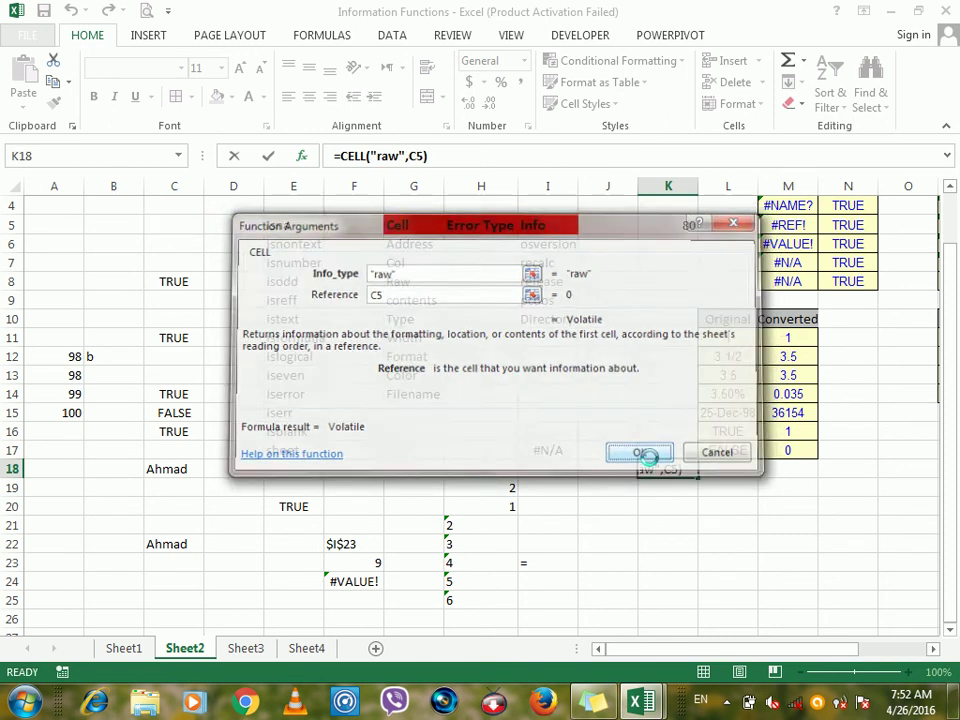
left_click(371, 563)
left_click(666, 527)
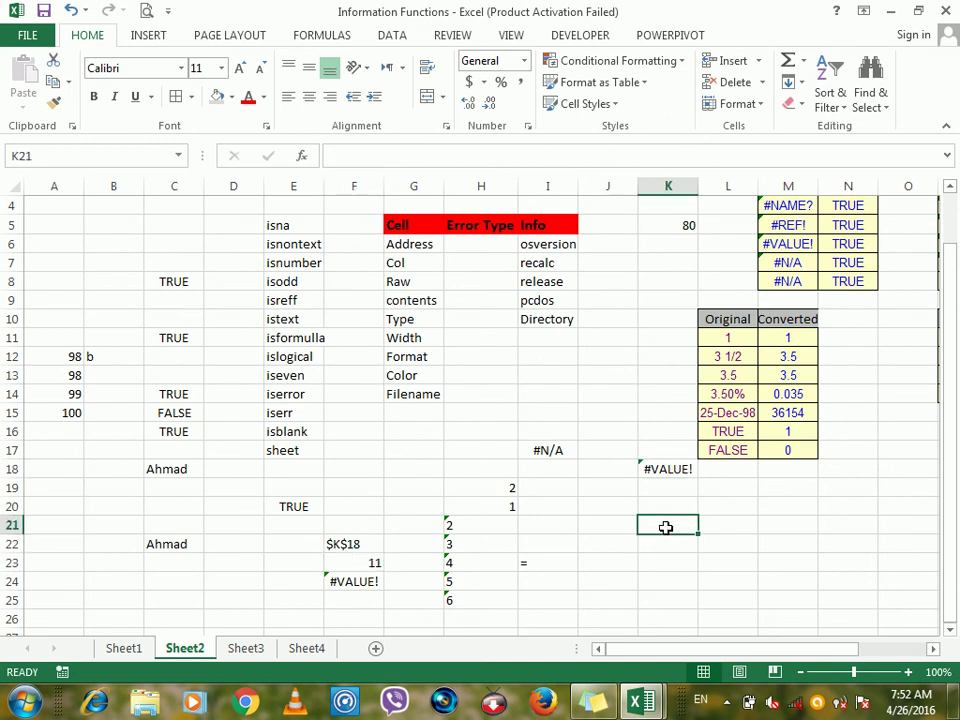
left_click(419, 283)
left_click(469, 285)
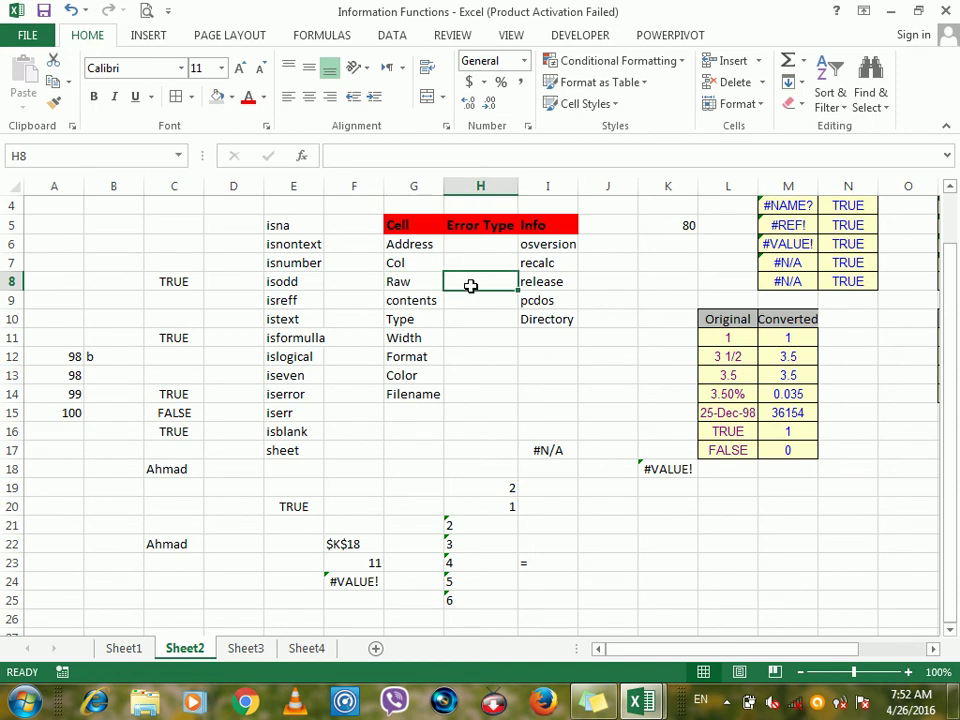
left_click(668, 469)
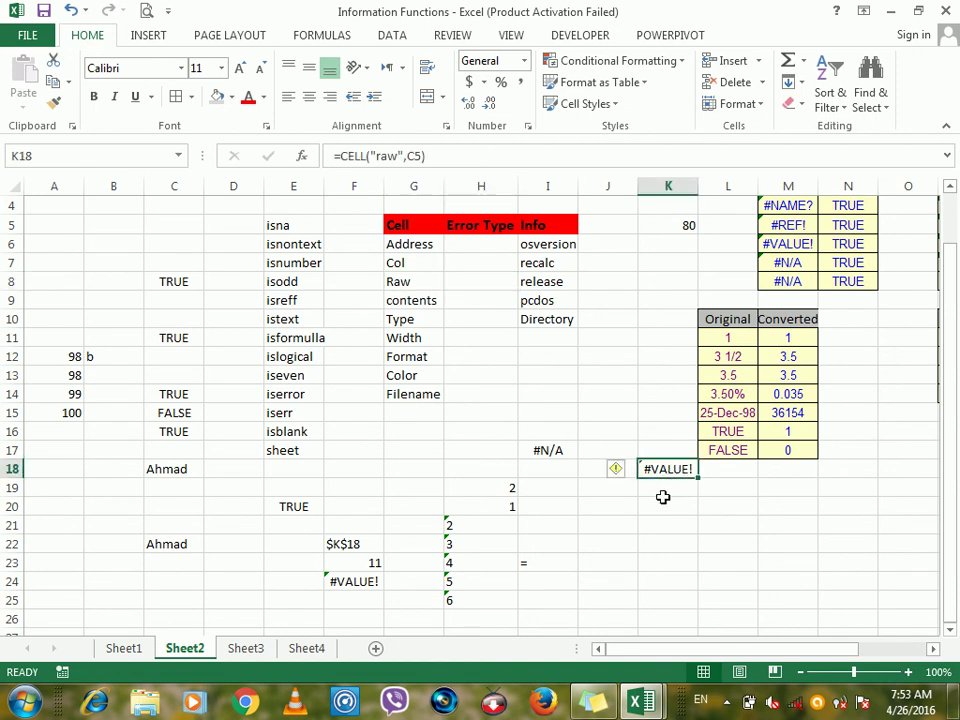
Enter the formula =CELL("row") in cell K20, replacing the misspelled info type Raw with row
left_click(664, 505)
type("=Cell")
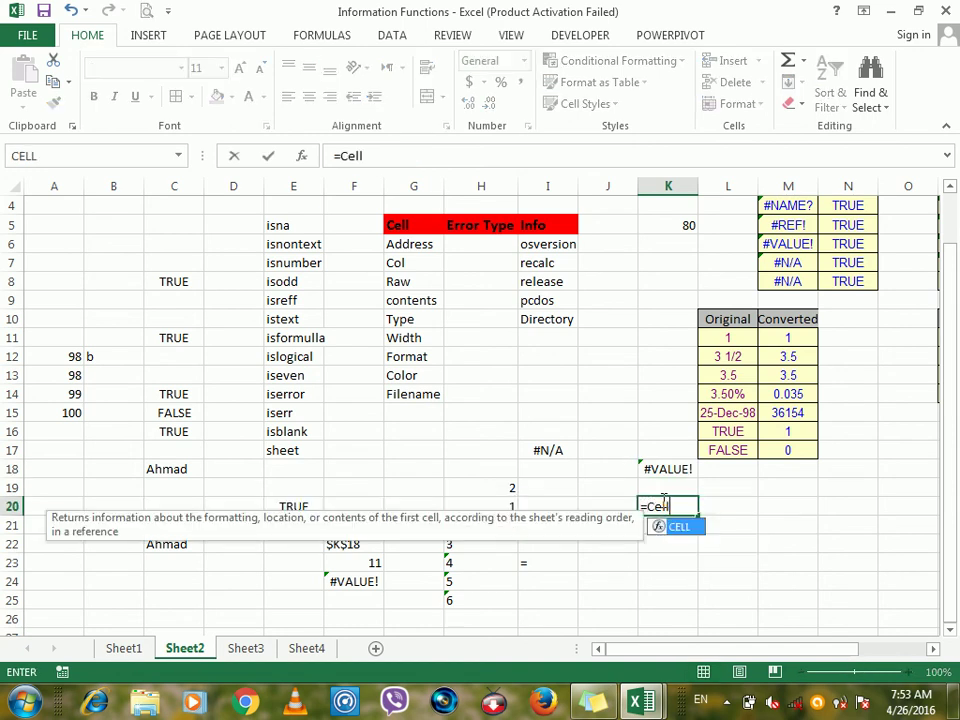
type("(\"R")
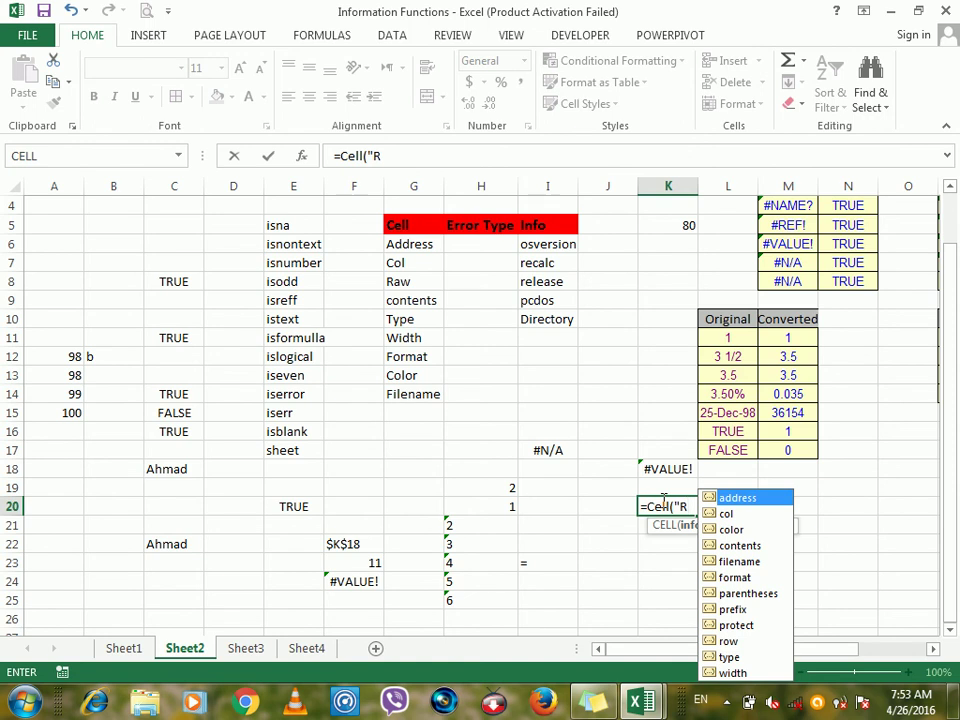
type("aw")
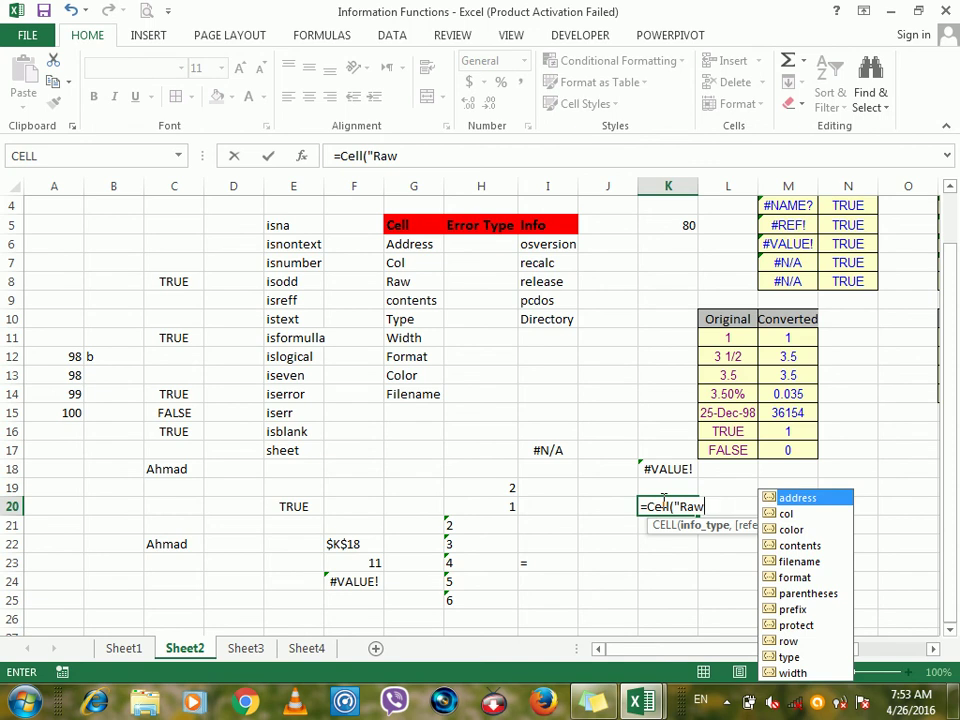
key("BackSpace")
key("BackSpace")
key("BackSpace")
type("ra")
key("BackSpace")
type("ow\")")
key("Return")
type("\\")
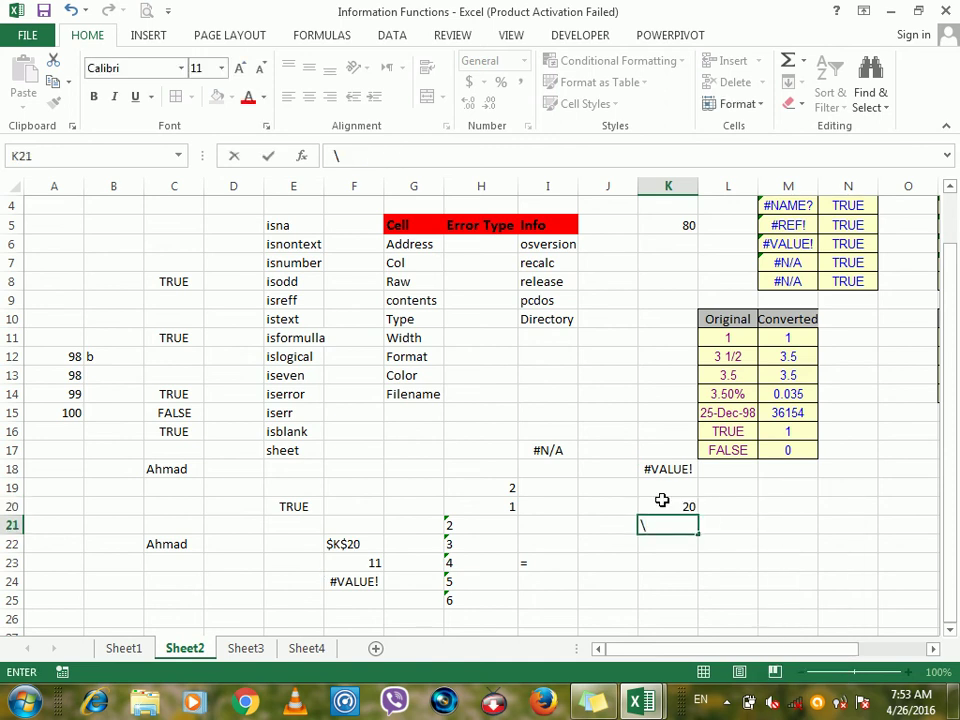
key("Return")
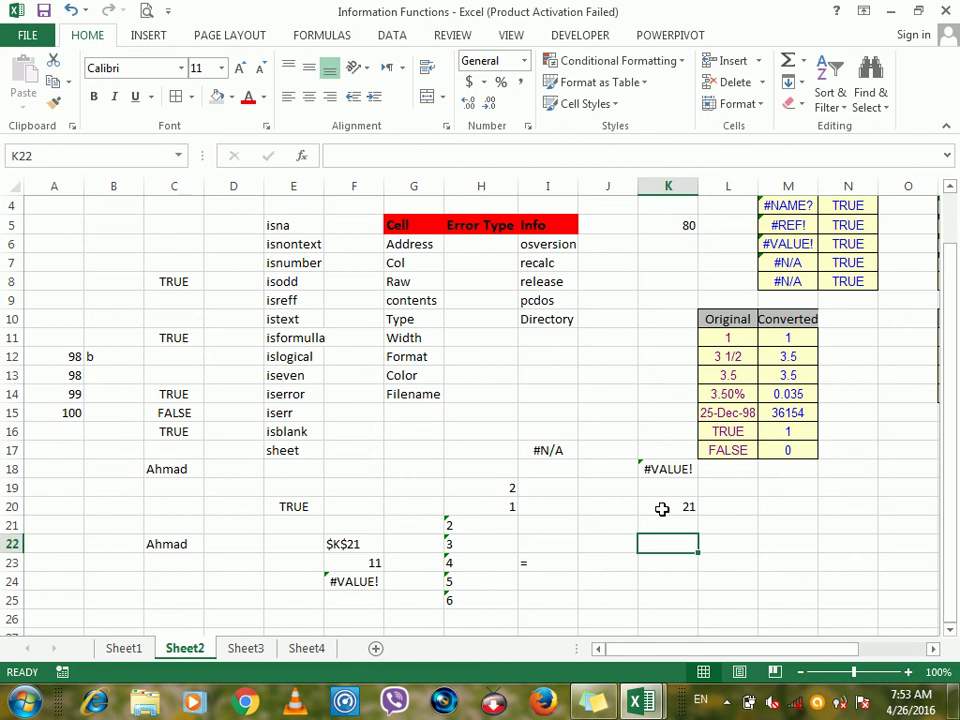
Review the row formula in cell K20 and the remaining info types in the Cell and Info lists
left_click(621, 559)
left_click(677, 508)
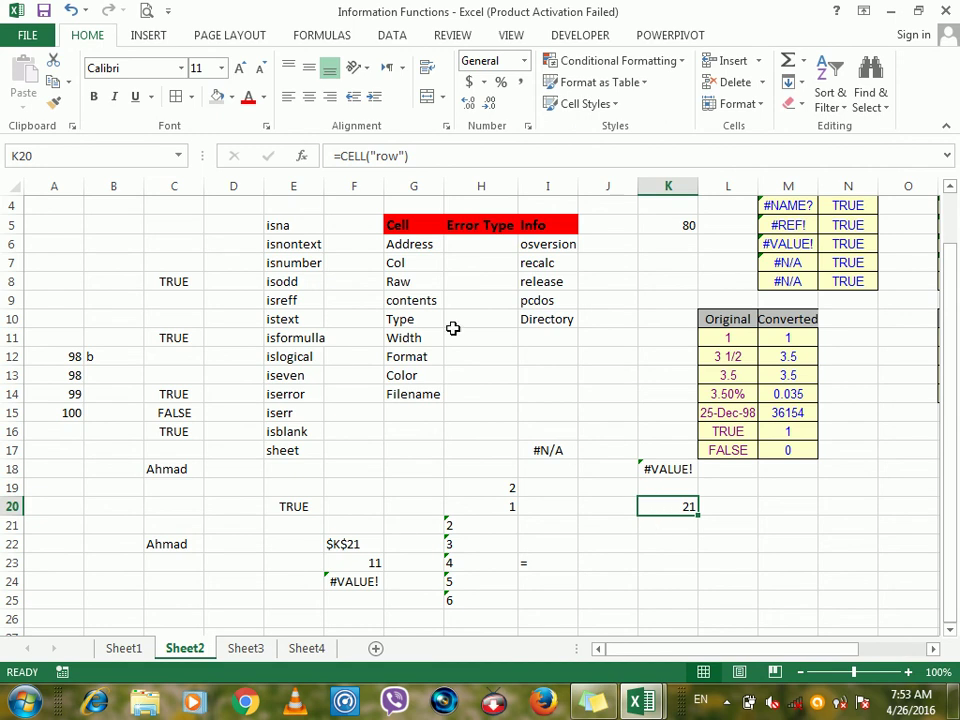
left_click(422, 319)
left_click(417, 342)
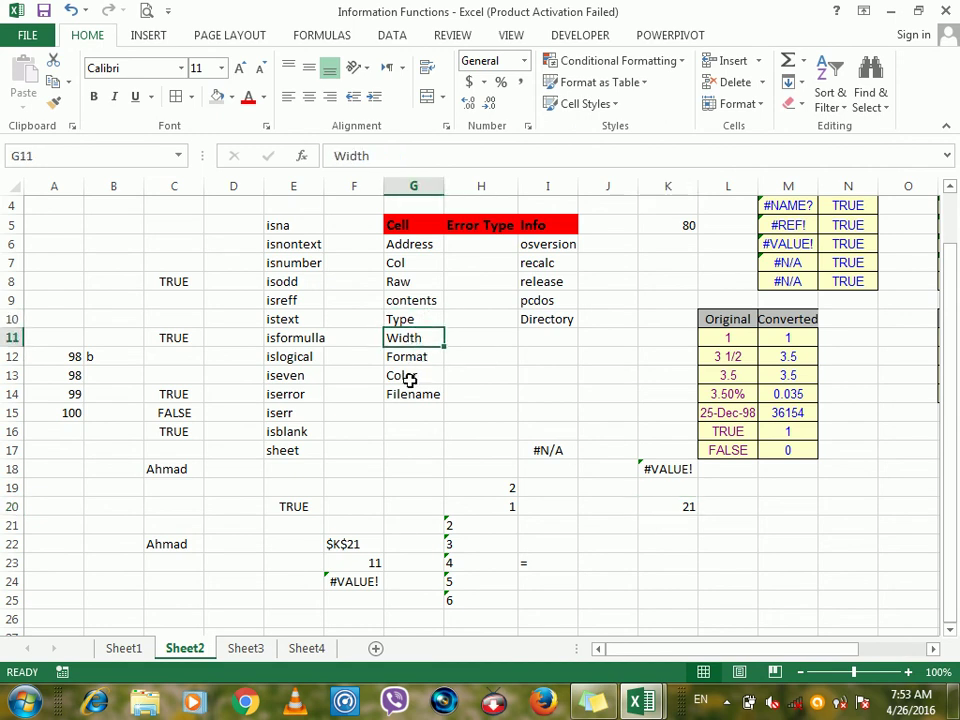
left_click(412, 395)
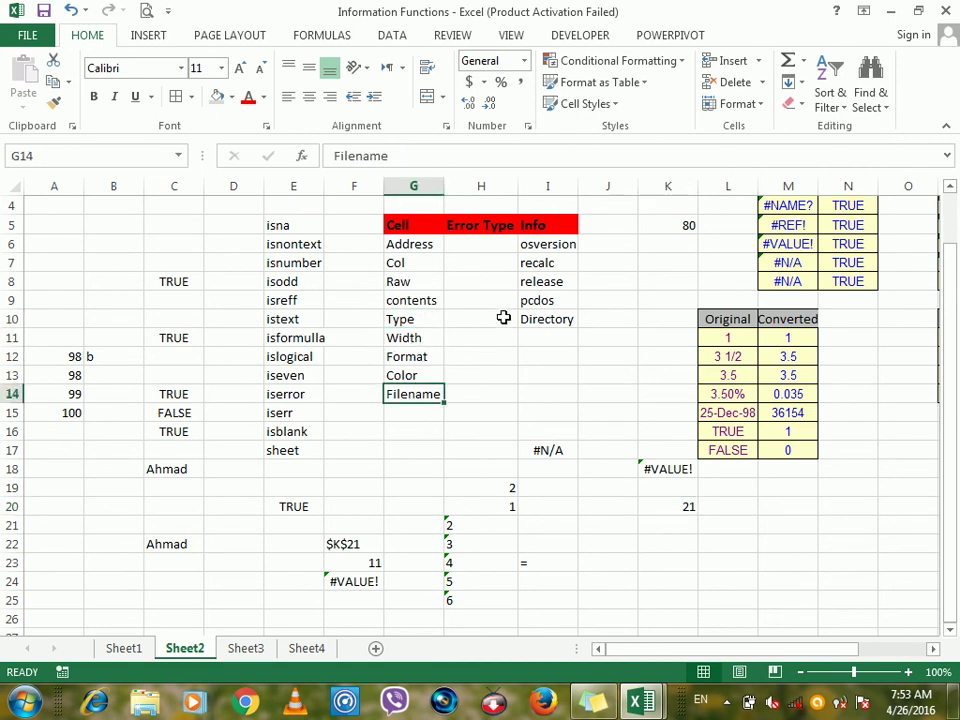
left_click_drag(475, 247, 546, 321)
left_click(480, 410)
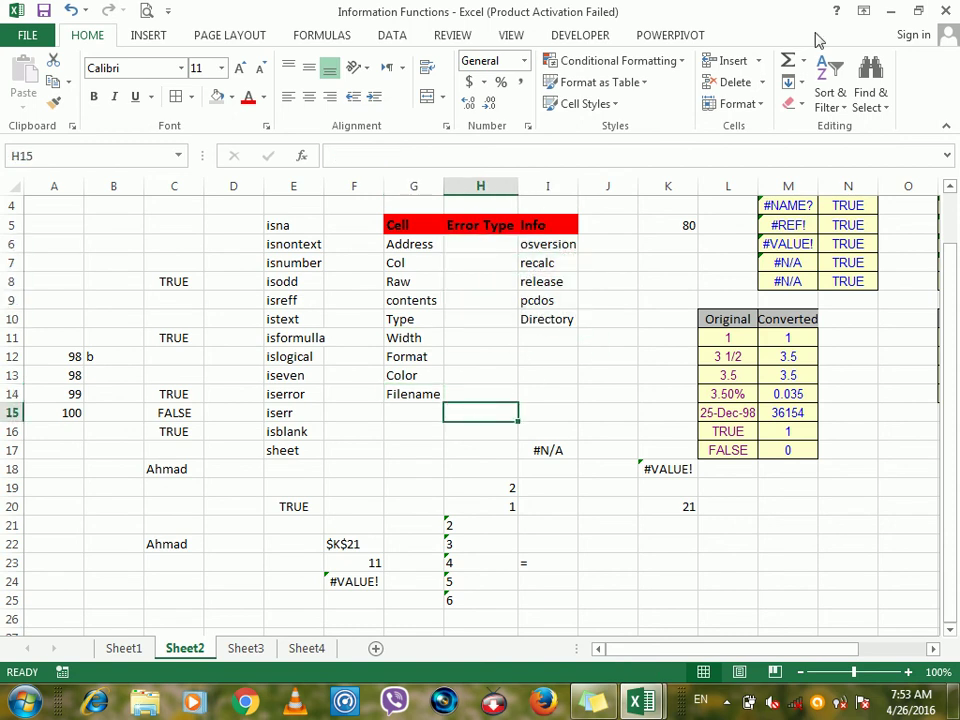
Minimize the Information Functions and Book1 workbook windows to reveal the desktop
left_click(896, 13)
left_click(893, 14)
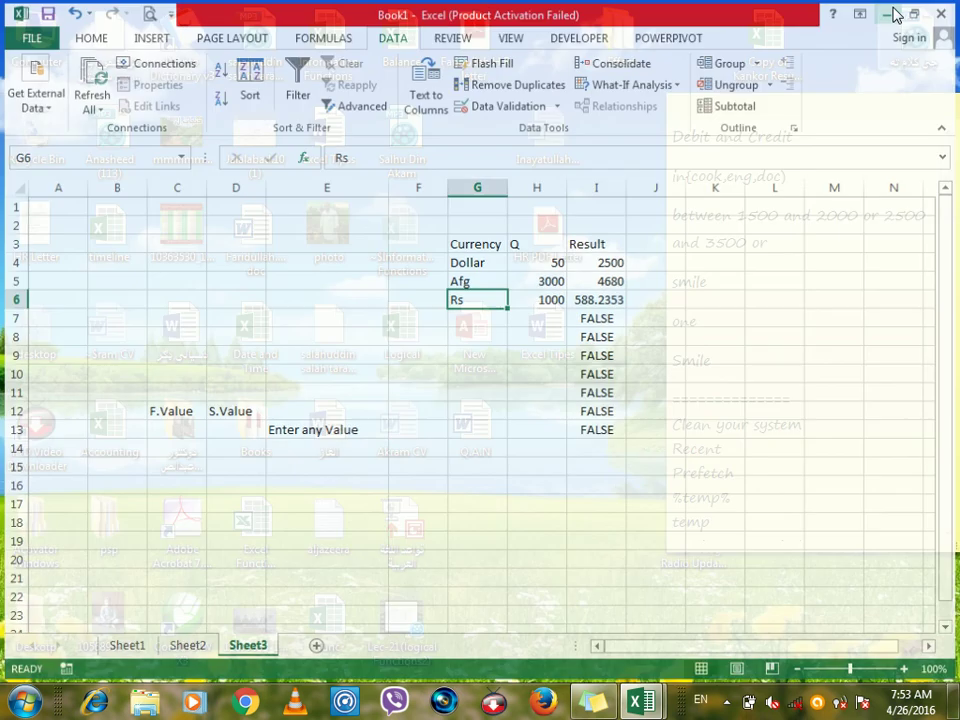